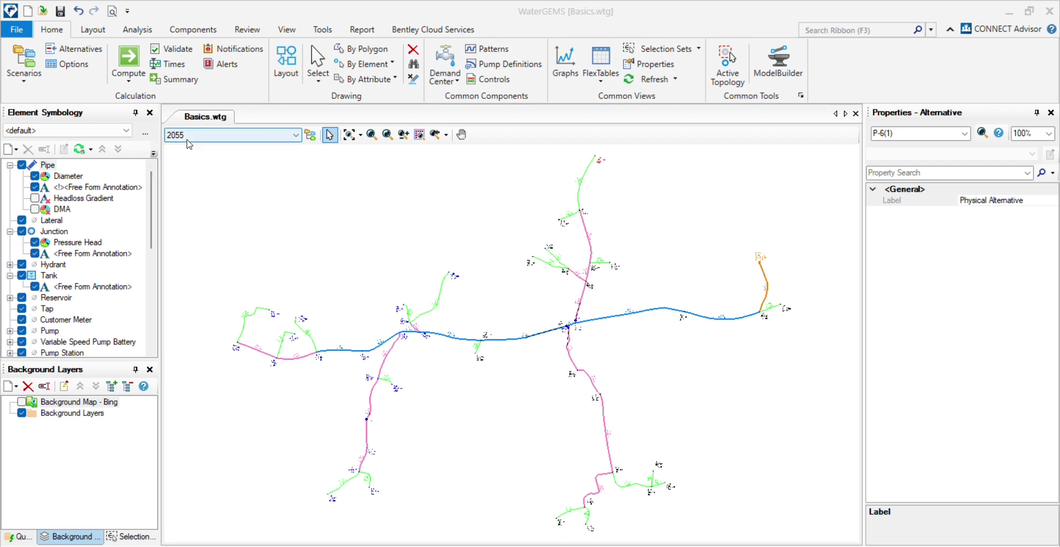
- Open the Alternatives manager and move its window aside
{"action": "left_click", "coordinate": [24, 60]}
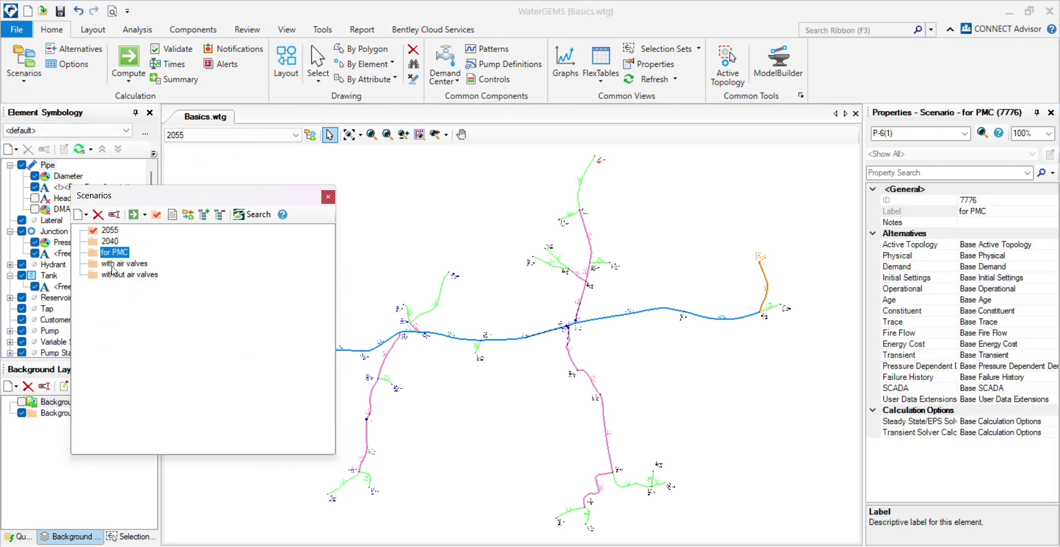
{"action": "left_click", "coordinate": [328, 196]}
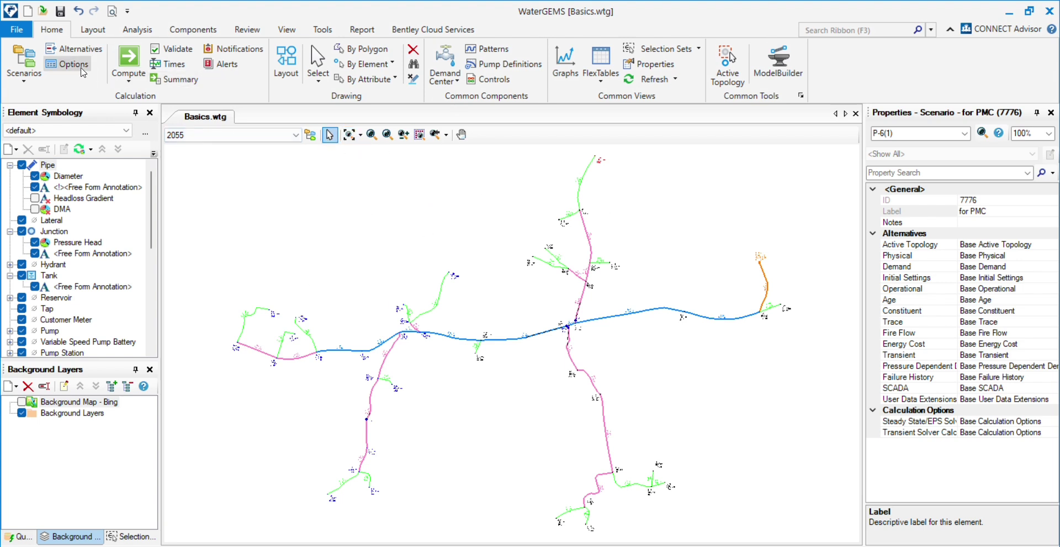
{"action": "left_click", "coordinate": [75, 49]}
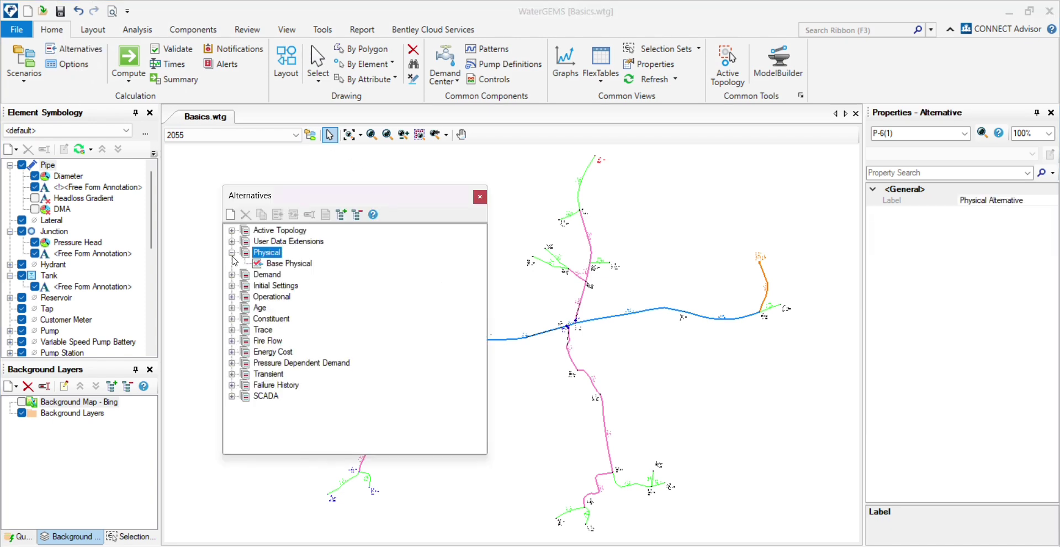
{"action": "left_click", "coordinate": [232, 252]}
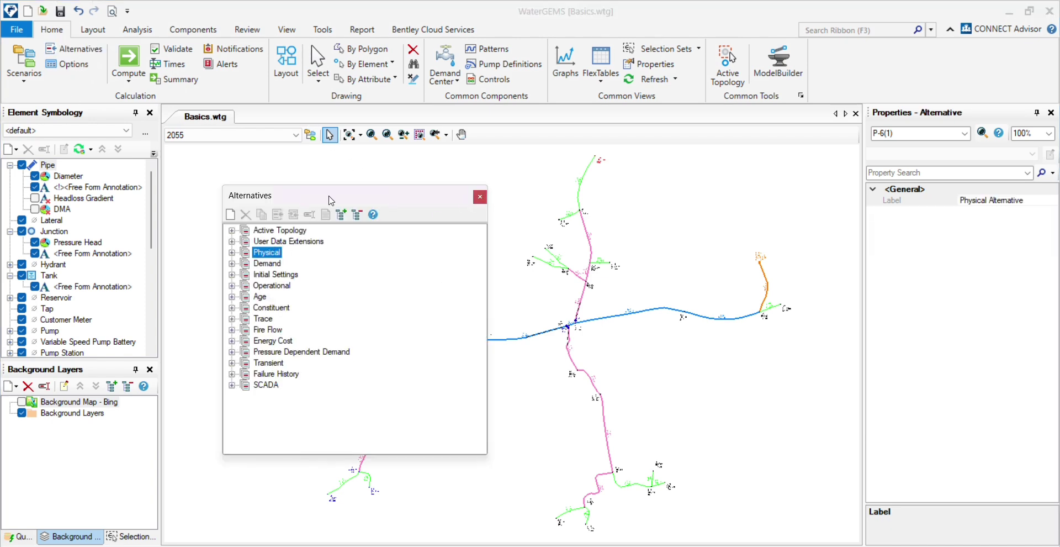
{"action": "left_click_drag", "start_coordinate": [327, 199], "coordinate": [295, 169]}
- Rename the Base Physical alternative to 2055
{"action": "left_click", "coordinate": [200, 223]}
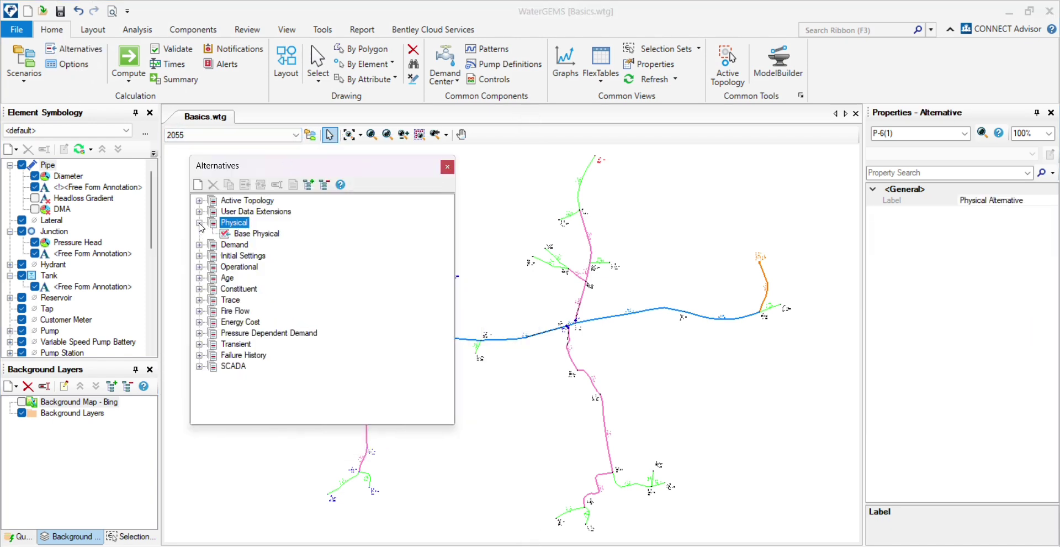
{"action": "left_click", "coordinate": [258, 234]}
{"action": "right_click", "coordinate": [257, 234]}
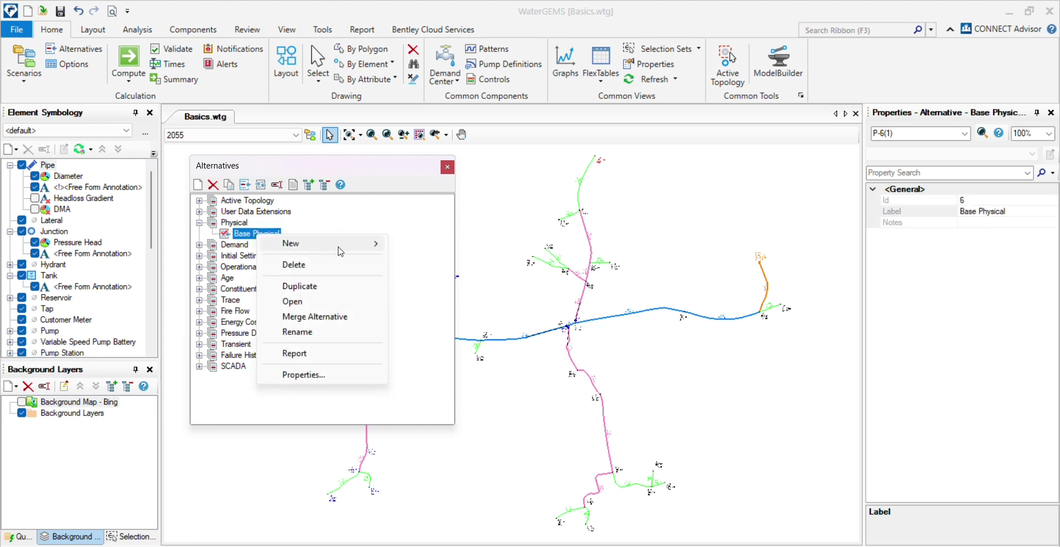
{"action": "mouse_move", "coordinate": [342, 250]}
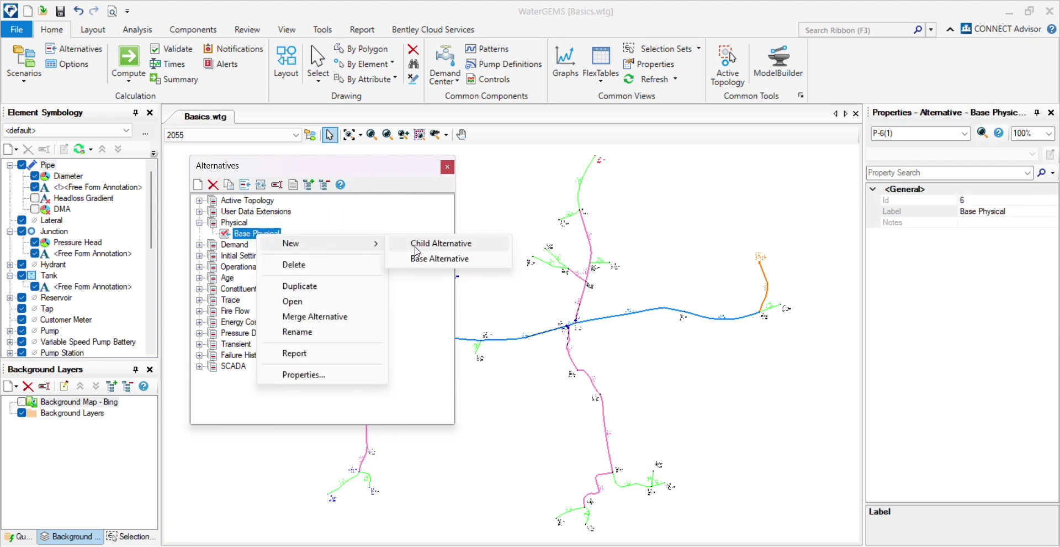
{"action": "left_click", "coordinate": [255, 234]}
{"action": "left_click", "coordinate": [266, 234]}
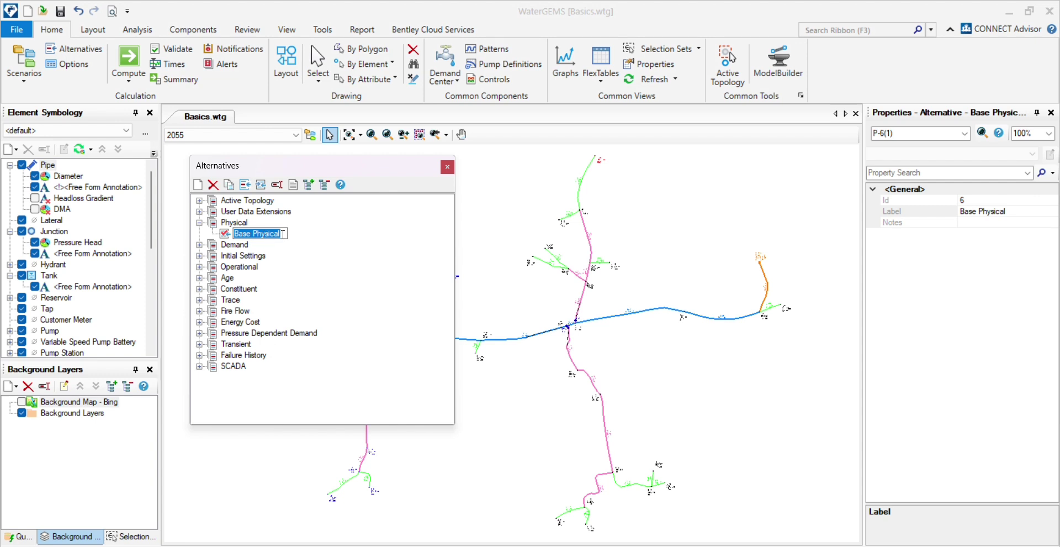
{"action": "type", "text": "2055"}
{"action": "key", "text": "Return"}
- Create a new base Physical alternative and name it 2040
{"action": "right_click", "coordinate": [245, 240]}
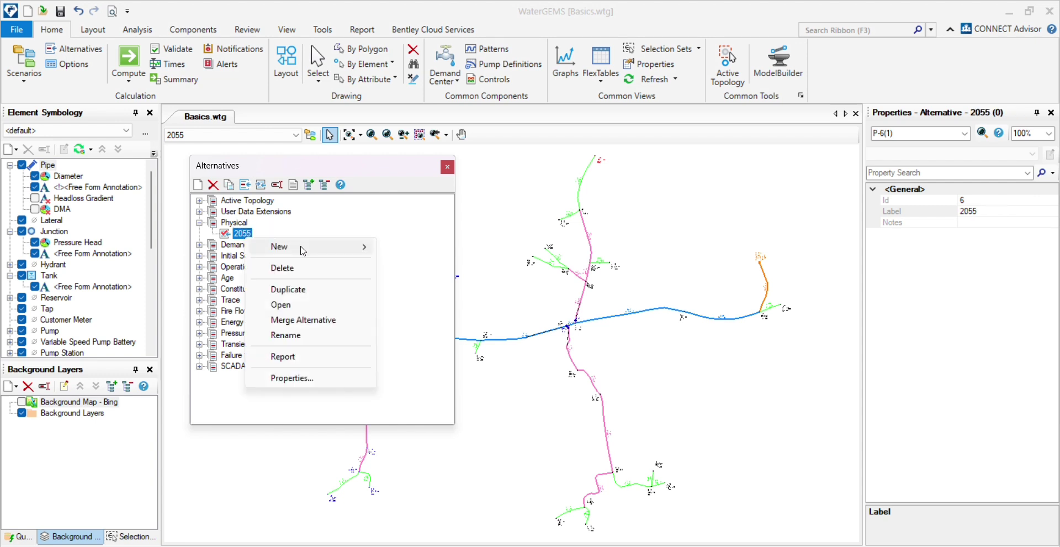
{"action": "mouse_move", "coordinate": [337, 247]}
{"action": "left_click", "coordinate": [439, 263]}
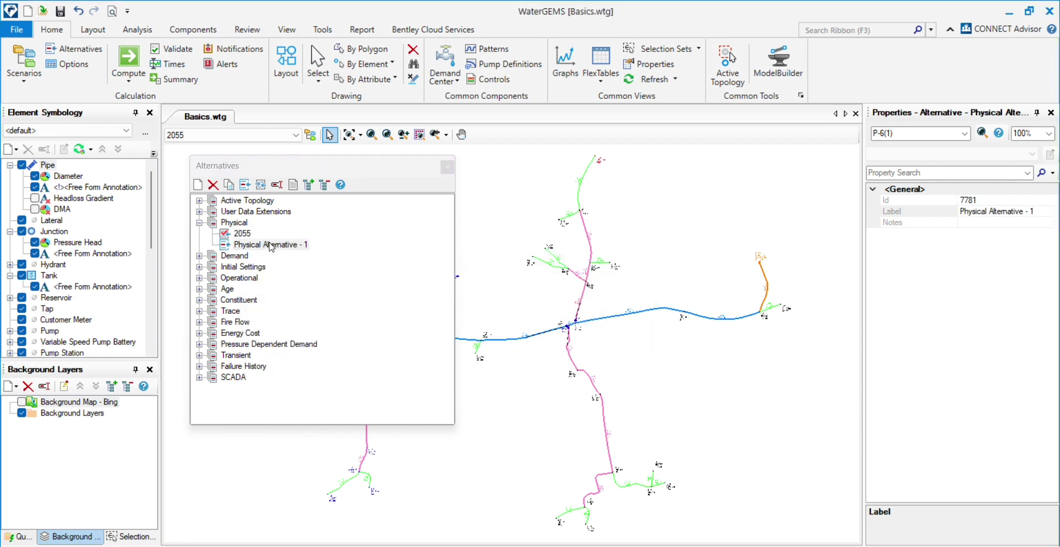
{"action": "left_click", "coordinate": [1029, 215]}
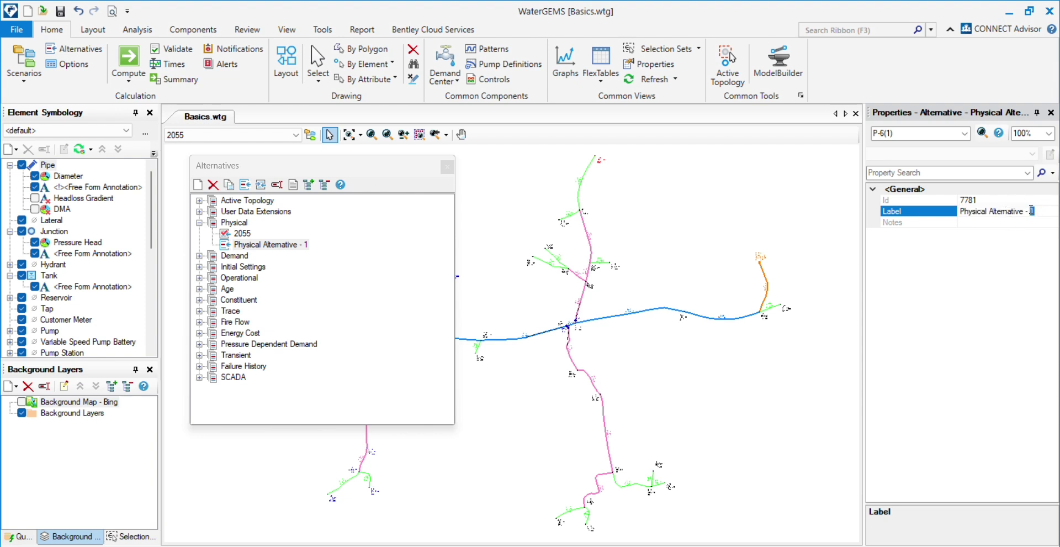
{"action": "left_click", "coordinate": [270, 244]}
{"action": "right_click", "coordinate": [270, 244]}
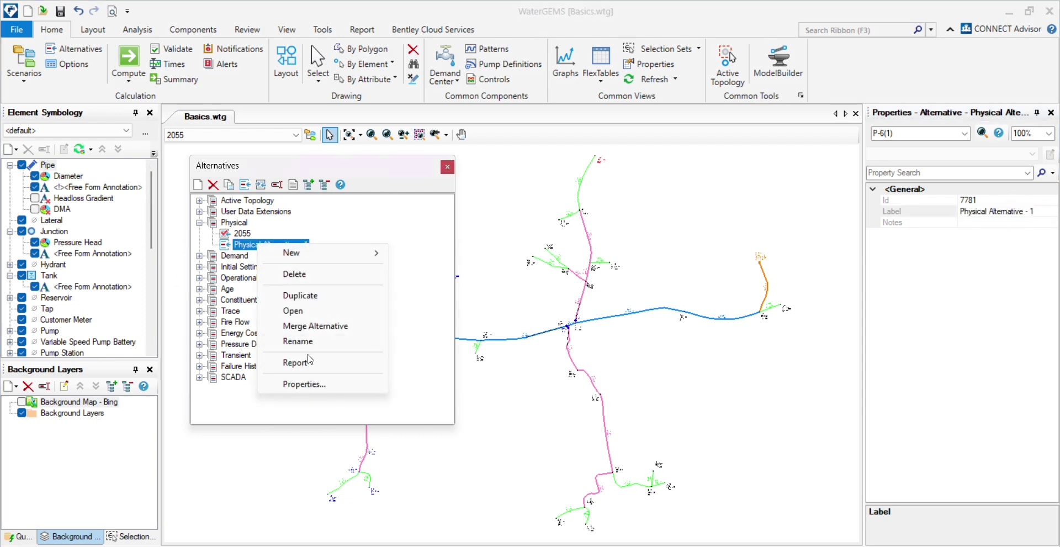
{"action": "left_click", "coordinate": [285, 338]}
{"action": "type", "text": "2040"}
{"action": "key", "text": "Return"}
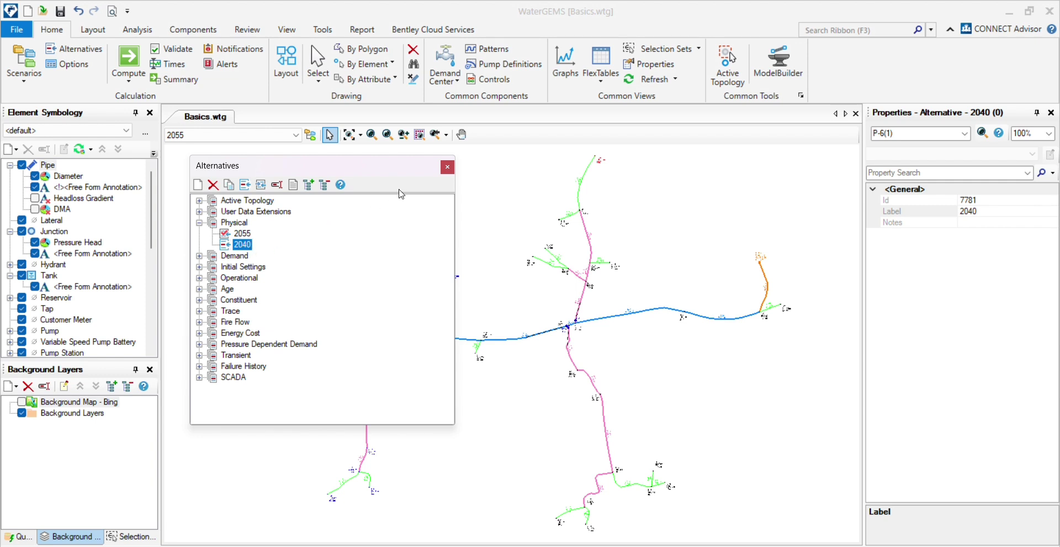
- Close Alternatives, make scenario 2055 current and keep its Physical alternative as 2055
{"action": "left_click", "coordinate": [449, 168]}
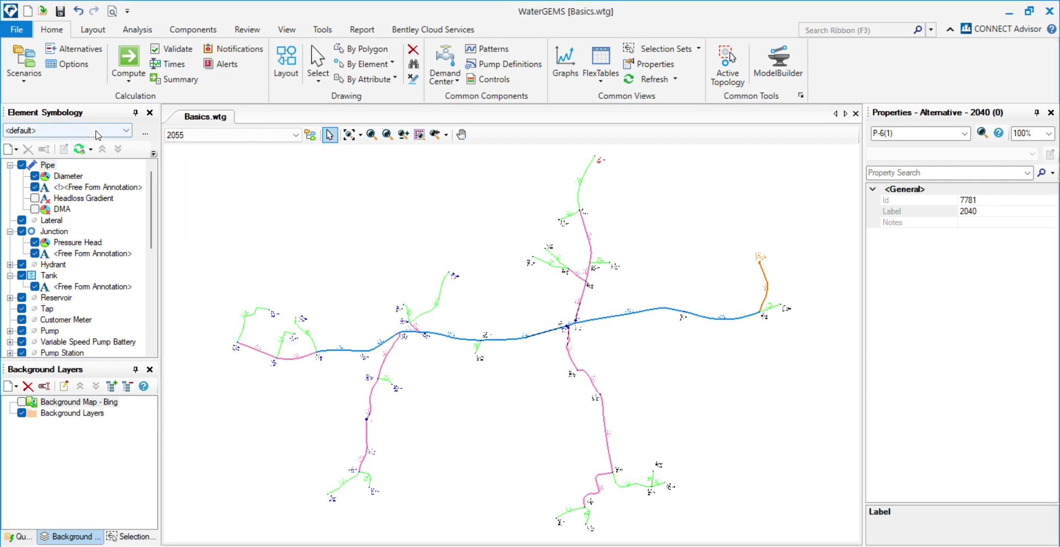
{"action": "left_click", "coordinate": [228, 136]}
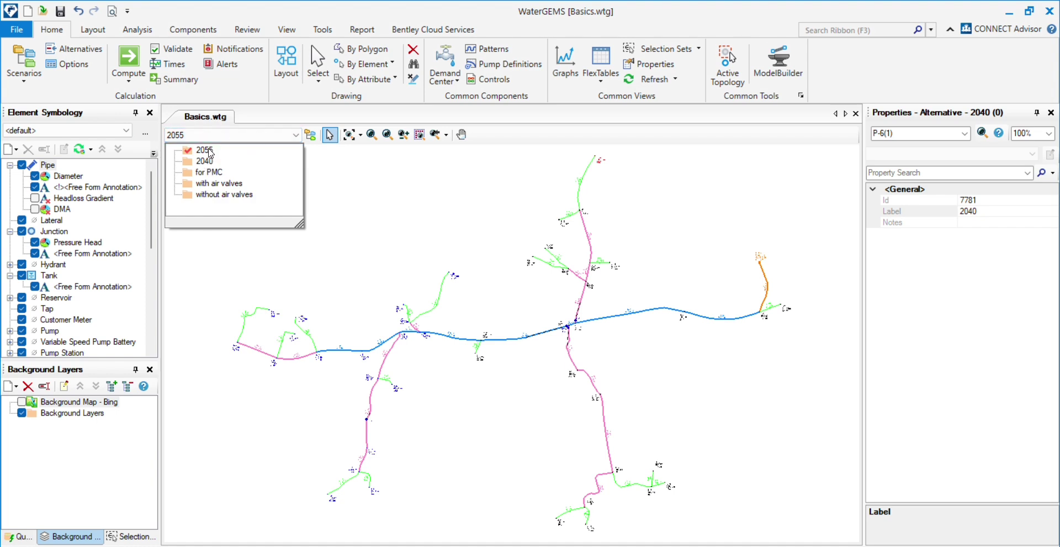
{"action": "left_click", "coordinate": [206, 150]}
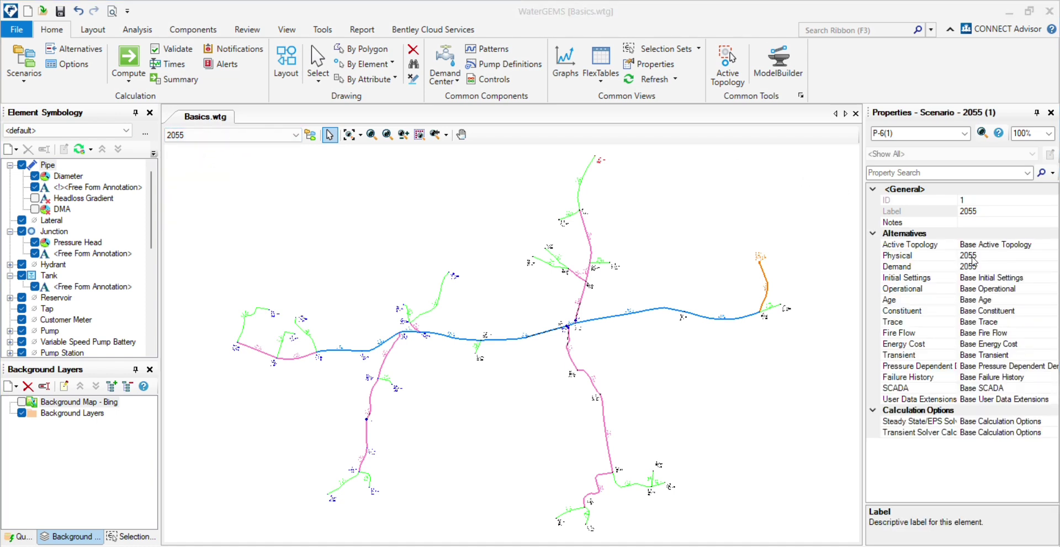
{"action": "left_click", "coordinate": [984, 257]}
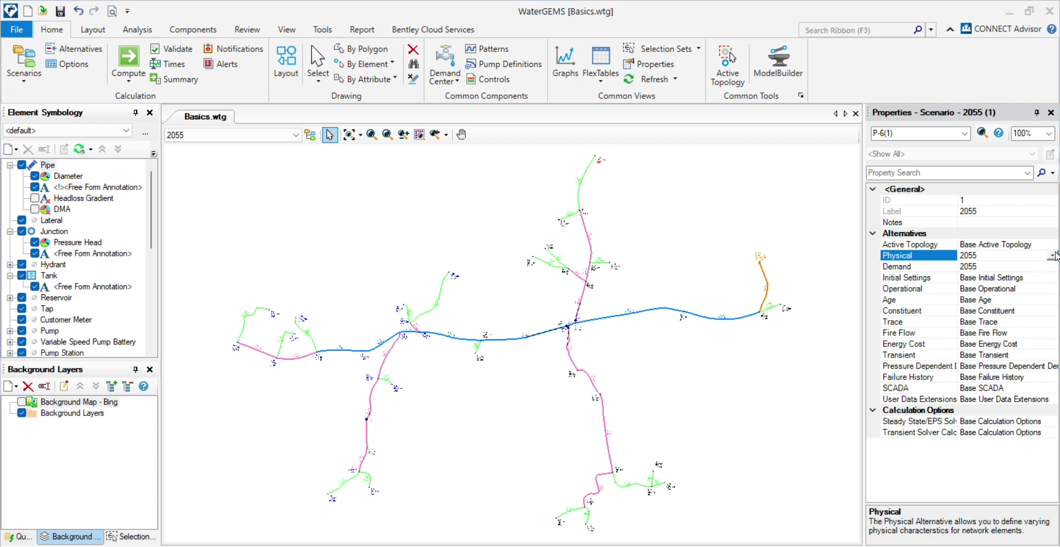
{"action": "left_click", "coordinate": [1052, 255]}
{"action": "left_click", "coordinate": [972, 284]}
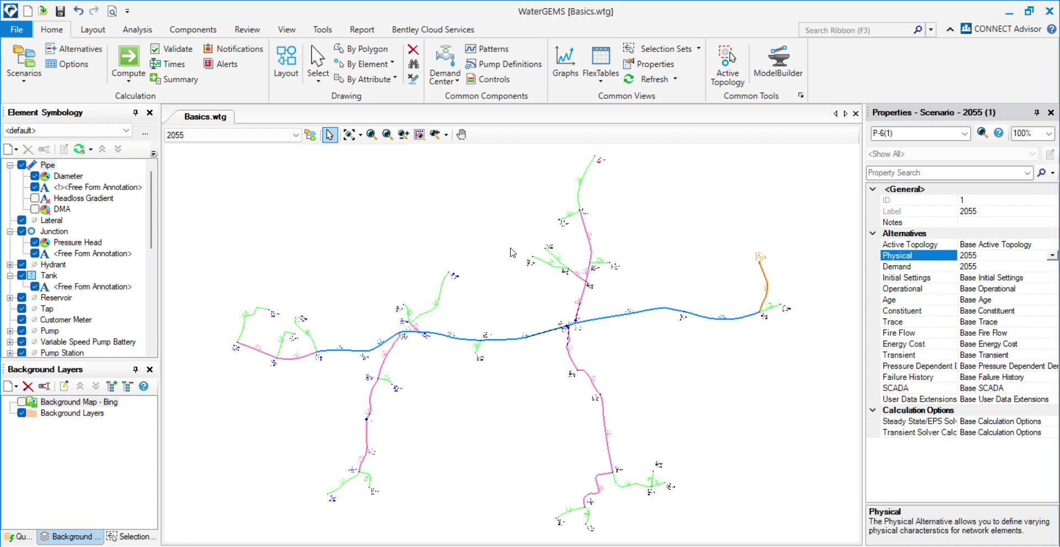
- Switch to scenario 2040 and set its Physical alternative to 2040
{"action": "left_click", "coordinate": [270, 134]}
{"action": "left_click", "coordinate": [212, 161]}
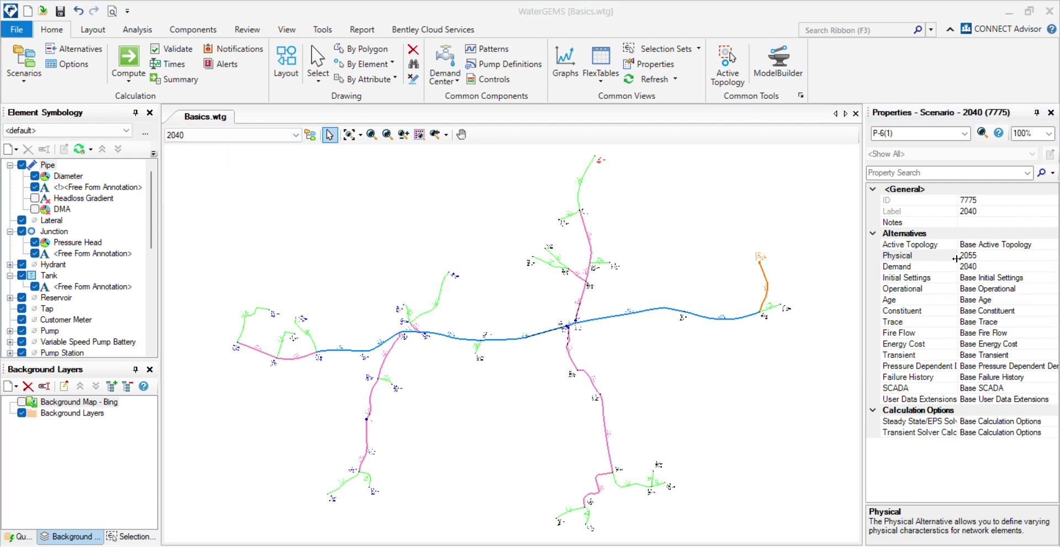
{"action": "left_click", "coordinate": [990, 260]}
{"action": "left_click", "coordinate": [1052, 256]}
{"action": "left_click", "coordinate": [985, 279]}
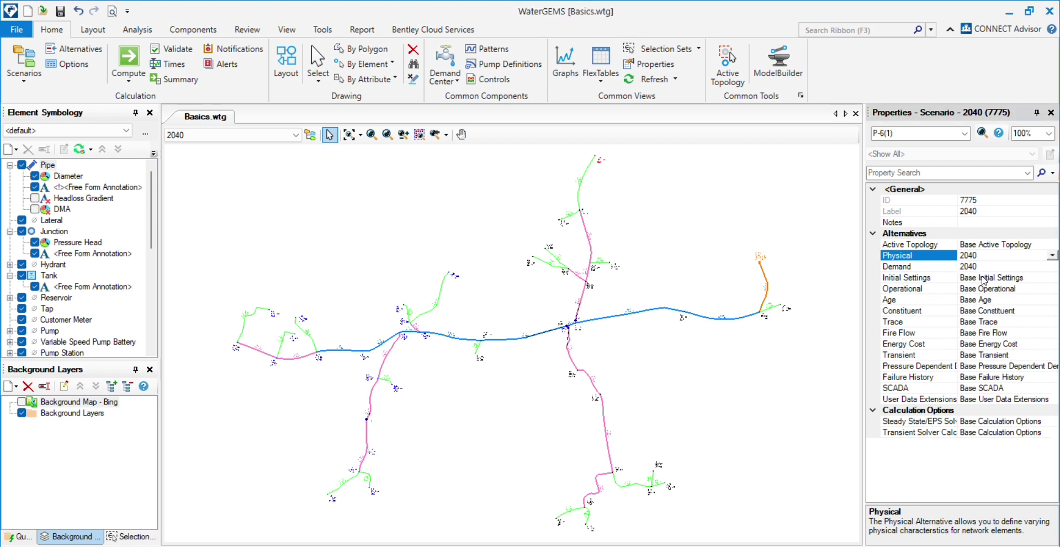
{"action": "left_click", "coordinate": [700, 227]}
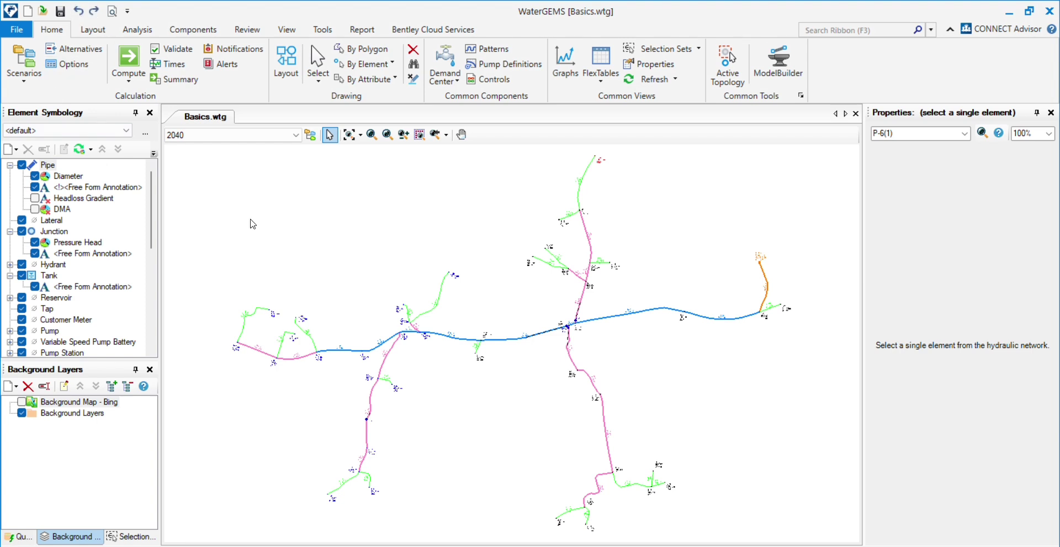
- Toggle between scenarios 2055 and 2040, ending on 2040
{"action": "left_click", "coordinate": [282, 136]}
{"action": "left_click", "coordinate": [370, 200]}
{"action": "left_click", "coordinate": [238, 135]}
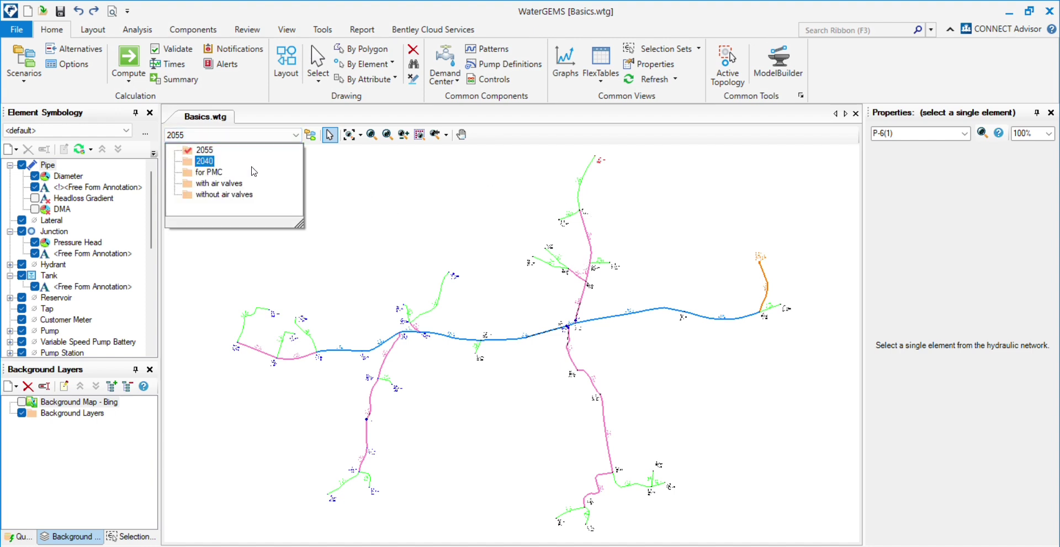
{"action": "left_click", "coordinate": [199, 149]}
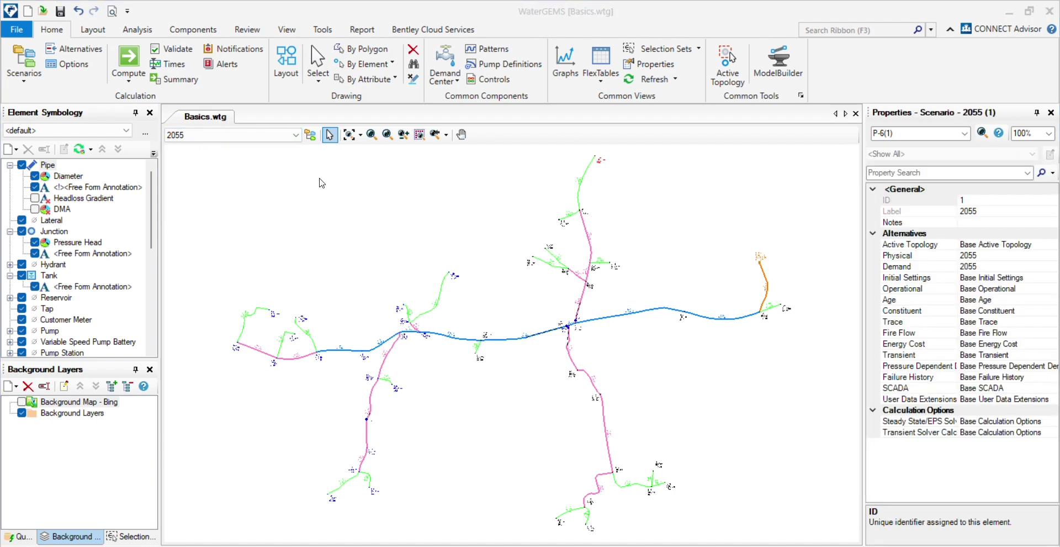
{"action": "left_click", "coordinate": [290, 135]}
{"action": "left_click", "coordinate": [208, 160]}
- Zoom the drawing in on pipe P-2 between junctions J-3 and J-1
{"action": "left_click", "coordinate": [504, 274]}
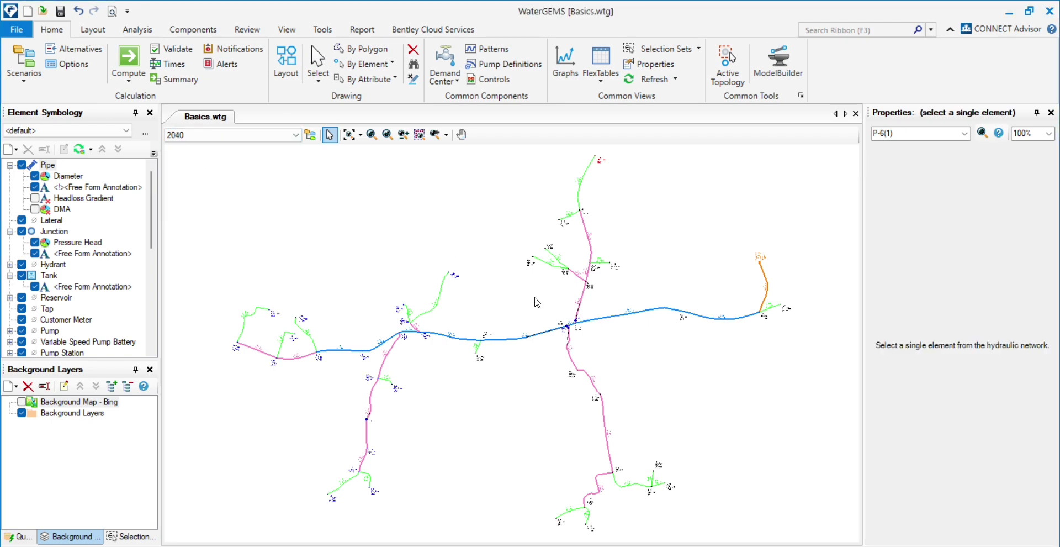
{"action": "scroll", "coordinate": [526, 347], "scroll_direction": "up", "scroll_amount": 5}
{"action": "scroll", "coordinate": [562, 271], "scroll_direction": "down", "scroll_amount": 5}
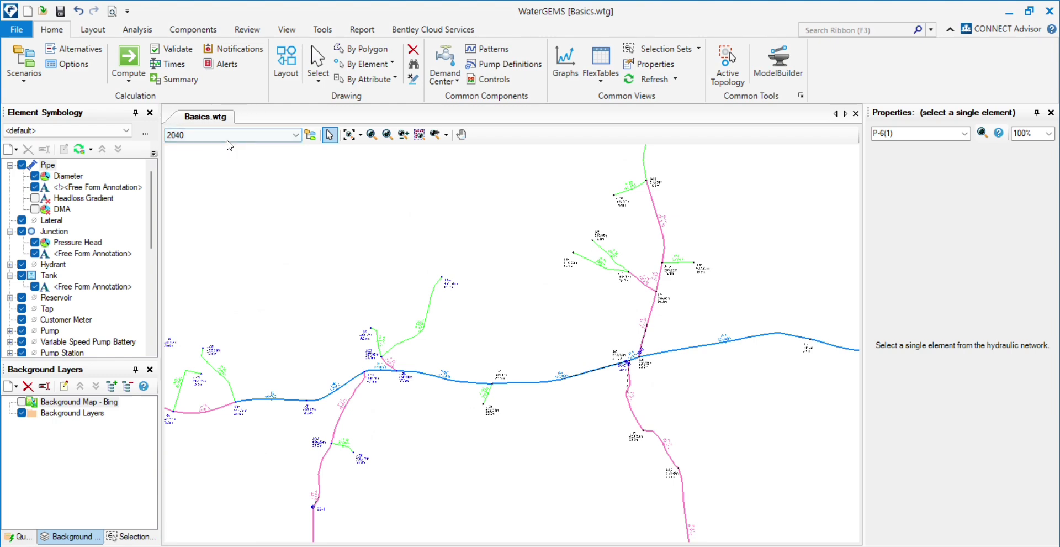
{"action": "scroll", "coordinate": [484, 323], "scroll_direction": "down", "scroll_amount": 3}
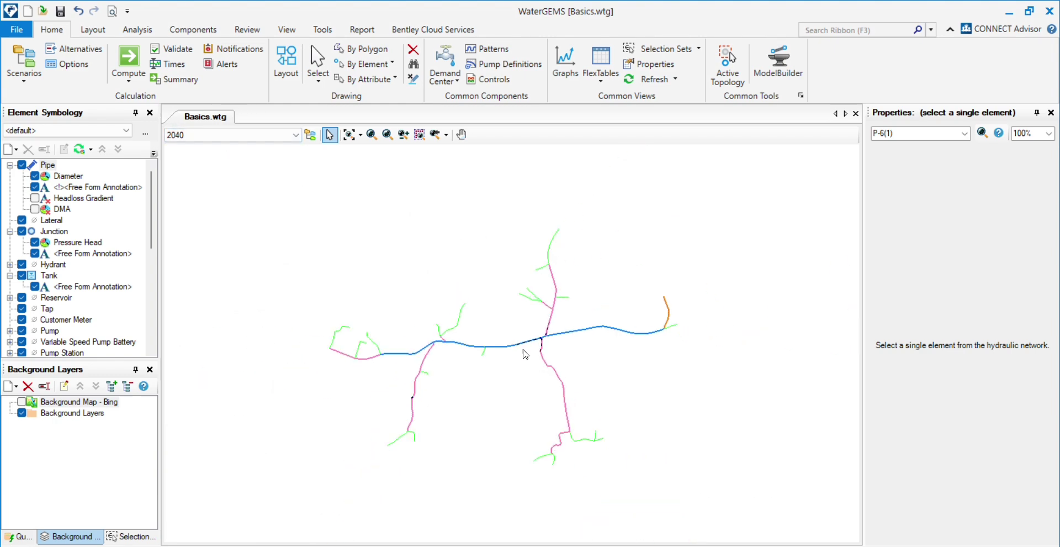
{"action": "scroll", "coordinate": [484, 363], "scroll_direction": "up", "scroll_amount": 4}
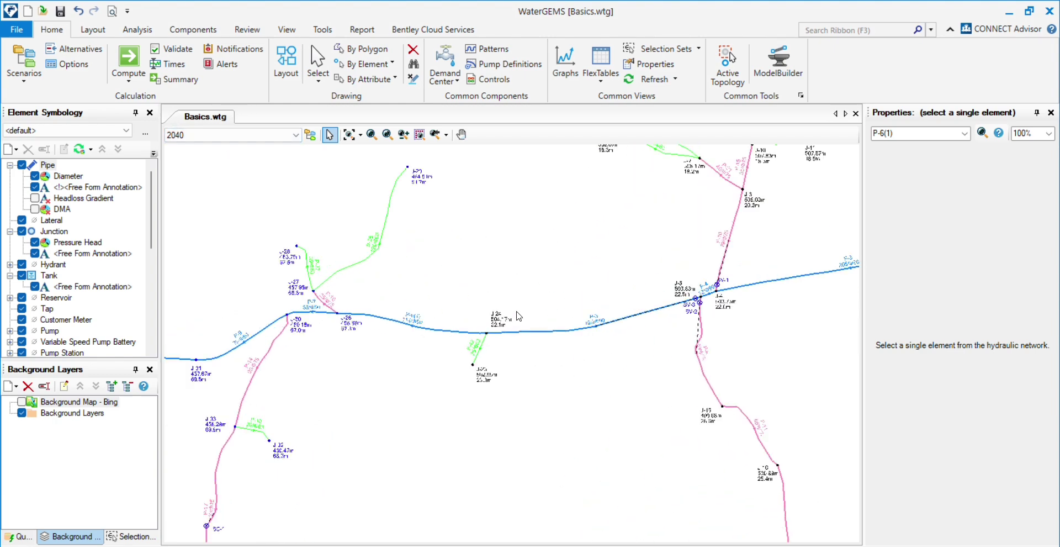
{"action": "scroll", "coordinate": [524, 302], "scroll_direction": "down", "scroll_amount": 3}
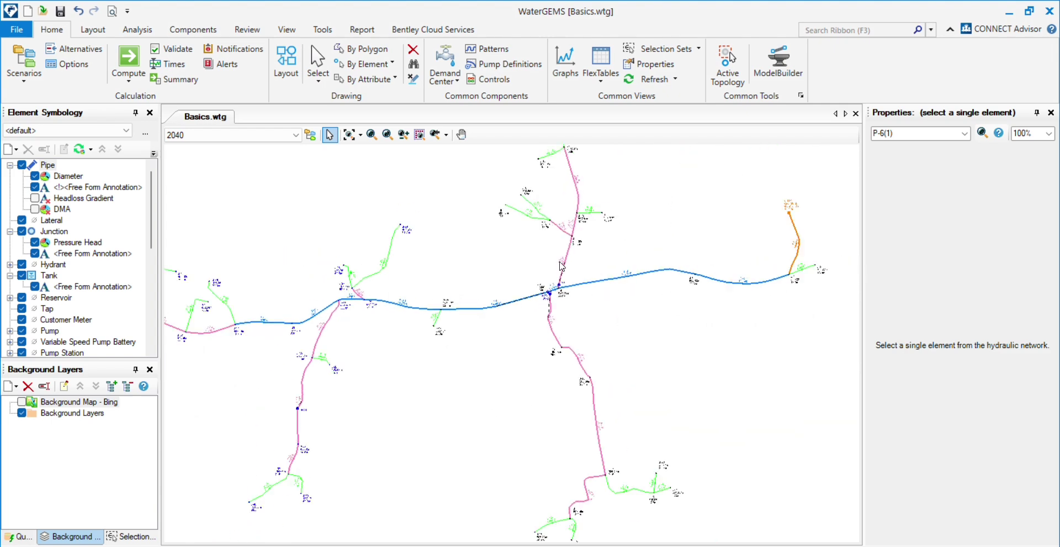
{"action": "scroll", "coordinate": [524, 298], "scroll_direction": "up", "scroll_amount": 3}
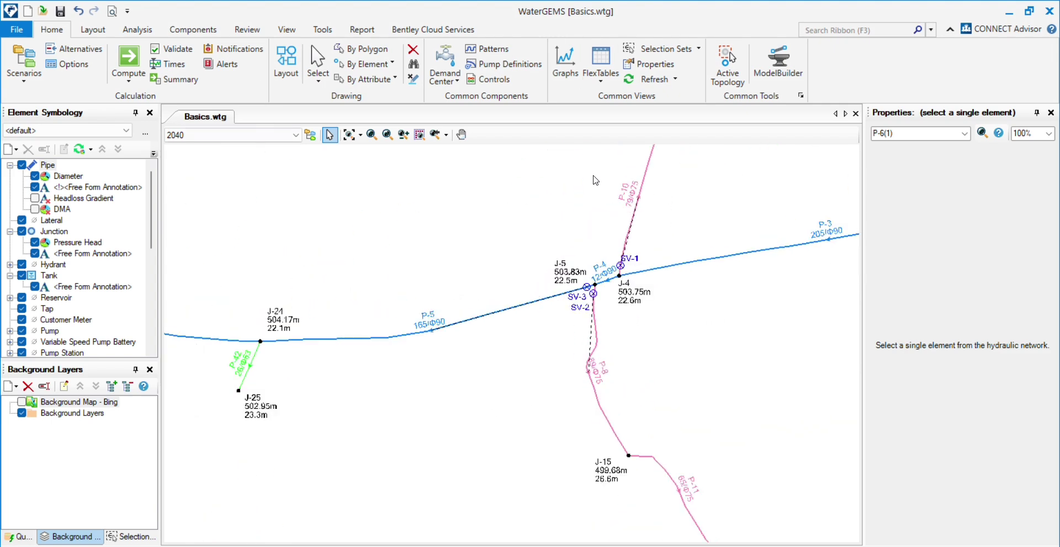
{"action": "scroll", "coordinate": [577, 309], "scroll_direction": "down", "scroll_amount": 3}
{"action": "scroll", "coordinate": [498, 324], "scroll_direction": "up", "scroll_amount": 3}
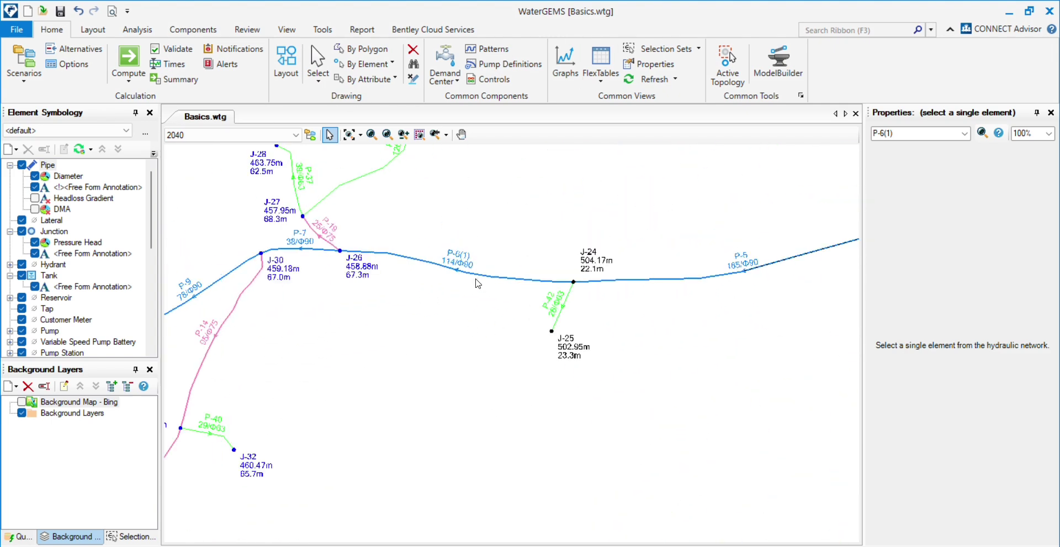
{"action": "scroll", "coordinate": [469, 313], "scroll_direction": "down", "scroll_amount": 3}
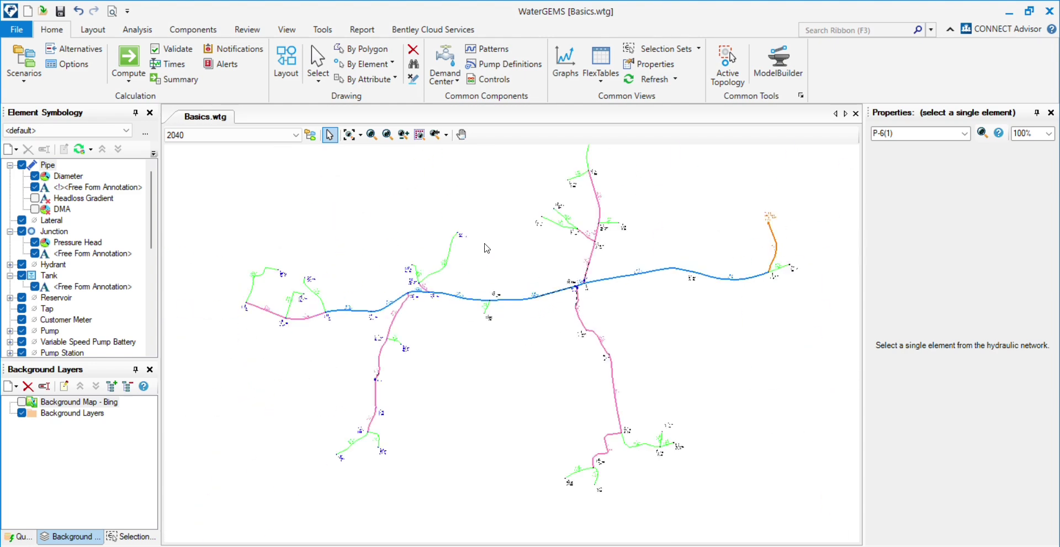
{"action": "scroll", "coordinate": [759, 278], "scroll_direction": "up", "scroll_amount": 3}
{"action": "scroll", "coordinate": [640, 290], "scroll_direction": "down", "scroll_amount": 2}
{"action": "scroll", "coordinate": [655, 334], "scroll_direction": "up", "scroll_amount": 2}
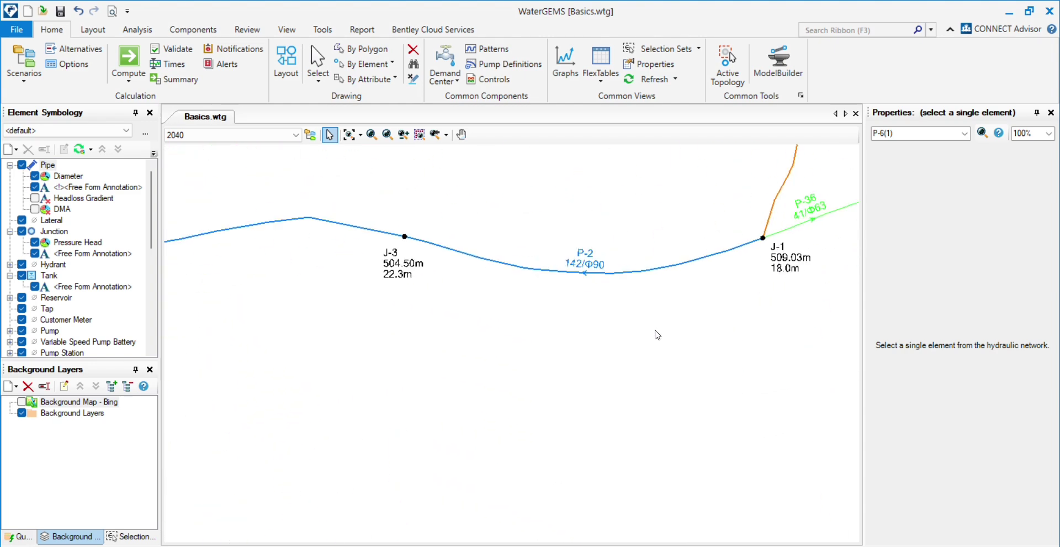
- Resize pipes P-2 and P-3 to a 97.5 mm diameter and validate the model
{"action": "left_click_drag", "start_coordinate": [654, 329], "coordinate": [544, 223]}
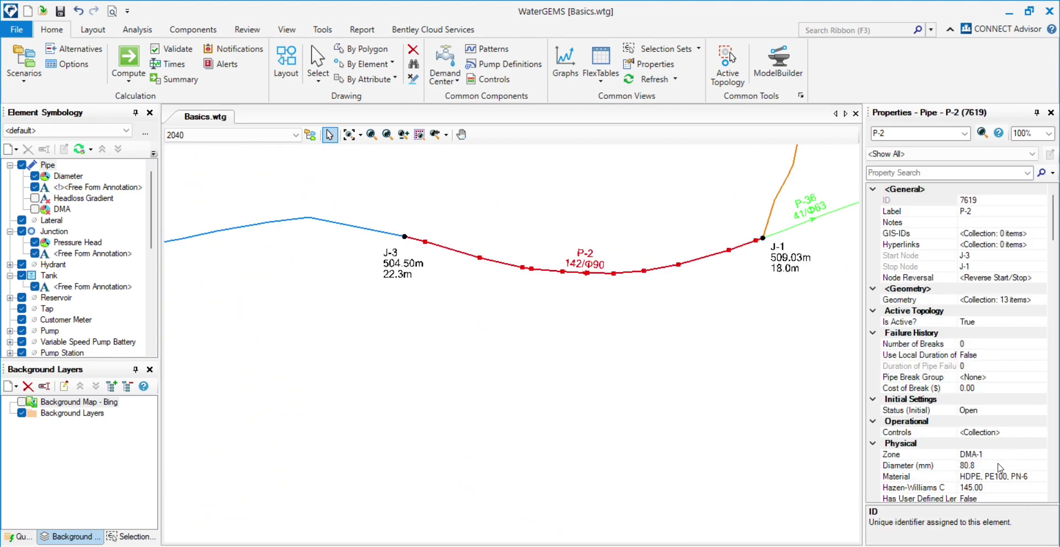
{"action": "left_click", "coordinate": [986, 467]}
{"action": "type", "text": "97.5"}
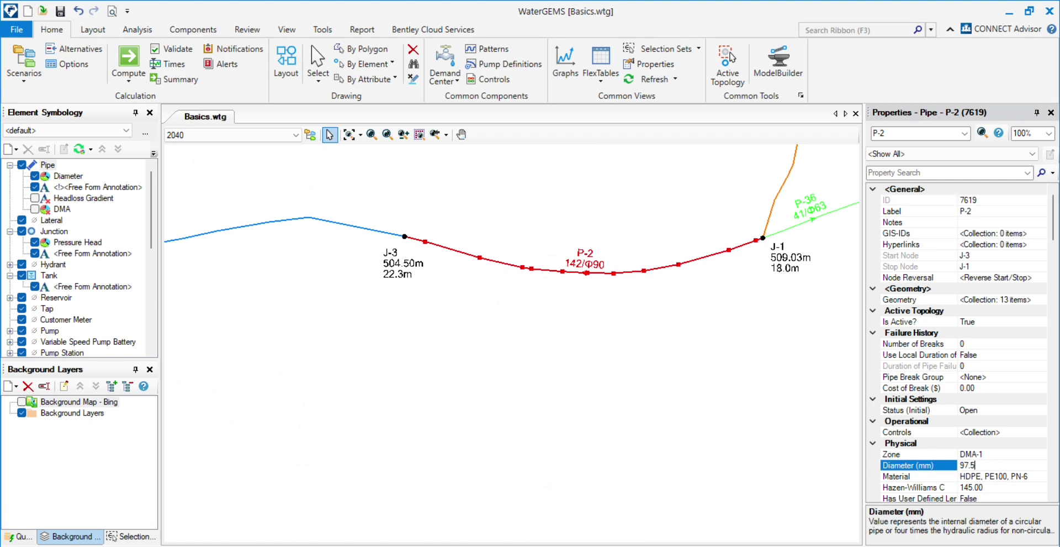
{"action": "scroll", "coordinate": [661, 307], "scroll_direction": "down", "scroll_amount": 3}
{"action": "left_click_drag", "start_coordinate": [556, 378], "coordinate": [464, 318]}
{"action": "left_click", "coordinate": [430, 280]}
{"action": "left_click", "coordinate": [992, 467]}
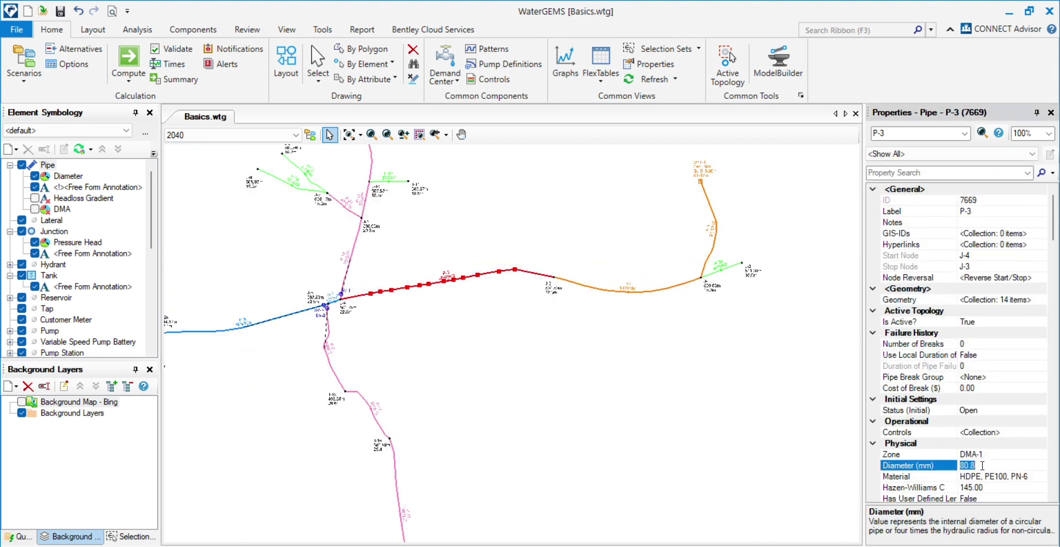
{"action": "type", "text": "97.5"}
{"action": "left_click", "coordinate": [632, 383]}
{"action": "scroll", "coordinate": [631, 305], "scroll_direction": "up", "scroll_amount": 6}
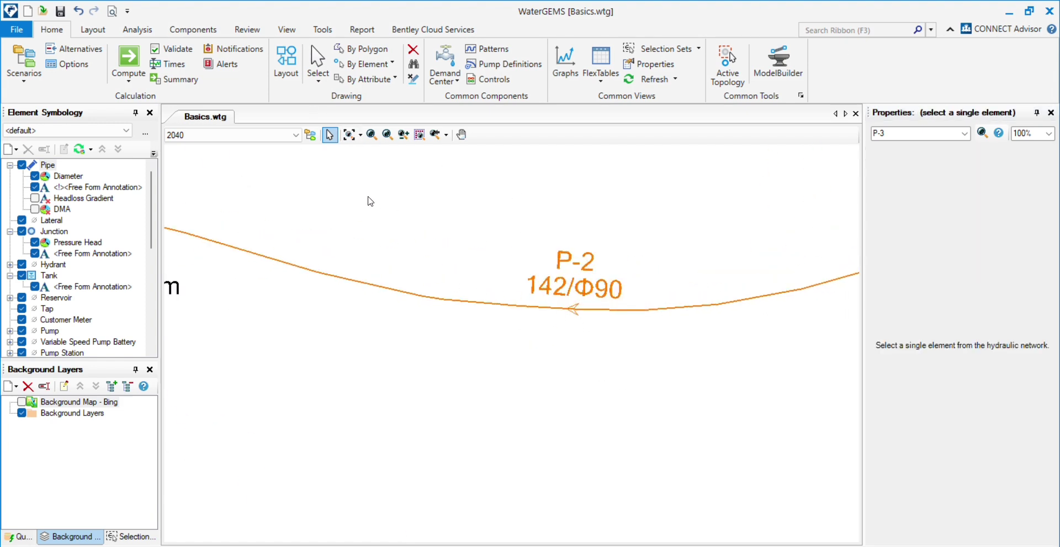
{"action": "left_click", "coordinate": [172, 51]}
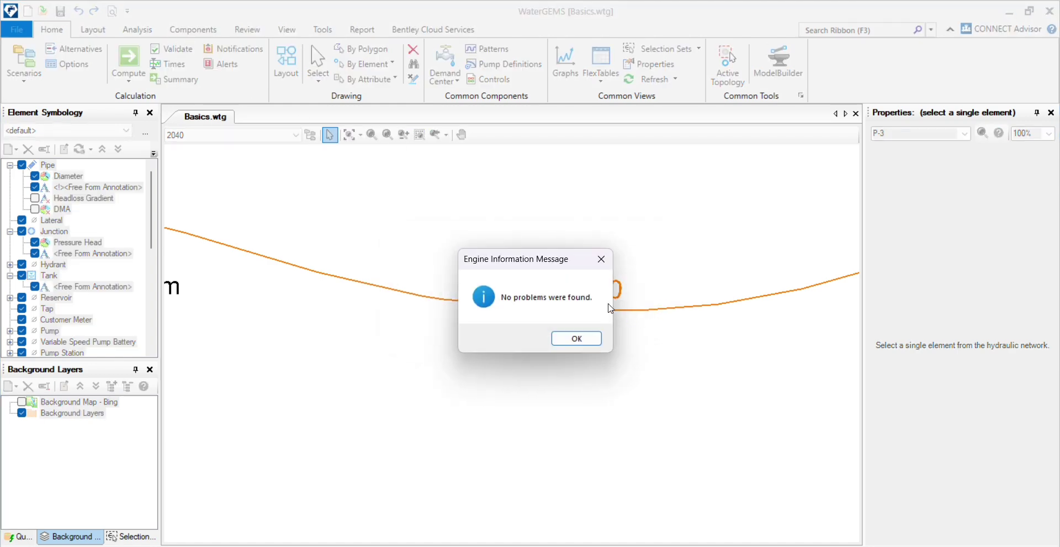
{"action": "left_click", "coordinate": [576, 338]}
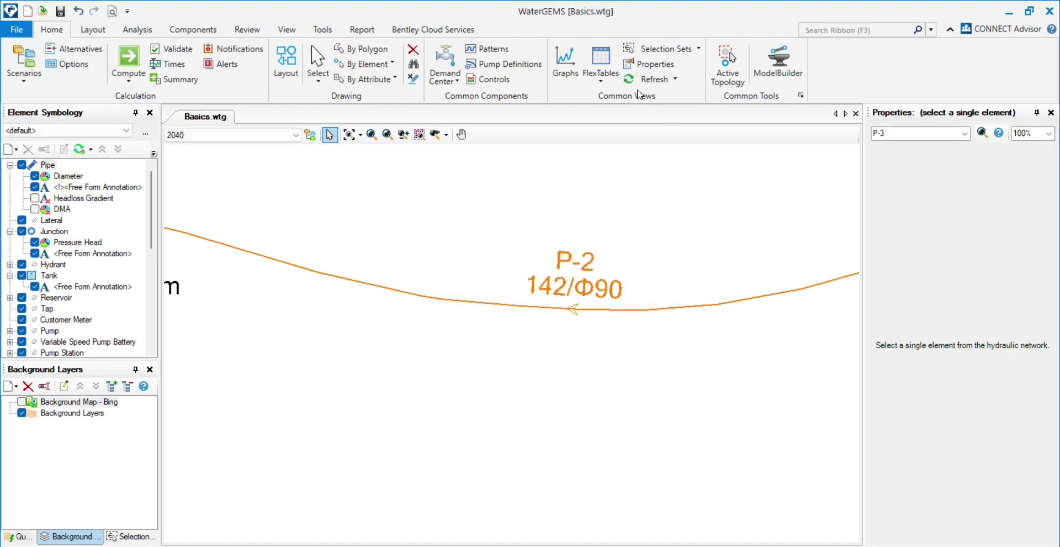
- Refresh the drawing and compare scenario 2055 before returning to scenario 2040
{"action": "left_click", "coordinate": [640, 82]}
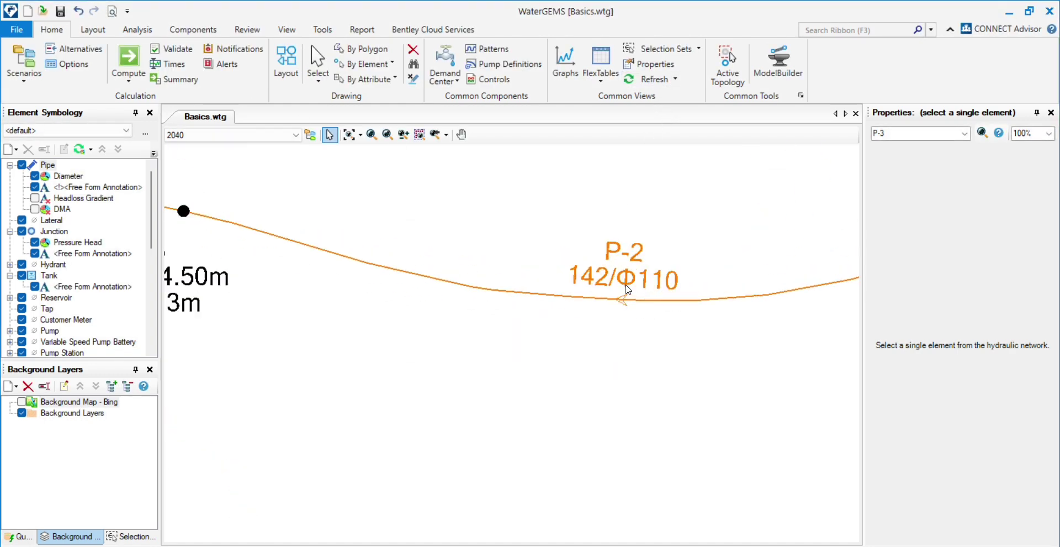
{"action": "scroll", "coordinate": [633, 287], "scroll_direction": "down", "scroll_amount": 10}
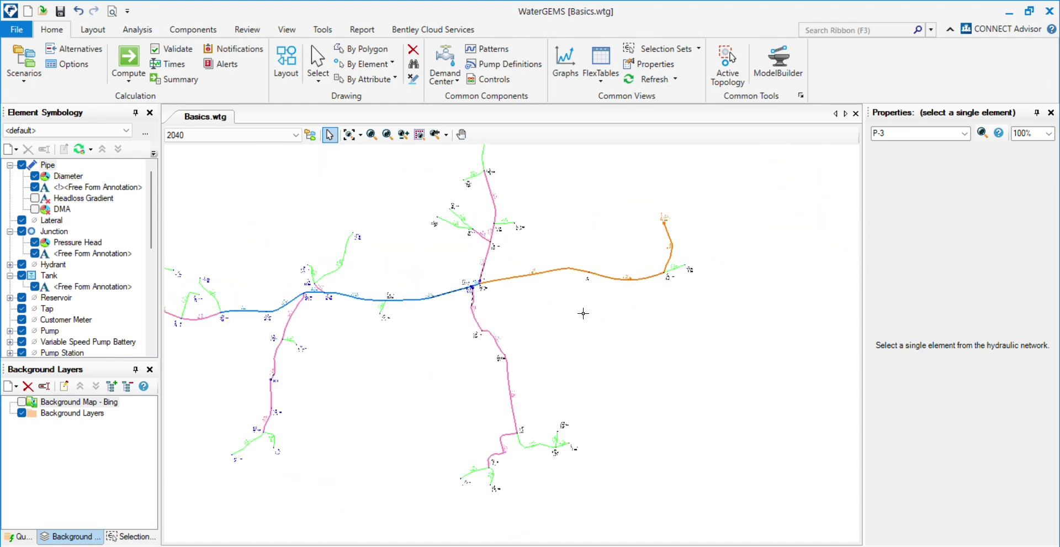
{"action": "scroll", "coordinate": [616, 270], "scroll_direction": "up", "scroll_amount": 5}
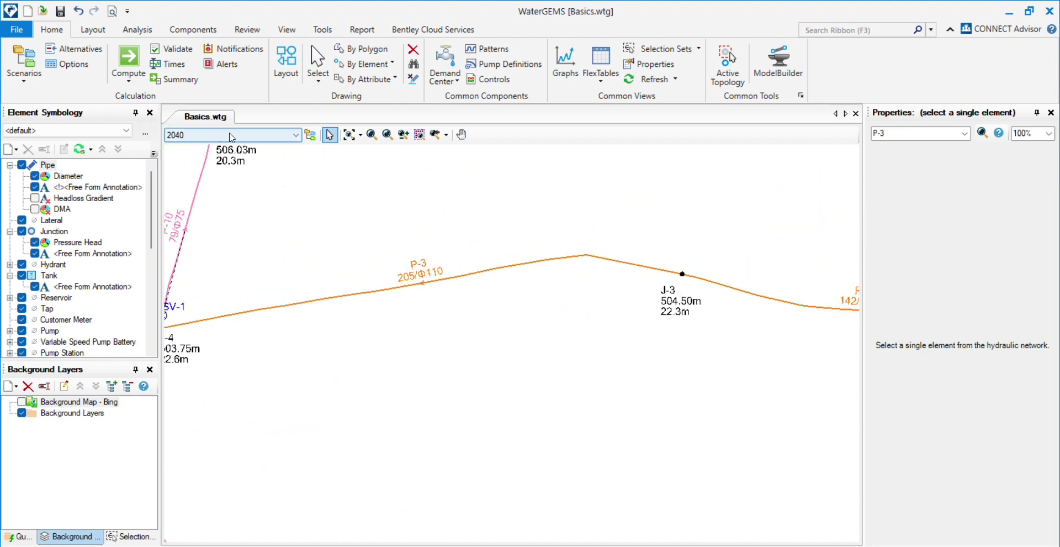
{"action": "left_click", "coordinate": [270, 136]}
{"action": "left_click", "coordinate": [211, 154]}
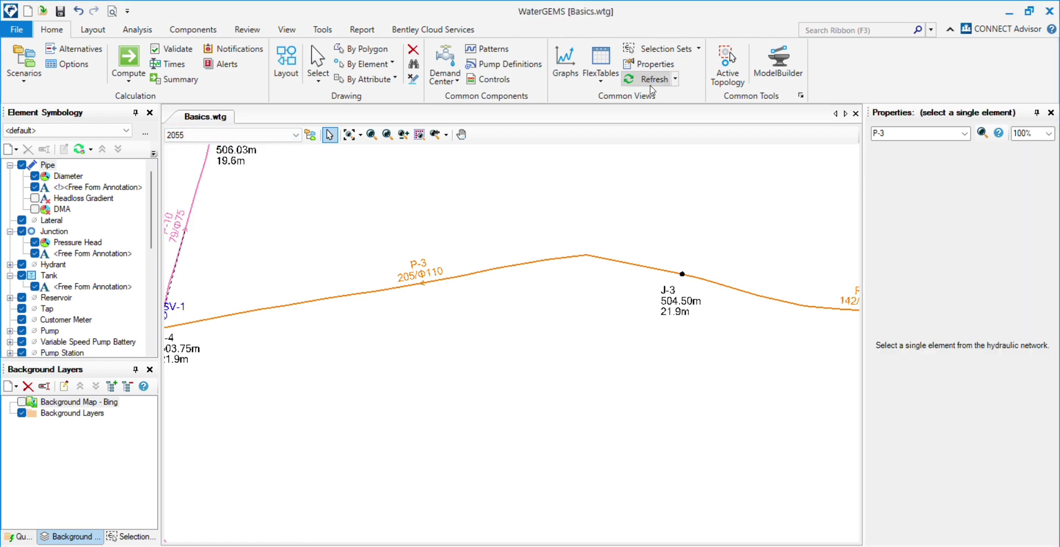
{"action": "scroll", "coordinate": [592, 252], "scroll_direction": "down", "scroll_amount": 2}
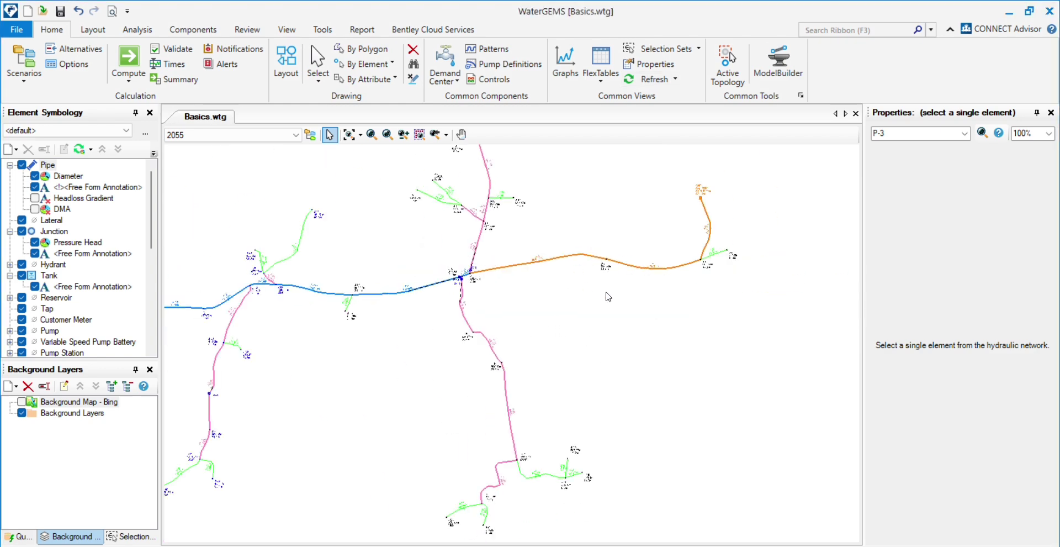
{"action": "scroll", "coordinate": [608, 296], "scroll_direction": "up", "scroll_amount": 2}
{"action": "scroll", "coordinate": [513, 301], "scroll_direction": "down", "scroll_amount": 3}
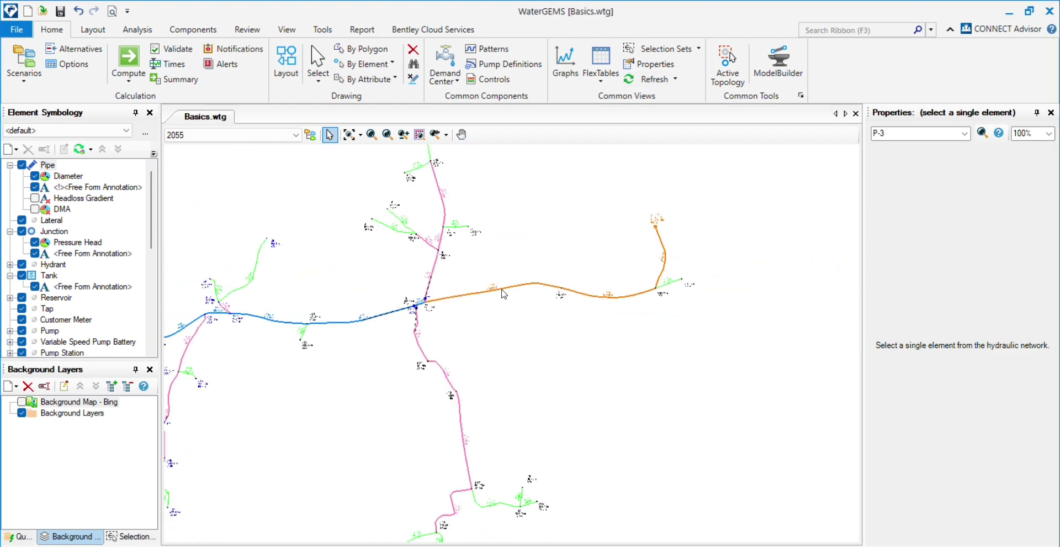
{"action": "scroll", "coordinate": [544, 278], "scroll_direction": "up", "scroll_amount": 2}
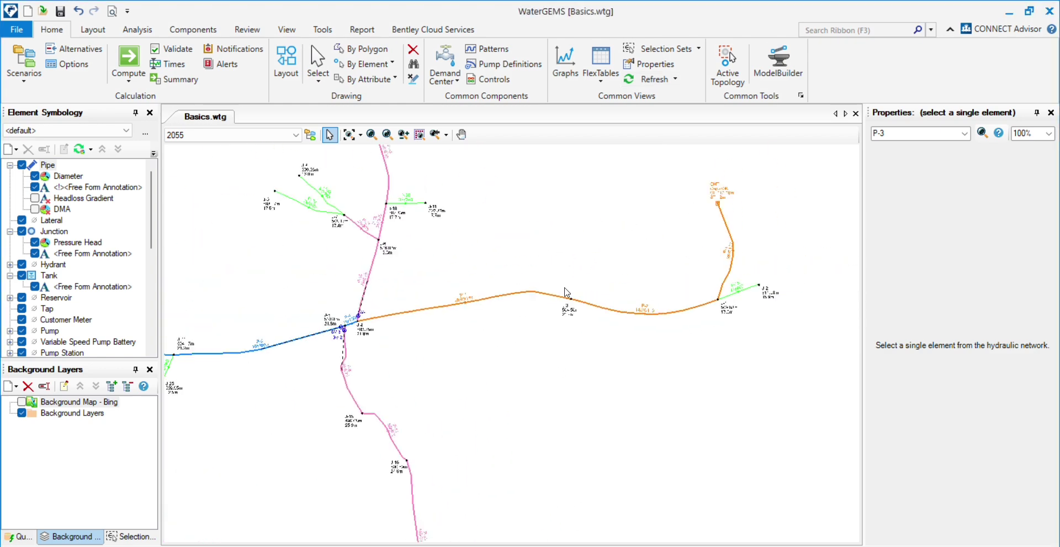
{"action": "left_click", "coordinate": [283, 139]}
{"action": "left_click", "coordinate": [212, 161]}
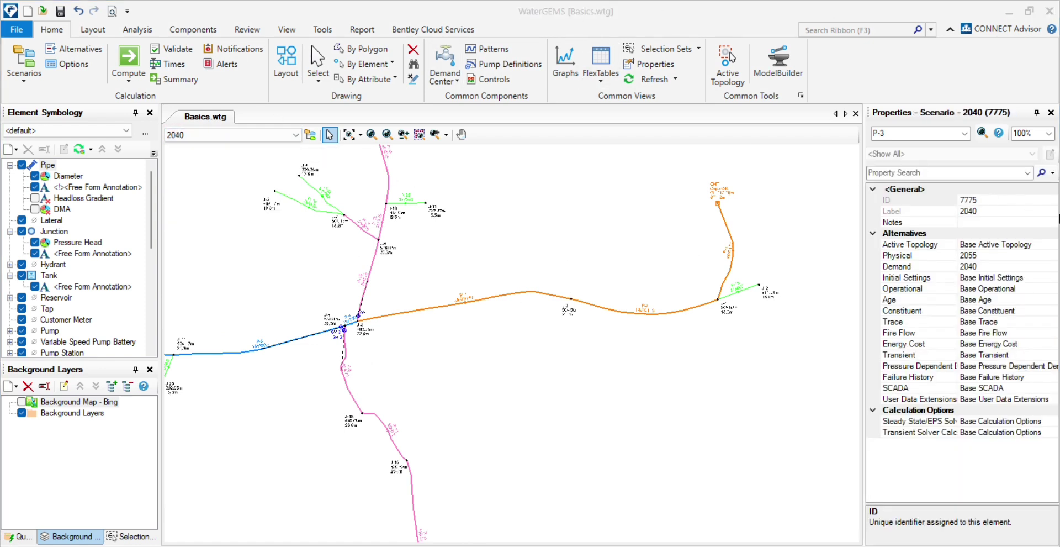
- Reassign scenario 2040's Physical alternative so it no longer uses 2055
{"action": "left_click", "coordinate": [1004, 256]}
{"action": "left_click", "coordinate": [1052, 256]}
{"action": "left_click", "coordinate": [986, 276]}
{"action": "left_click", "coordinate": [740, 332]}
{"action": "scroll", "coordinate": [332, 318], "scroll_direction": "up", "scroll_amount": 5}
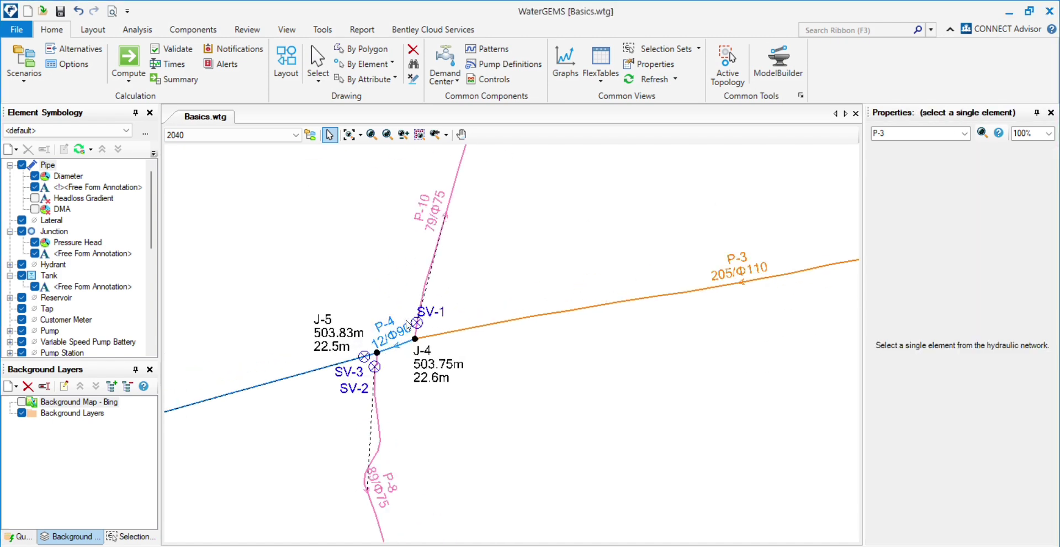
{"action": "scroll", "coordinate": [462, 326], "scroll_direction": "down", "scroll_amount": 4}
{"action": "scroll", "coordinate": [563, 358], "scroll_direction": "down", "scroll_amount": 4}
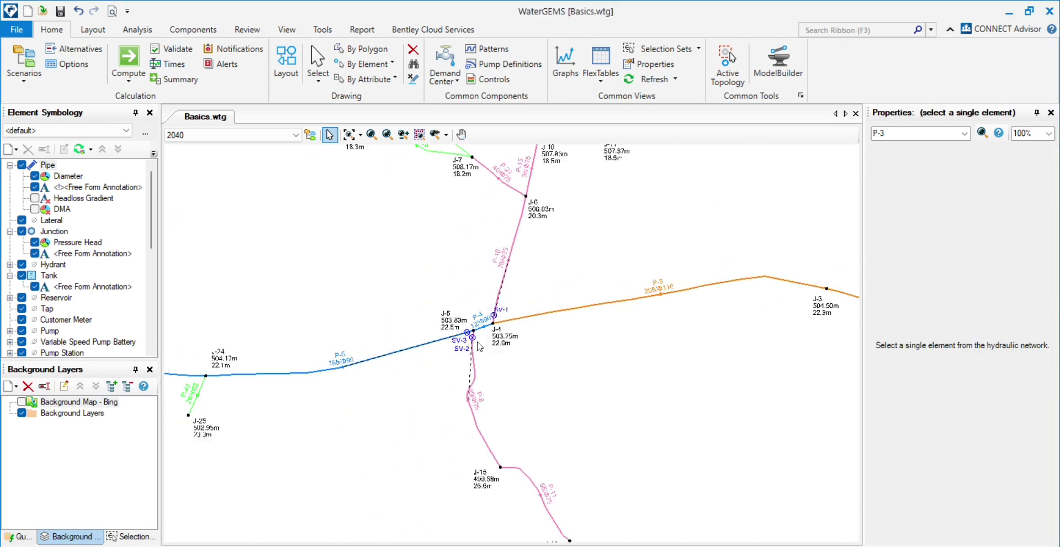
{"action": "scroll", "coordinate": [612, 299], "scroll_direction": "up", "scroll_amount": 3}
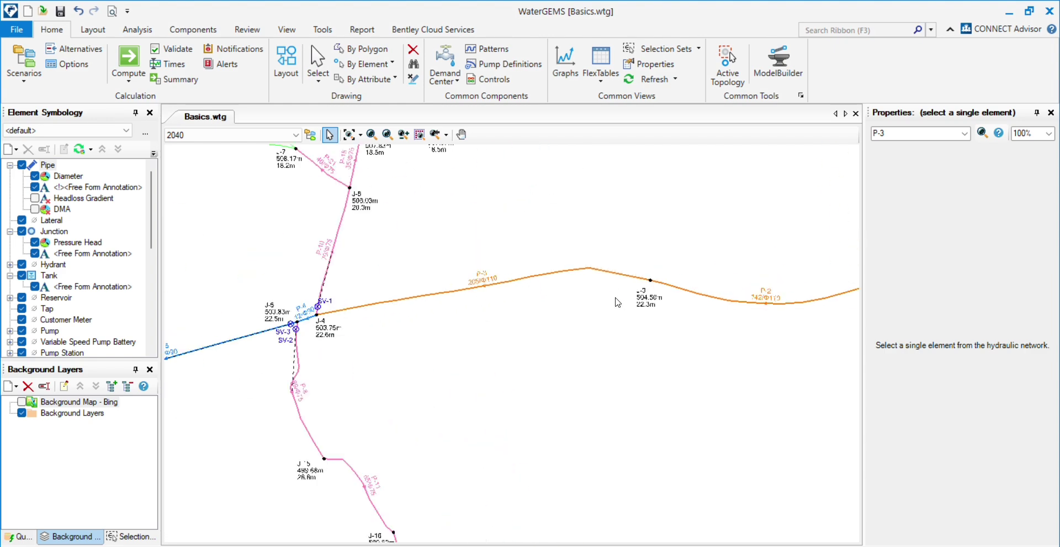
- Inspect pipes P-3, P-11, P-5 and P-6(1), now 152.4 mm ductile iron
{"action": "left_click", "coordinate": [566, 272]}
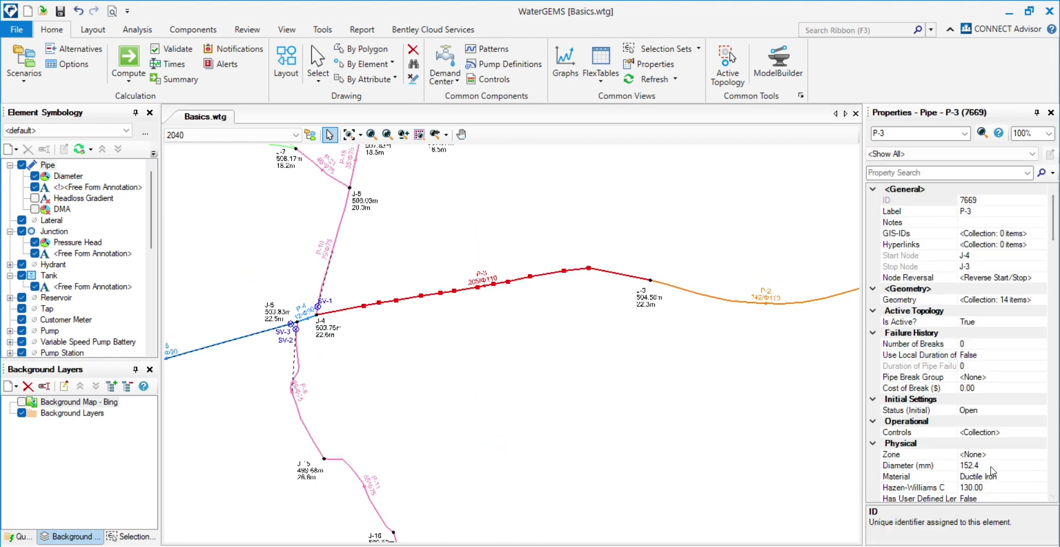
{"action": "scroll", "coordinate": [694, 396], "scroll_direction": "down", "scroll_amount": 1}
{"action": "scroll", "coordinate": [620, 396], "scroll_direction": "up", "scroll_amount": 1}
{"action": "left_click_drag", "start_coordinate": [630, 403], "coordinate": [392, 355]}
{"action": "scroll", "coordinate": [588, 330], "scroll_direction": "down", "scroll_amount": 3}
{"action": "scroll", "coordinate": [484, 277], "scroll_direction": "up", "scroll_amount": 3}
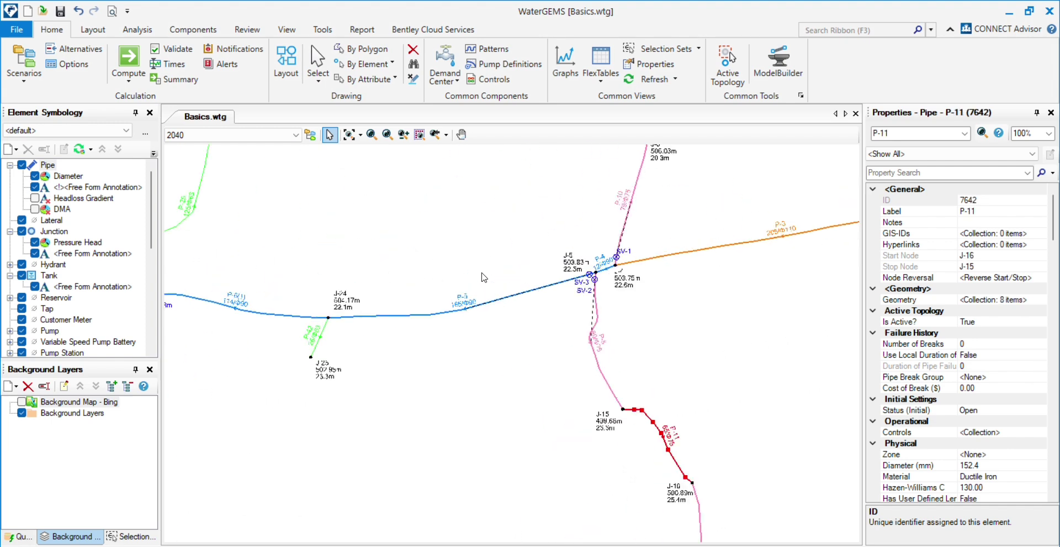
{"action": "scroll", "coordinate": [385, 324], "scroll_direction": "up", "scroll_amount": 2}
{"action": "left_click_drag", "start_coordinate": [447, 281], "coordinate": [546, 354]}
{"action": "scroll", "coordinate": [451, 305], "scroll_direction": "down", "scroll_amount": 2}
{"action": "scroll", "coordinate": [351, 359], "scroll_direction": "up", "scroll_amount": 3}
{"action": "scroll", "coordinate": [434, 301], "scroll_direction": "down", "scroll_amount": 3}
{"action": "scroll", "coordinate": [320, 231], "scroll_direction": "up", "scroll_amount": 1}
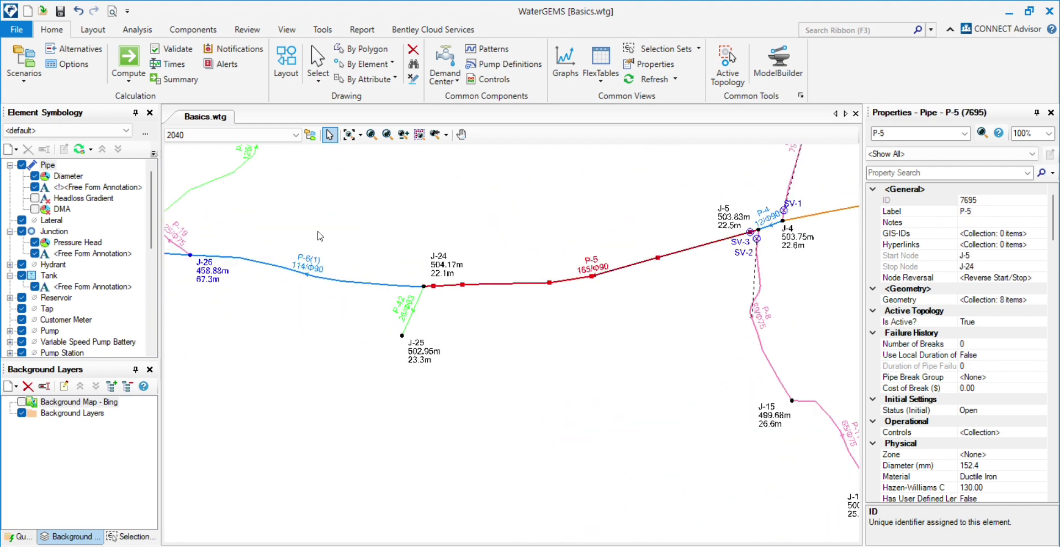
{"action": "left_click_drag", "start_coordinate": [321, 232], "coordinate": [297, 289]}
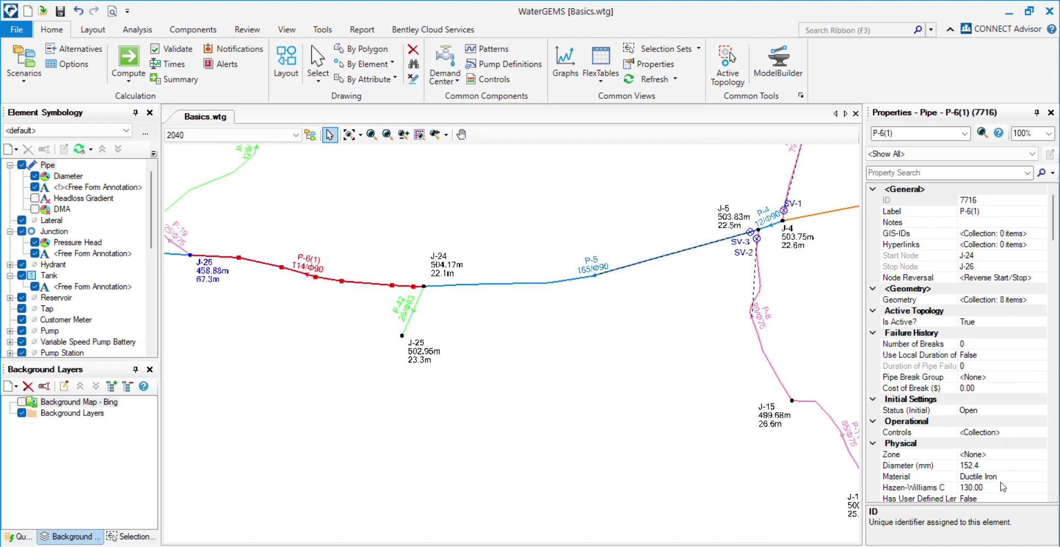
{"action": "scroll", "coordinate": [988, 472], "scroll_direction": "down", "scroll_amount": 2}
{"action": "left_click_drag", "start_coordinate": [682, 303], "coordinate": [629, 304]}
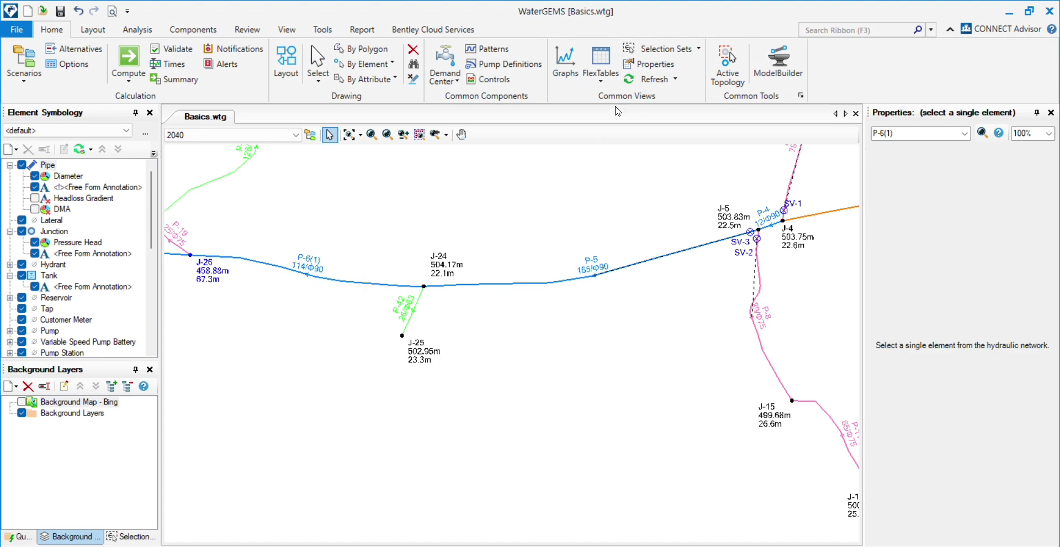
- Review the diameter and material columns of the Pipe FlexTable in scenario 2040
{"action": "left_click", "coordinate": [601, 75]}
{"action": "left_click", "coordinate": [610, 117]}
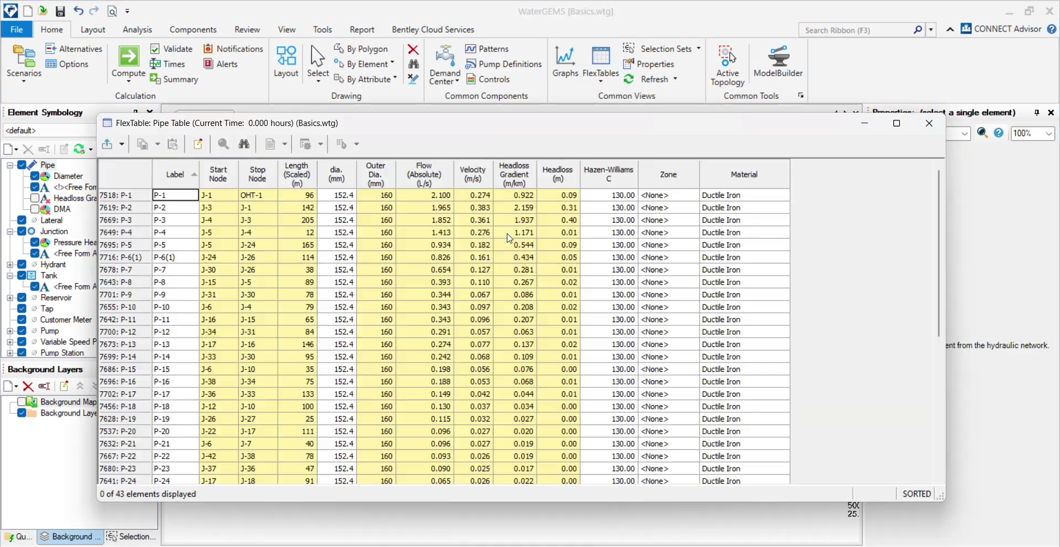
{"action": "left_click_drag", "start_coordinate": [344, 227], "coordinate": [377, 480]}
{"action": "left_click", "coordinate": [621, 272]}
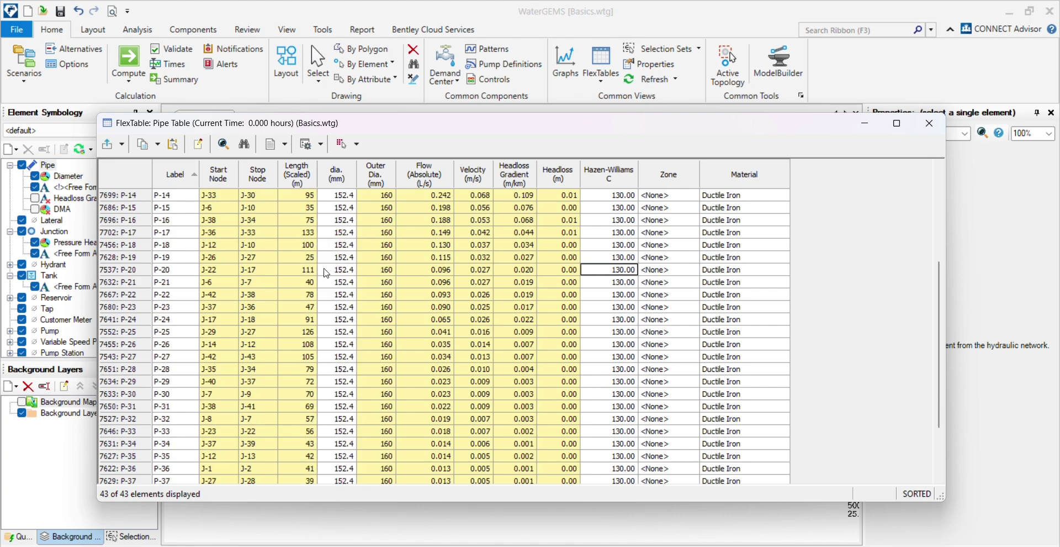
{"action": "left_click_drag", "start_coordinate": [758, 221], "coordinate": [734, 468]}
{"action": "scroll", "coordinate": [773, 254], "scroll_direction": "down", "scroll_amount": 3}
{"action": "left_click", "coordinate": [932, 122]}
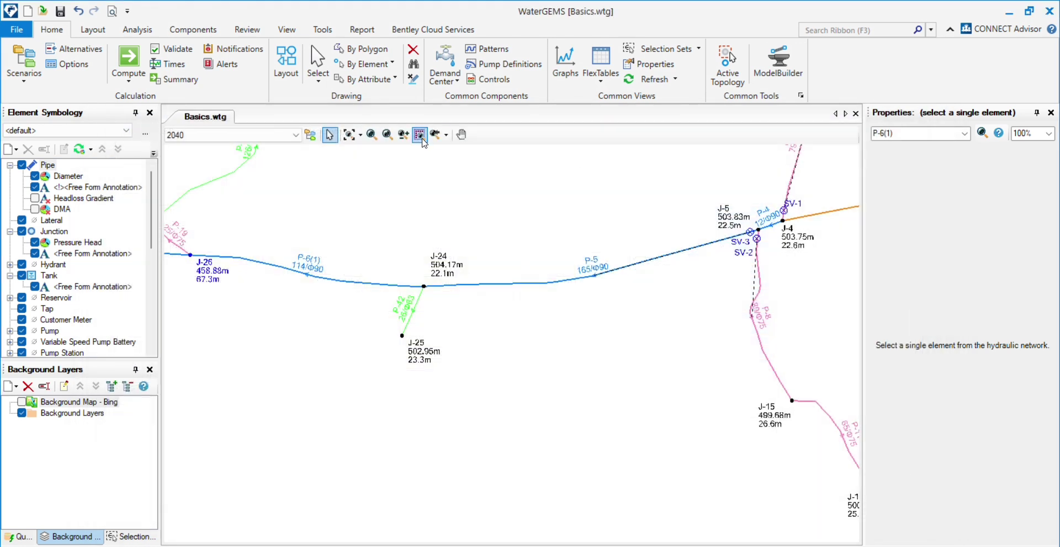
- Review the Pipe FlexTable diameters in scenario 2055, then return to scenario 2040
{"action": "left_click", "coordinate": [294, 135]}
{"action": "left_click", "coordinate": [204, 150]}
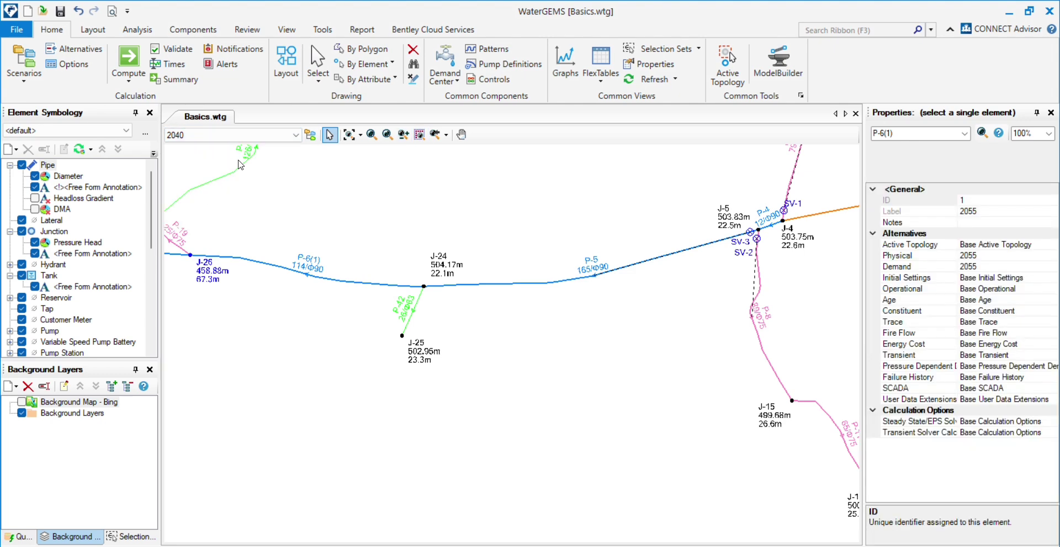
{"action": "left_click", "coordinate": [600, 78]}
{"action": "left_click", "coordinate": [612, 153]}
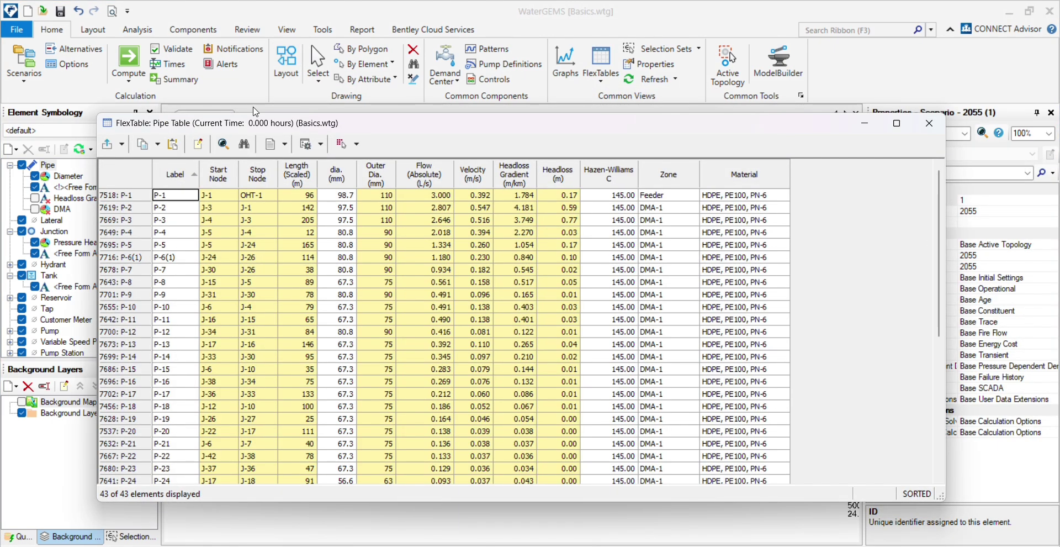
{"action": "left_click_drag", "start_coordinate": [346, 198], "coordinate": [354, 265]}
{"action": "key", "text": "ctrl+shift+Down"}
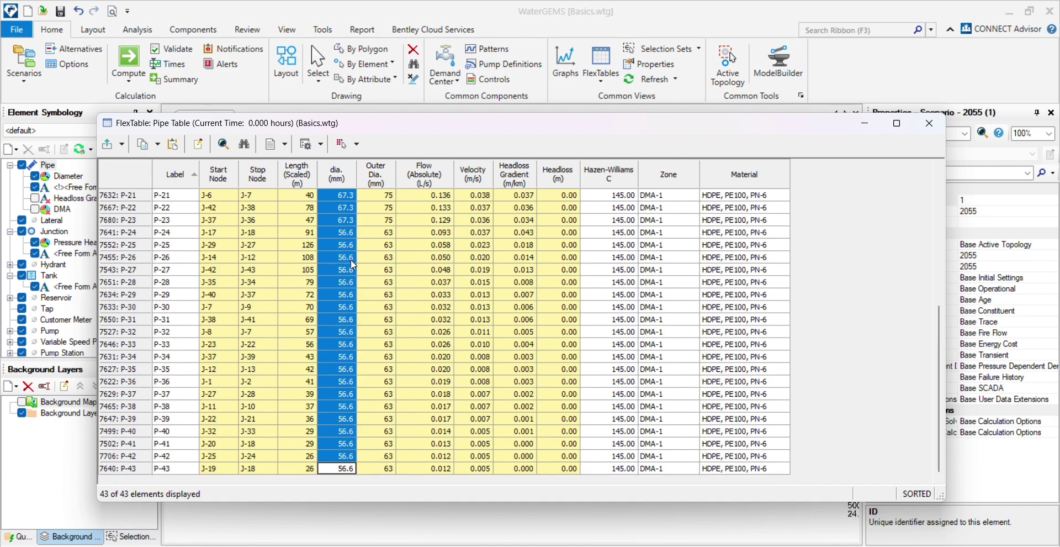
{"action": "left_click", "coordinate": [930, 123]}
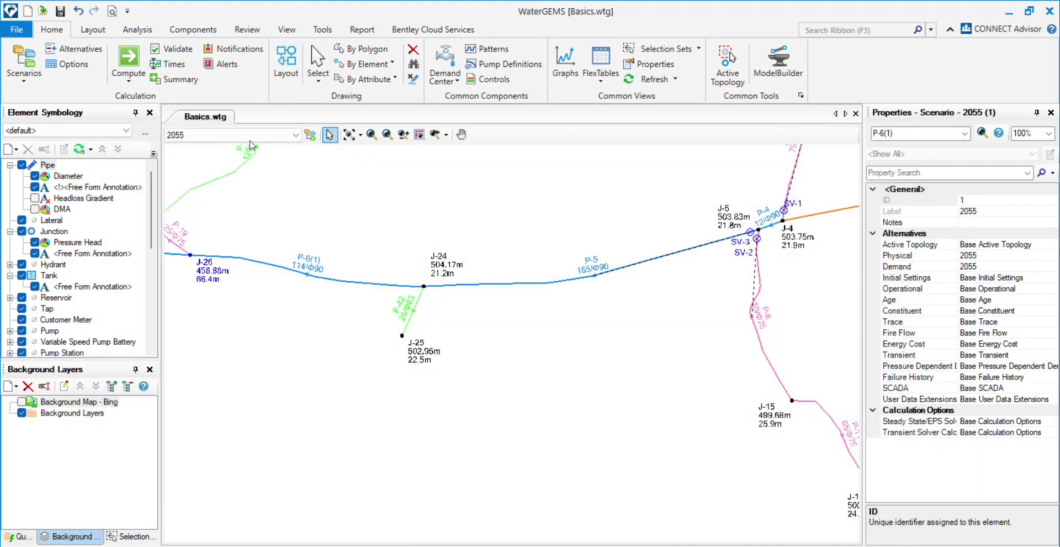
{"action": "left_click", "coordinate": [248, 135]}
{"action": "left_click", "coordinate": [224, 165]}
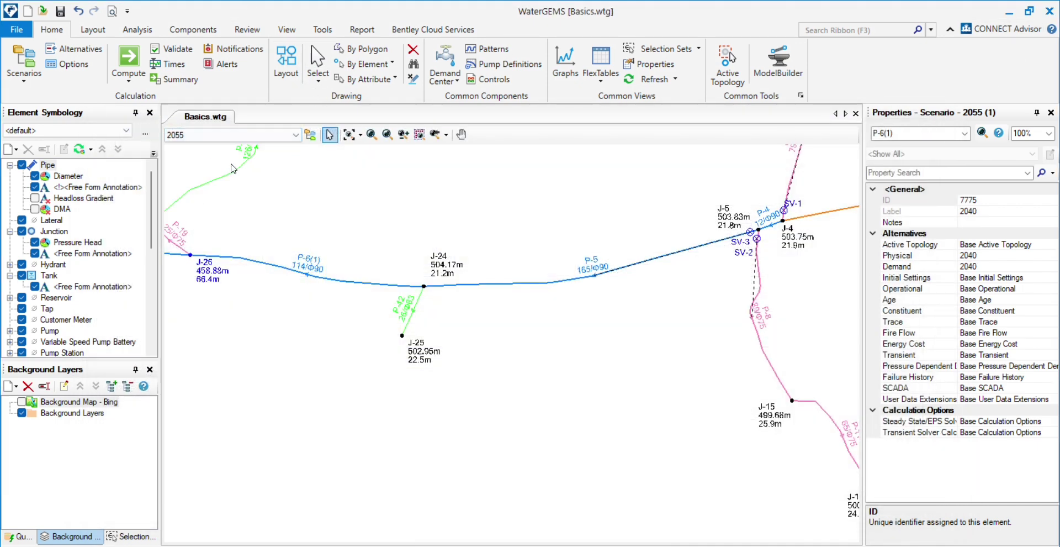
- Global-edit every pipe's Hazen-Williams C to 145 in the Pipe FlexTable
{"action": "left_click", "coordinate": [617, 77]}
{"action": "left_click", "coordinate": [613, 123]}
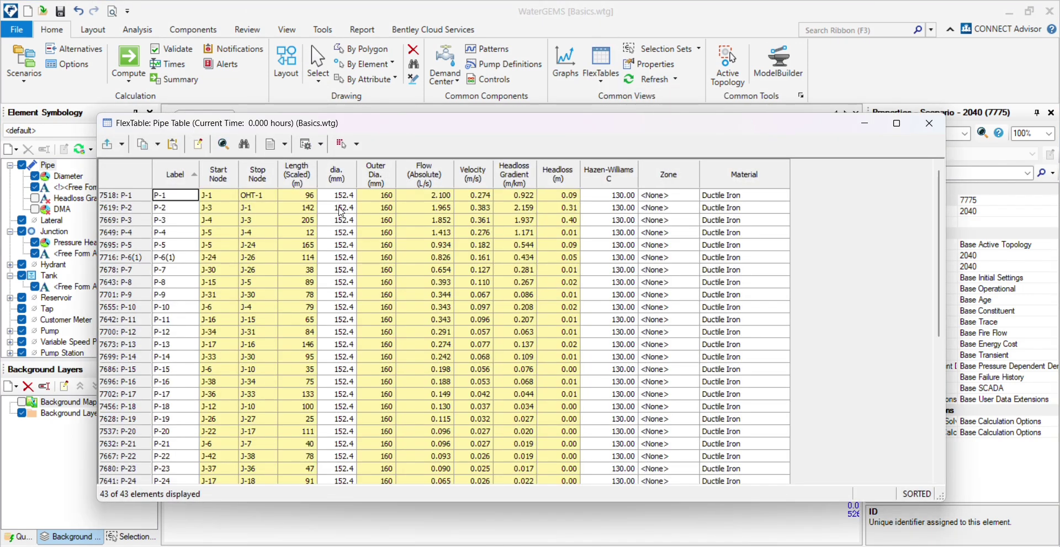
{"action": "left_click", "coordinate": [333, 196]}
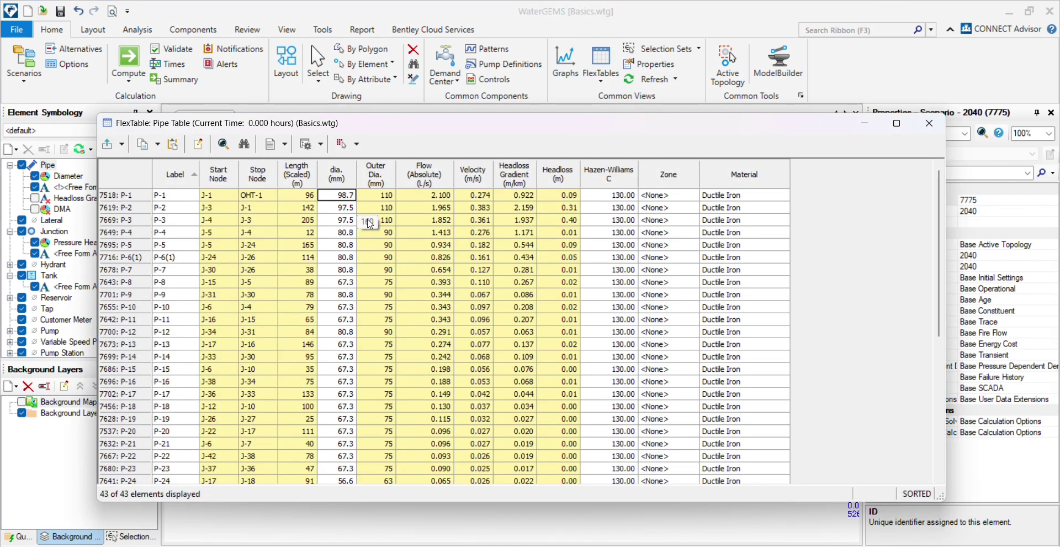
{"action": "scroll", "coordinate": [361, 290], "scroll_direction": "down", "scroll_amount": 5}
{"action": "scroll", "coordinate": [348, 301], "scroll_direction": "up", "scroll_amount": 5}
{"action": "right_click", "coordinate": [611, 196]}
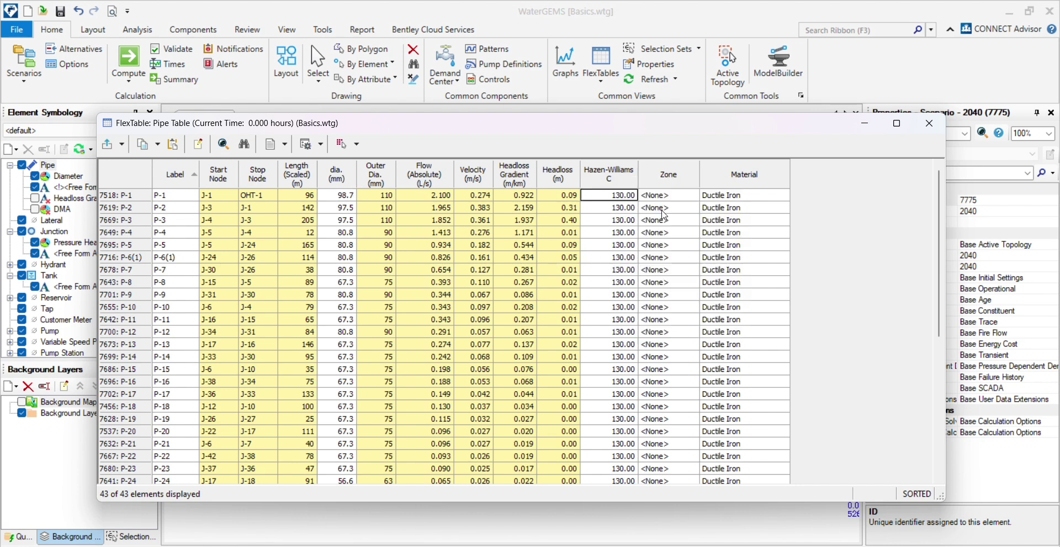
{"action": "left_click", "coordinate": [657, 213]}
{"action": "type", "text": "145"}
{"action": "key", "text": "Return"}
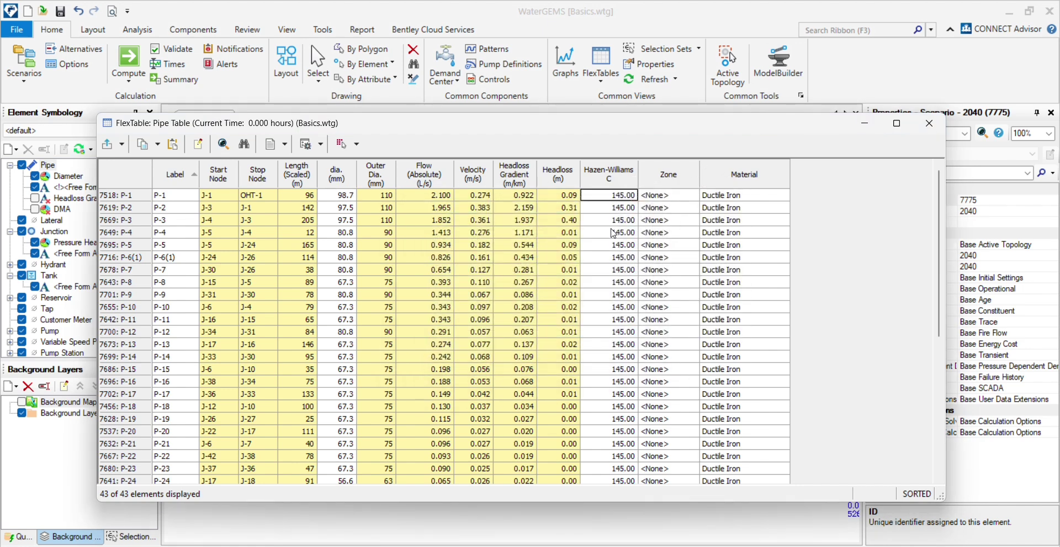
- Global-edit the Material column so all pipes are HDPE
{"action": "right_click", "coordinate": [752, 194]}
{"action": "left_click", "coordinate": [776, 179]}
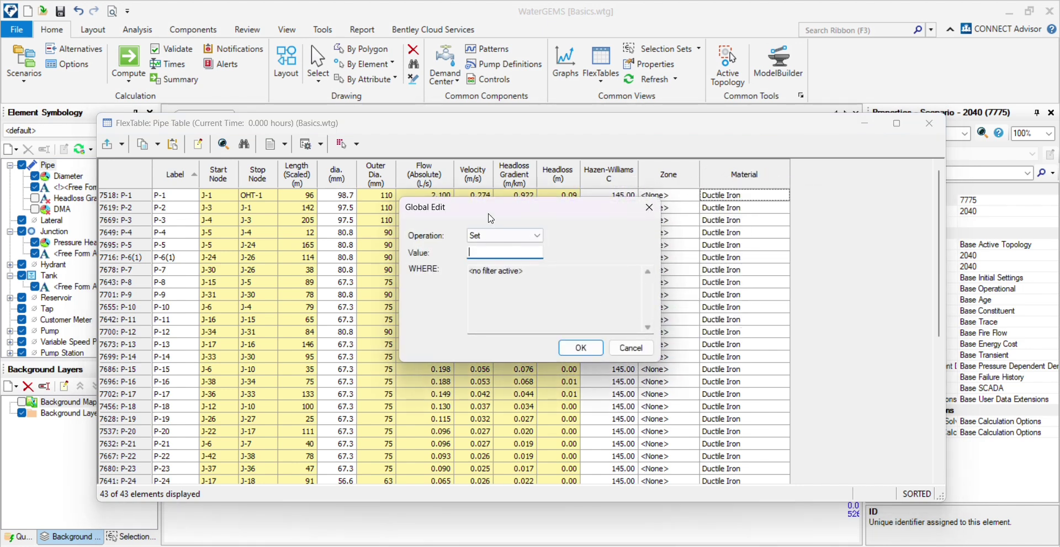
{"action": "left_click_drag", "start_coordinate": [491, 218], "coordinate": [505, 240]}
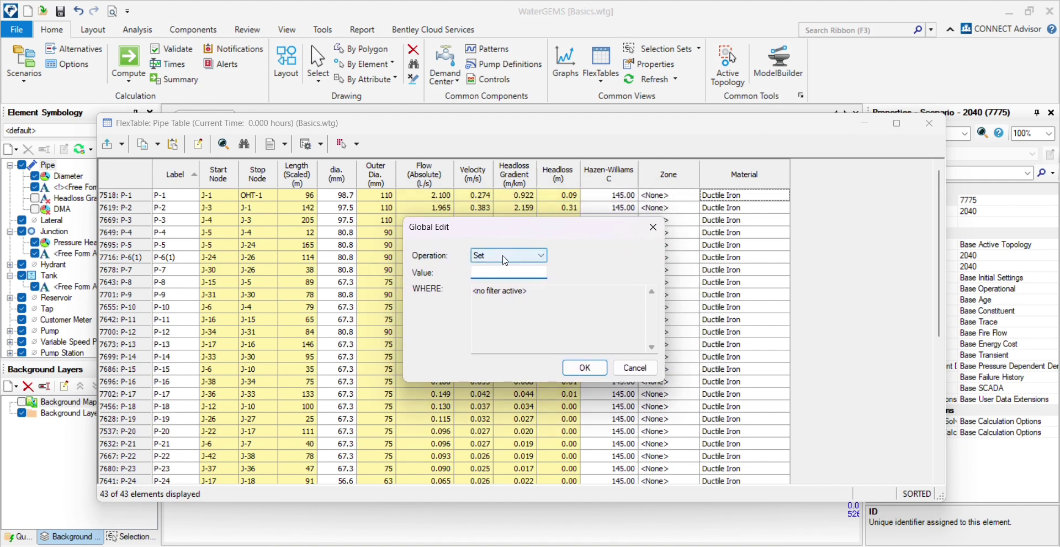
{"action": "type", "text": "HDPE"}
{"action": "left_click", "coordinate": [584, 367]}
- Under scenario 2055, copy all 43 junction elevations from the Junction FlexTable
{"action": "left_click", "coordinate": [930, 123]}
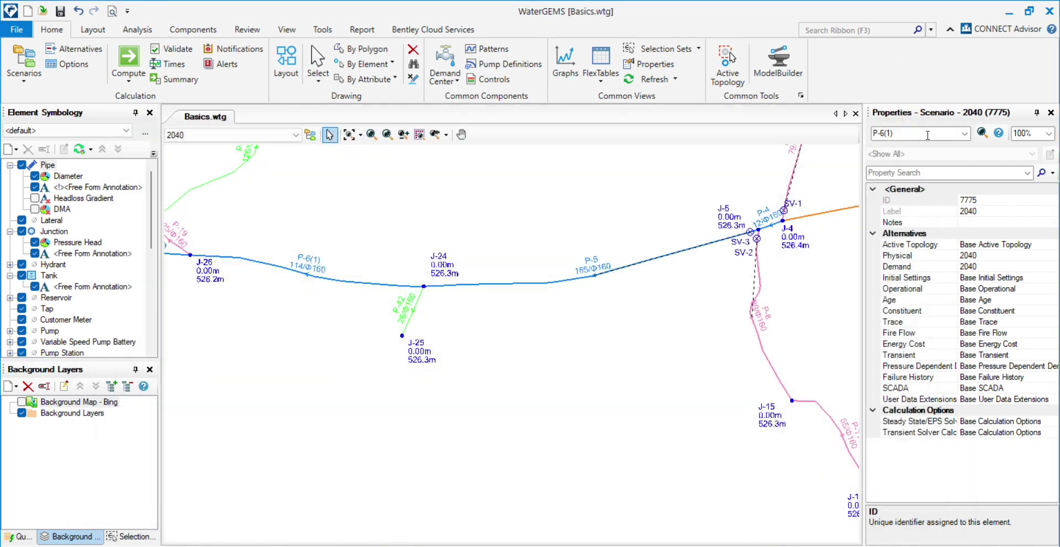
{"action": "scroll", "coordinate": [409, 291], "scroll_direction": "up", "scroll_amount": 5}
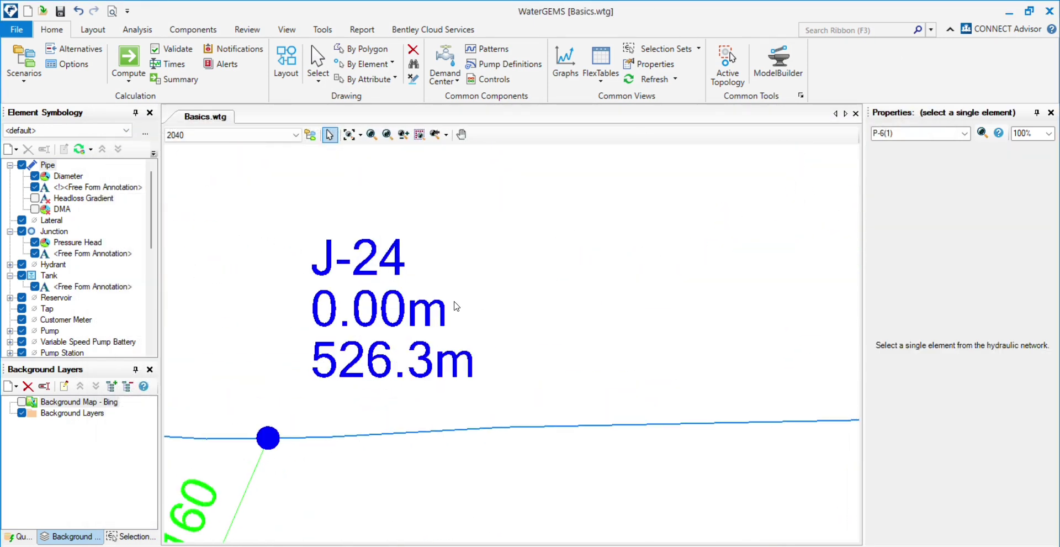
{"action": "scroll", "coordinate": [420, 321], "scroll_direction": "down", "scroll_amount": 2}
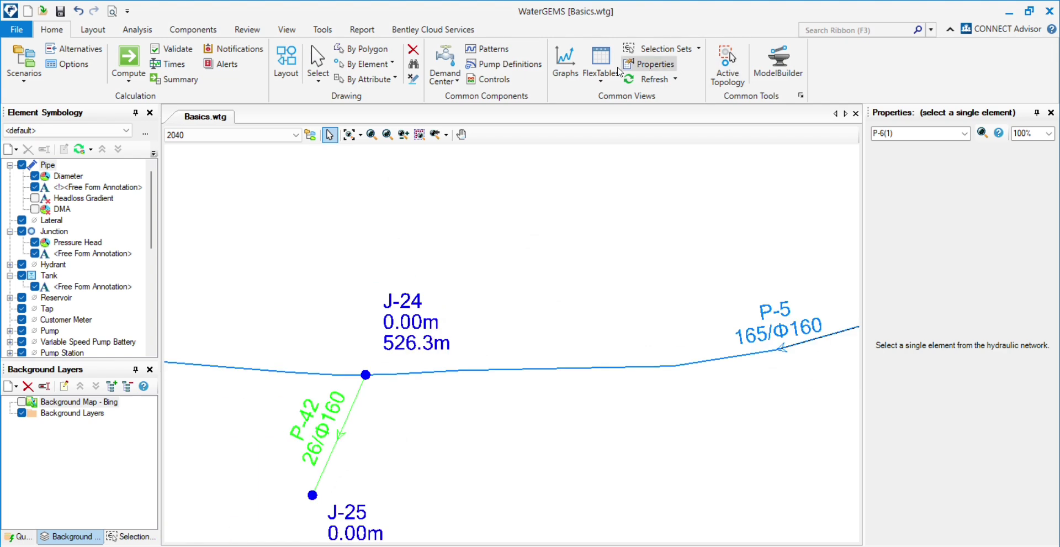
{"action": "left_click", "coordinate": [211, 137]}
{"action": "left_click", "coordinate": [206, 150]}
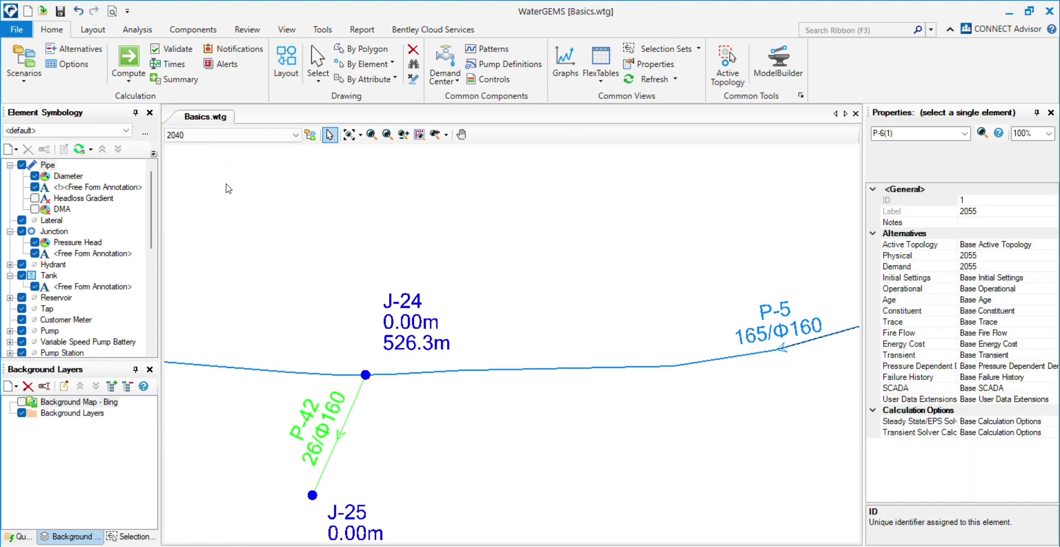
{"action": "left_click", "coordinate": [601, 80]}
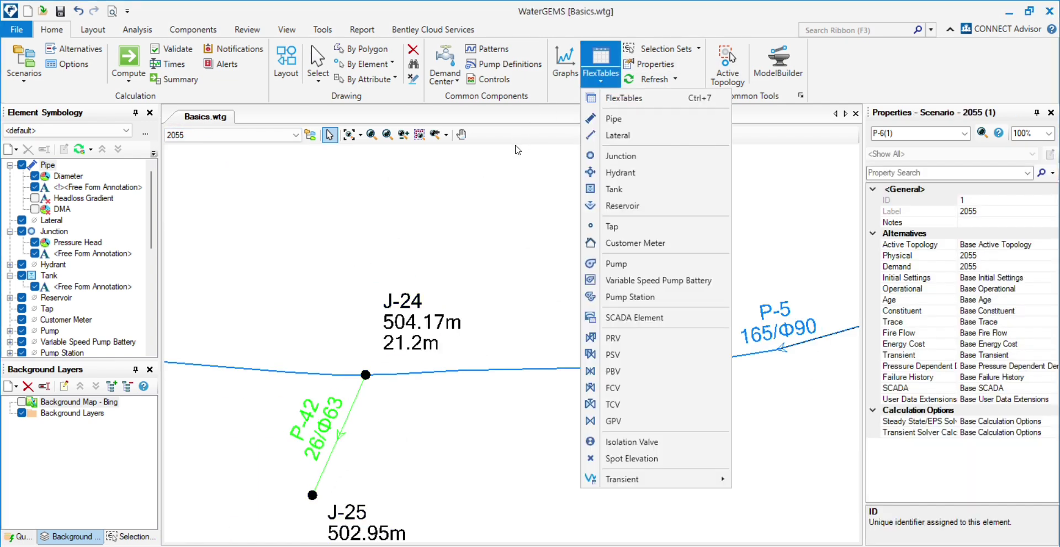
{"action": "left_click", "coordinate": [666, 158]}
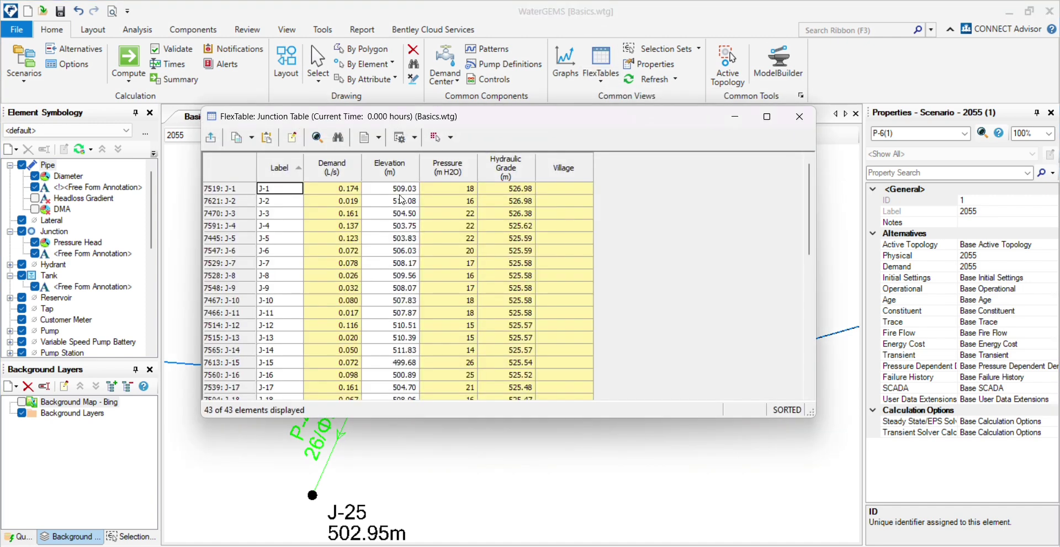
{"action": "left_click_drag", "start_coordinate": [400, 194], "coordinate": [408, 251]}
{"action": "key", "text": "ctrl+shift+Down"}
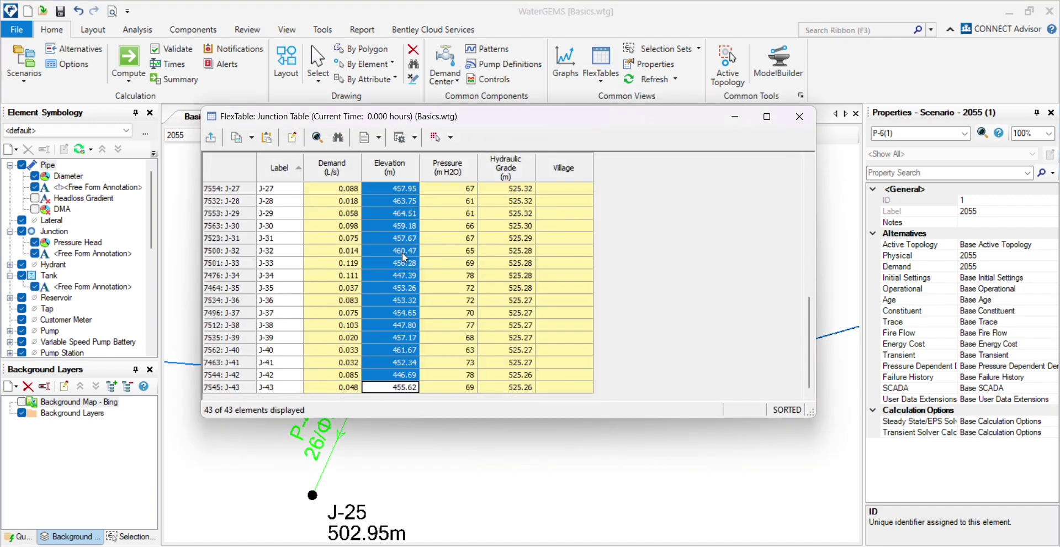
{"action": "left_click", "coordinate": [799, 116]}
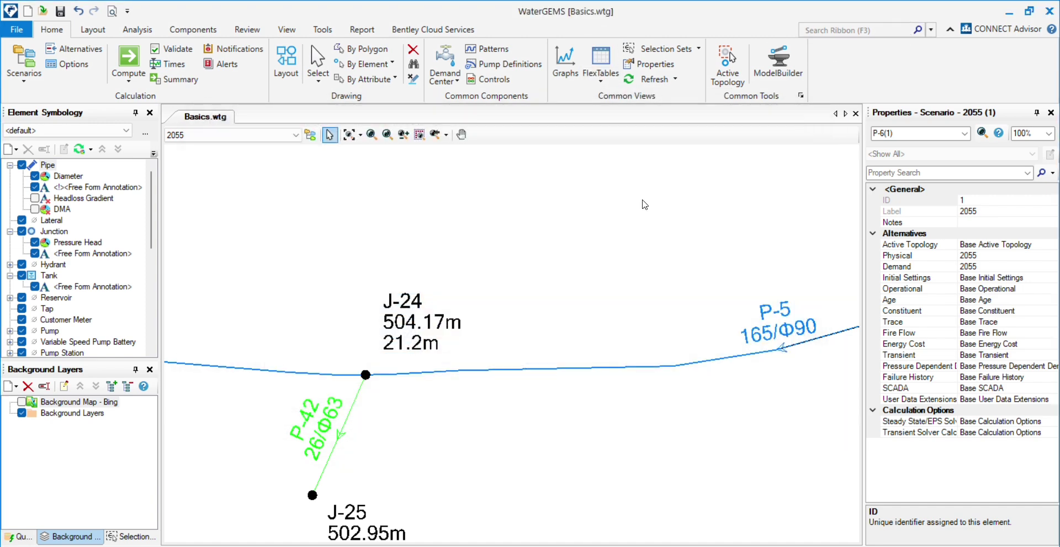
- Switch to scenario 2040 and paste those elevations into its Junction FlexTable starting at J-1
{"action": "scroll", "coordinate": [473, 179], "scroll_direction": "down", "scroll_amount": 4}
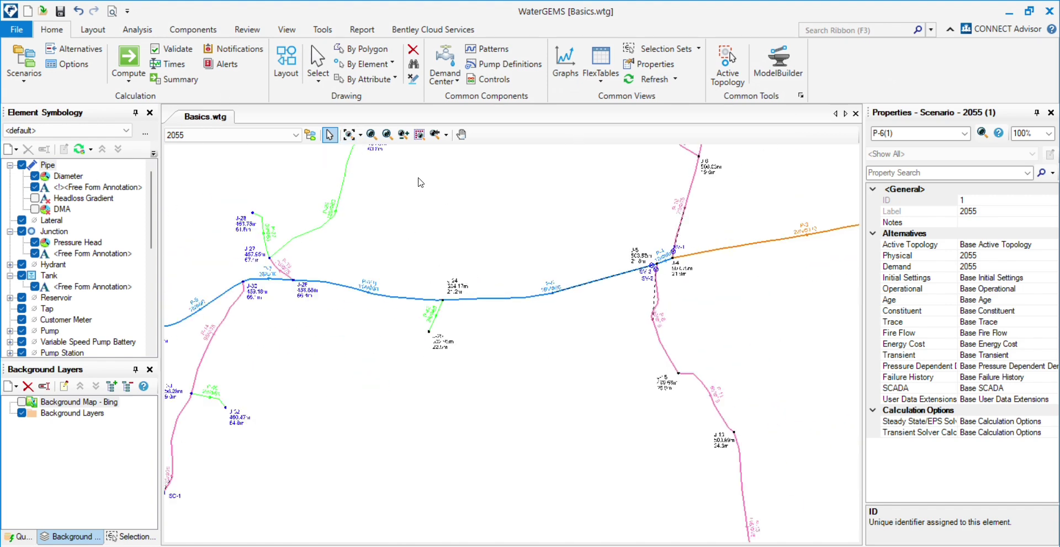
{"action": "left_click", "coordinate": [295, 135]}
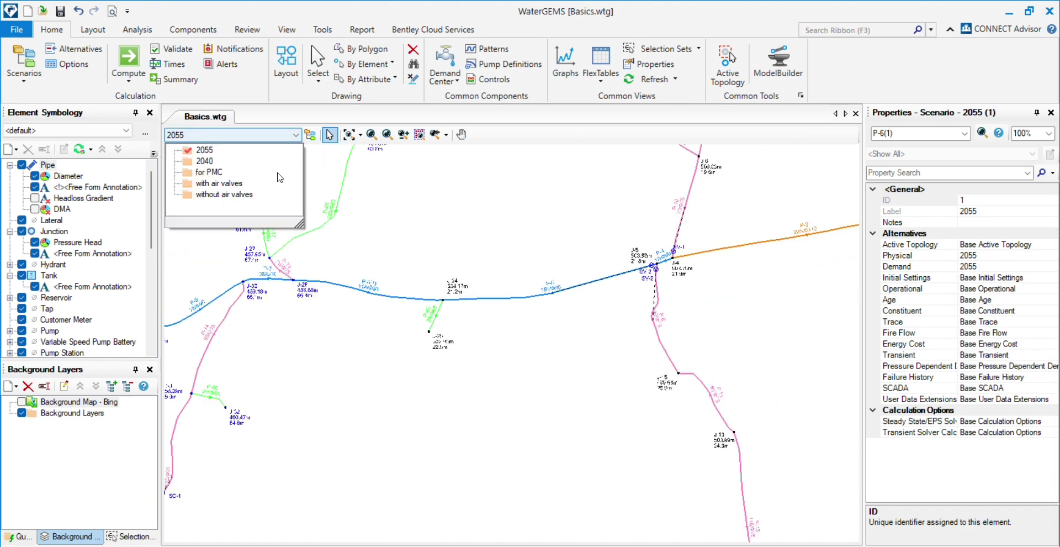
{"action": "left_click", "coordinate": [205, 161]}
{"action": "left_click", "coordinate": [600, 76]}
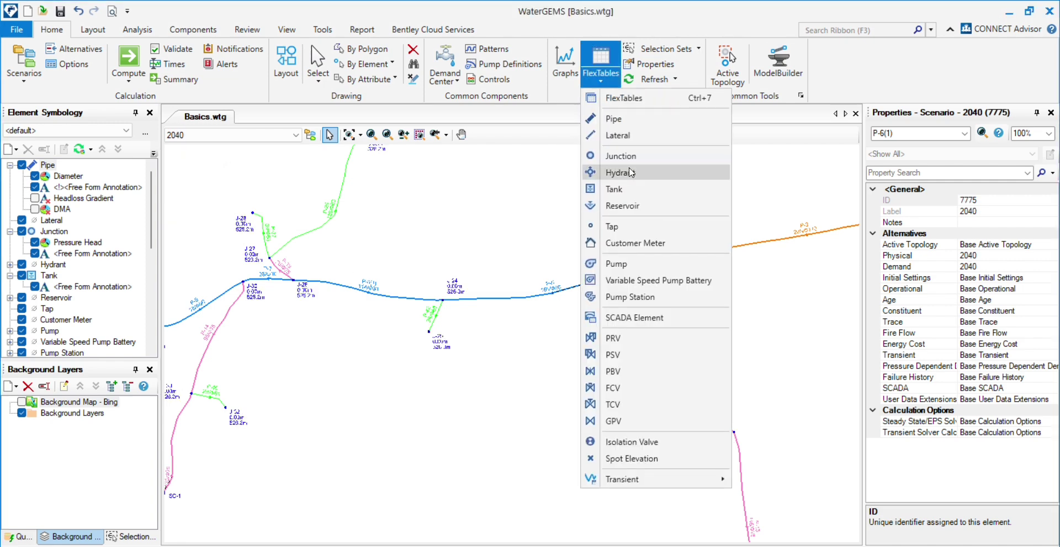
{"action": "left_click", "coordinate": [621, 156]}
{"action": "left_click", "coordinate": [407, 189]}
{"action": "key", "text": "ctrl+v"}
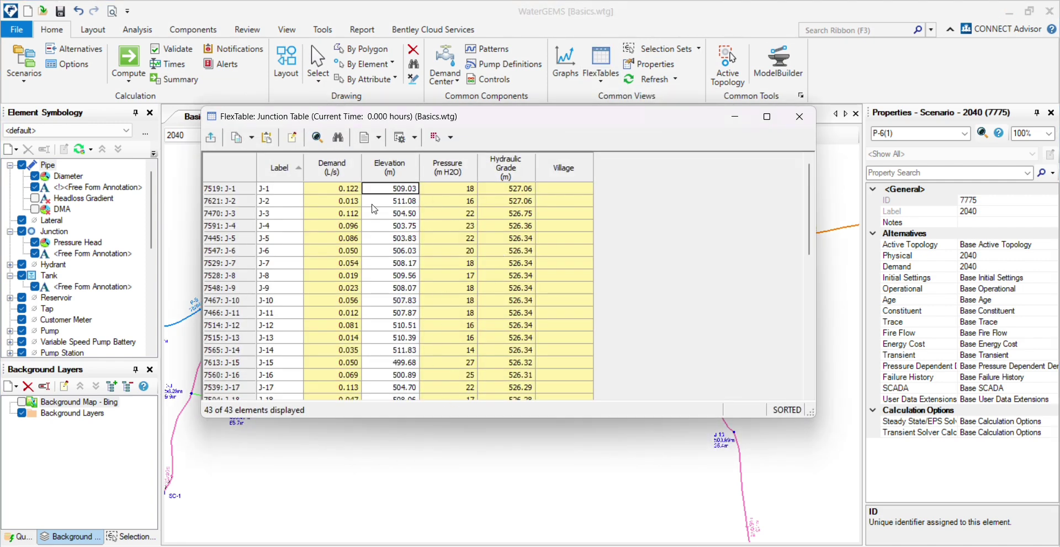
{"action": "left_click", "coordinate": [799, 117]}
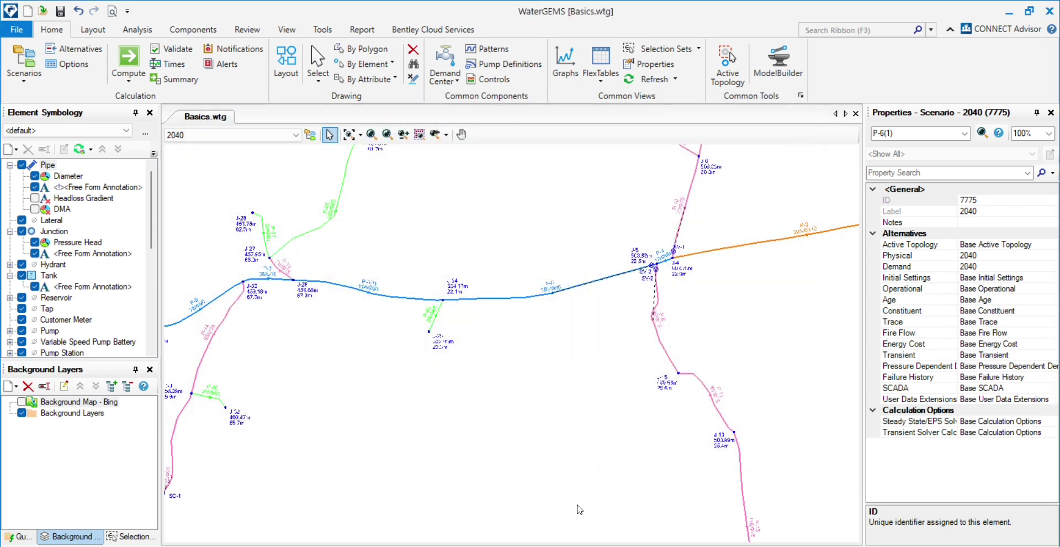
{"action": "scroll", "coordinate": [448, 275], "scroll_direction": "up", "scroll_amount": 5}
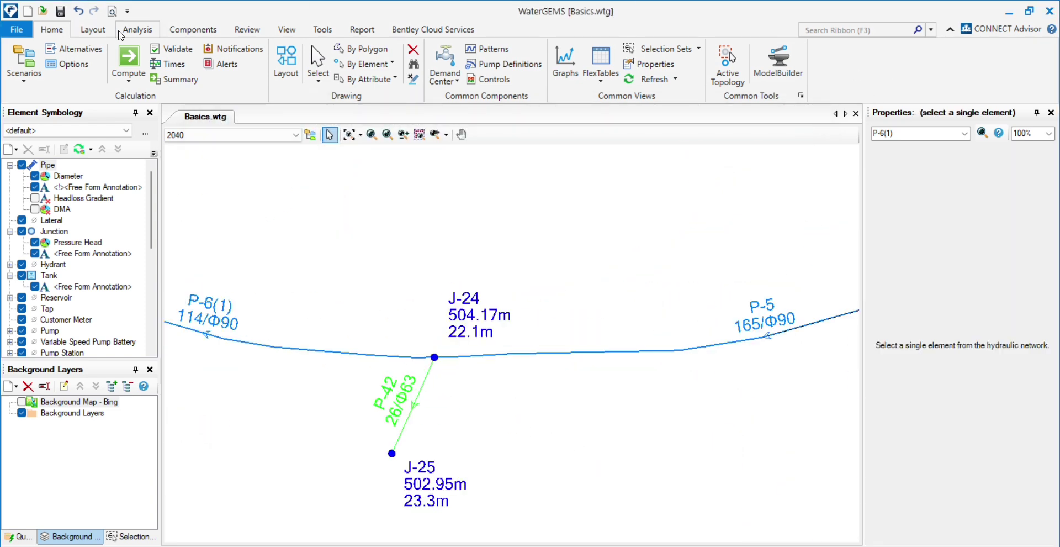
{"action": "left_click", "coordinate": [171, 49]}
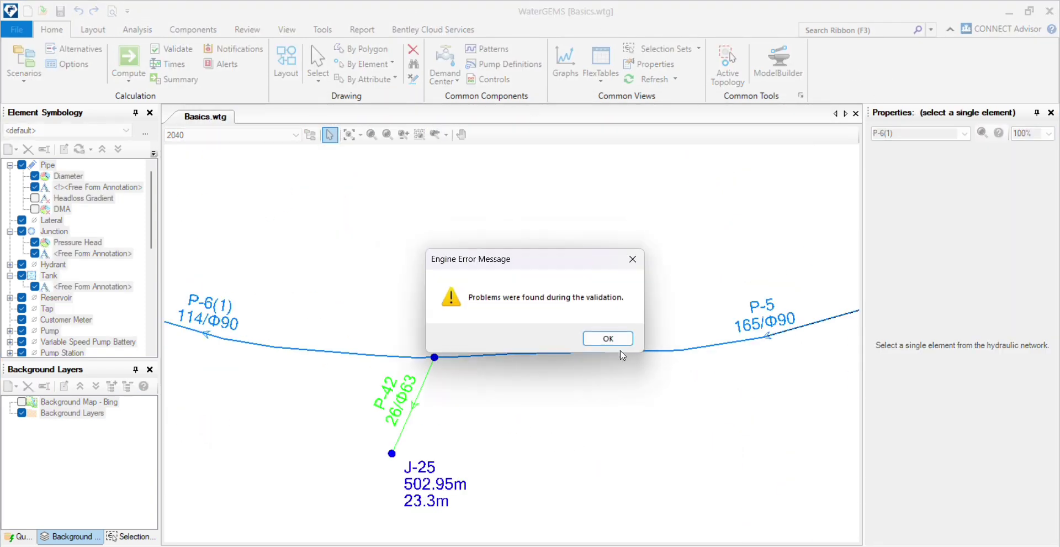
{"action": "left_click", "coordinate": [608, 339]}
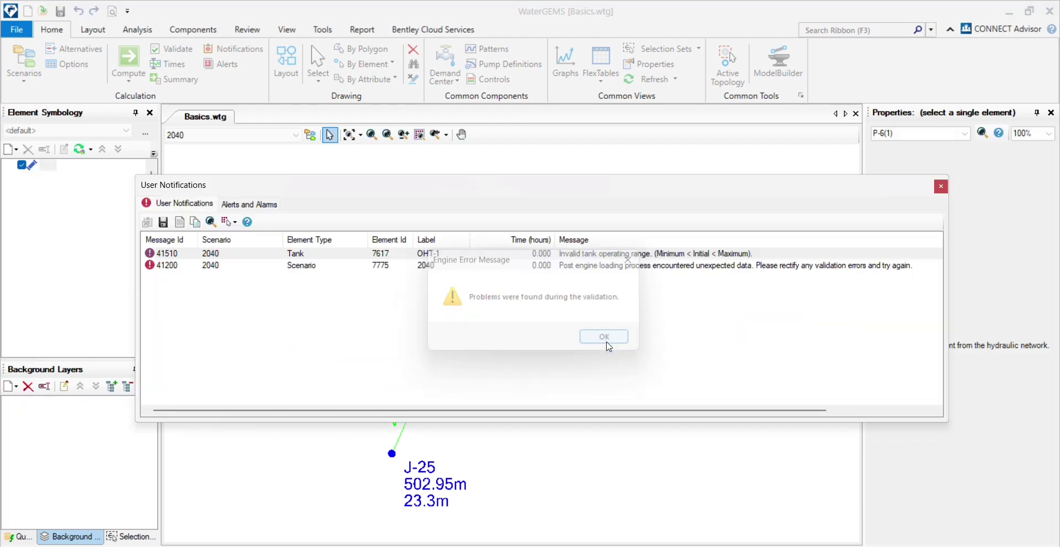
{"action": "left_click", "coordinate": [941, 186]}
{"action": "scroll", "coordinate": [377, 311], "scroll_direction": "down", "scroll_amount": 5}
{"action": "scroll", "coordinate": [598, 312], "scroll_direction": "up", "scroll_amount": 10}
{"action": "scroll", "coordinate": [541, 404], "scroll_direction": "down", "scroll_amount": 2}
{"action": "scroll", "coordinate": [476, 359], "scroll_direction": "up", "scroll_amount": 2}
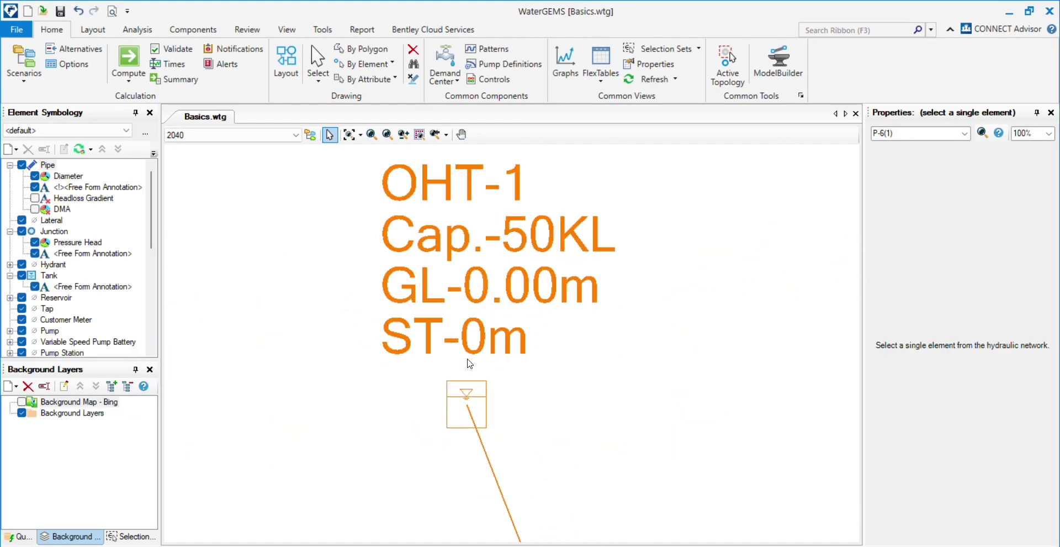
- Check tank OHT-1's settings in scenario 2055, then return to scenario 2040
{"action": "left_click", "coordinate": [210, 135]}
{"action": "left_click", "coordinate": [205, 147]}
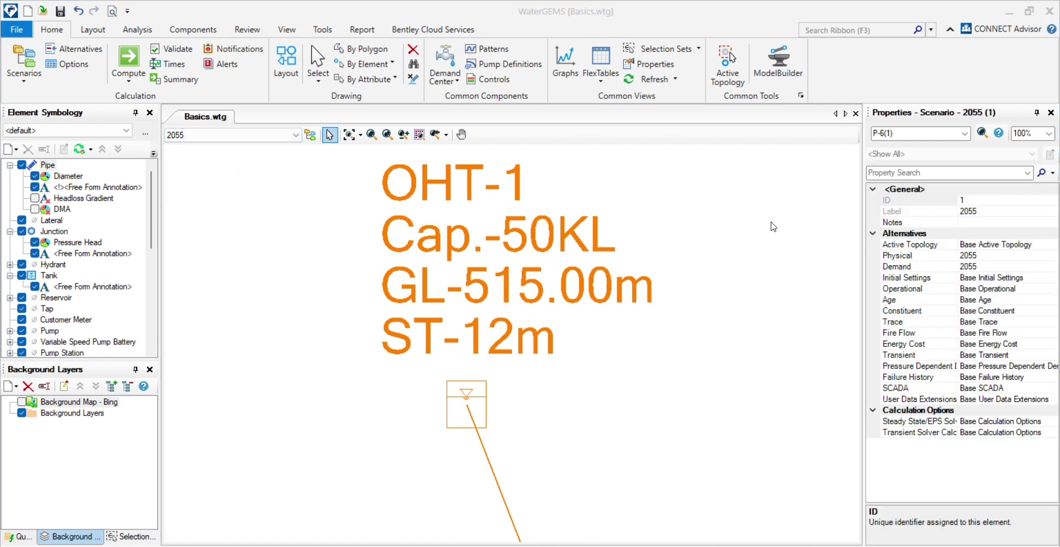
{"action": "left_click", "coordinate": [467, 398]}
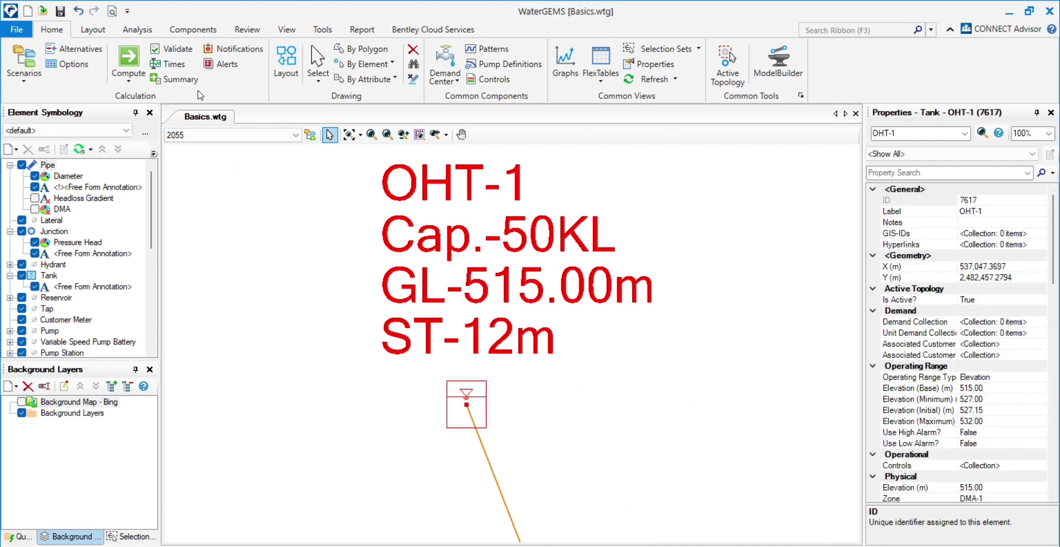
{"action": "left_click", "coordinate": [232, 135]}
{"action": "left_click", "coordinate": [216, 162]}
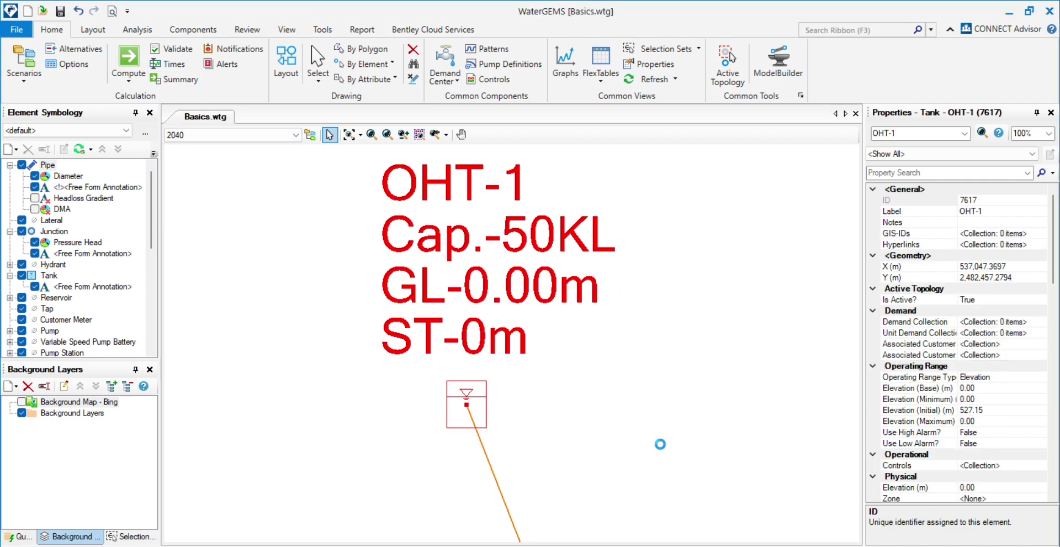
- Set OHT-1's base elevation to 515, minimum to 527 and maximum to 532 m
{"action": "left_click", "coordinate": [988, 386]}
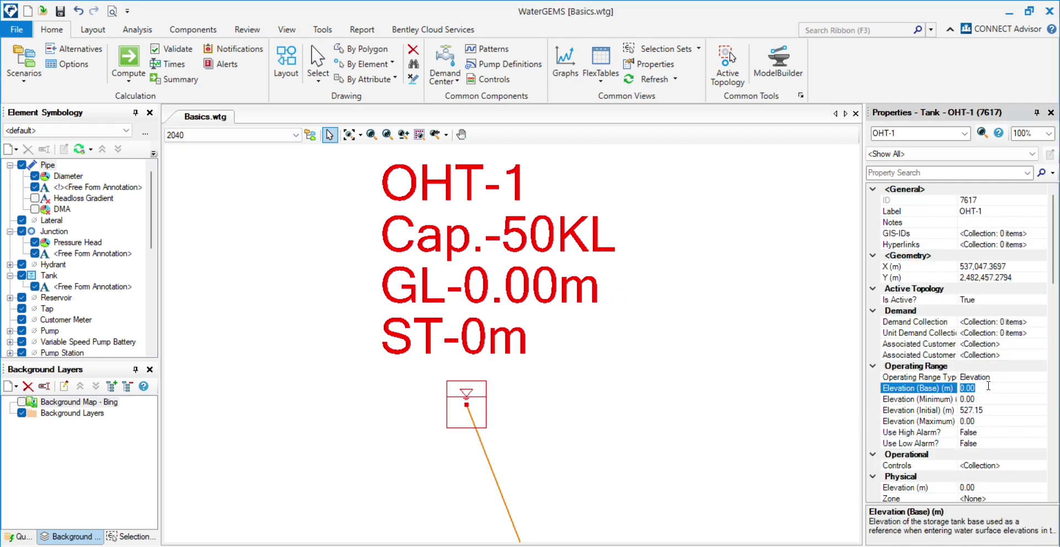
{"action": "type", "text": "515"}
{"action": "key", "text": "Return"}
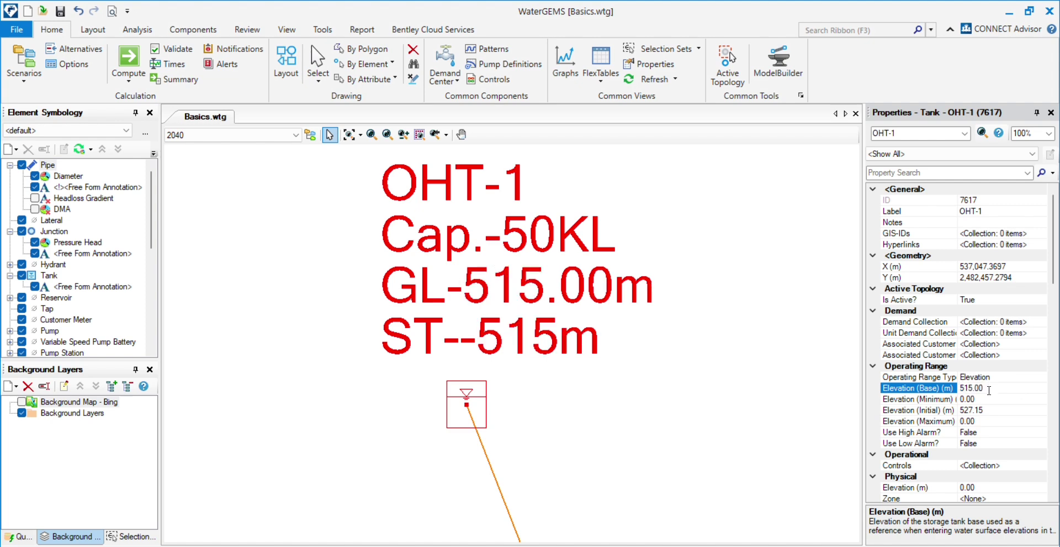
{"action": "left_click", "coordinate": [985, 398]}
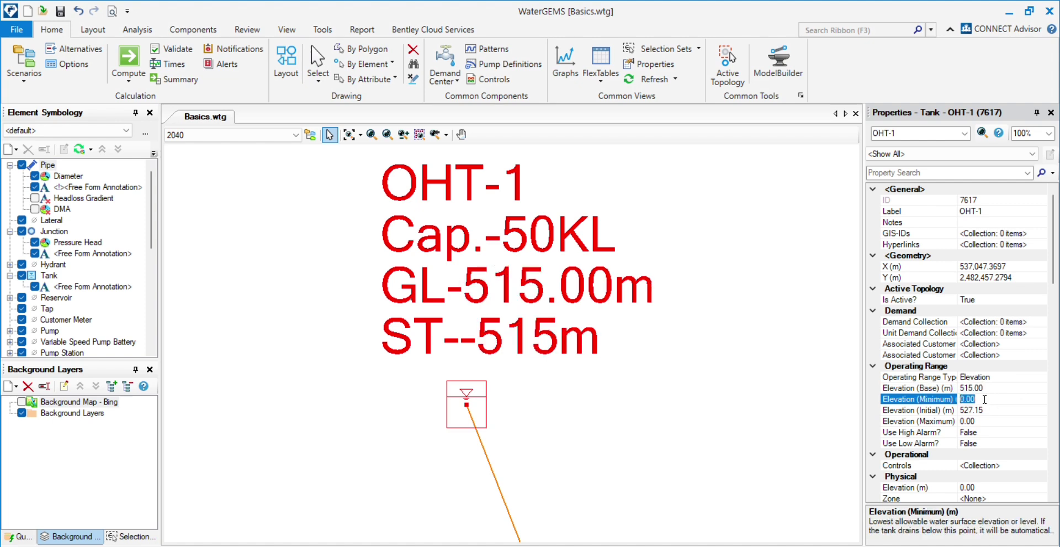
{"action": "type", "text": "527"}
{"action": "left_click", "coordinate": [988, 420]}
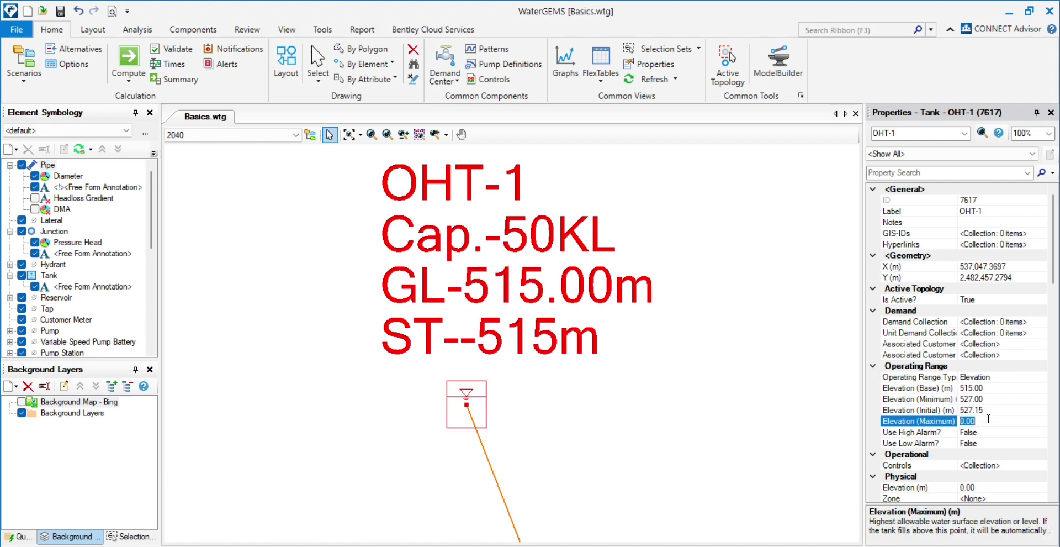
{"action": "type", "text": "532"}
{"action": "left_click", "coordinate": [652, 79]}
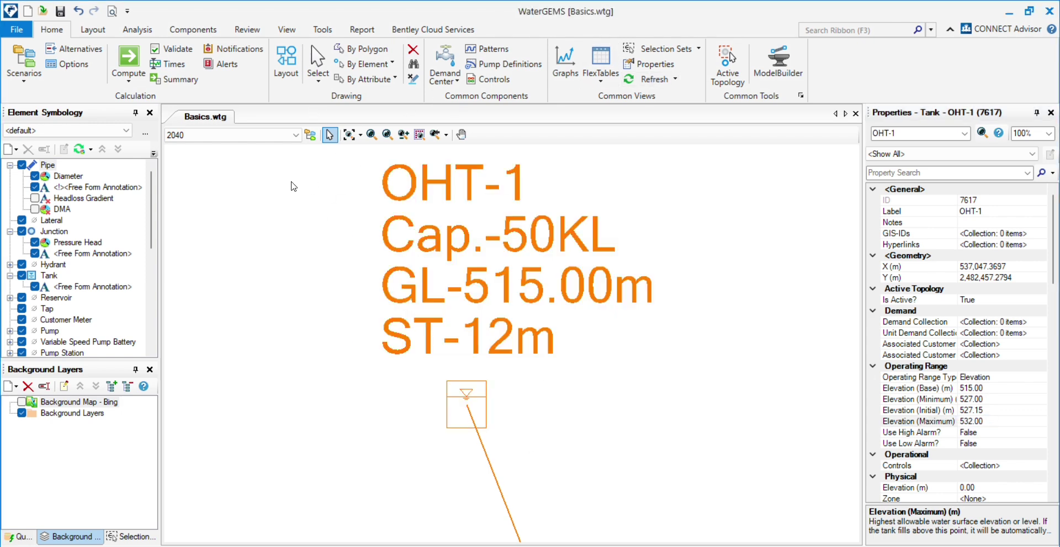
{"action": "scroll", "coordinate": [533, 243], "scroll_direction": "down", "scroll_amount": 5}
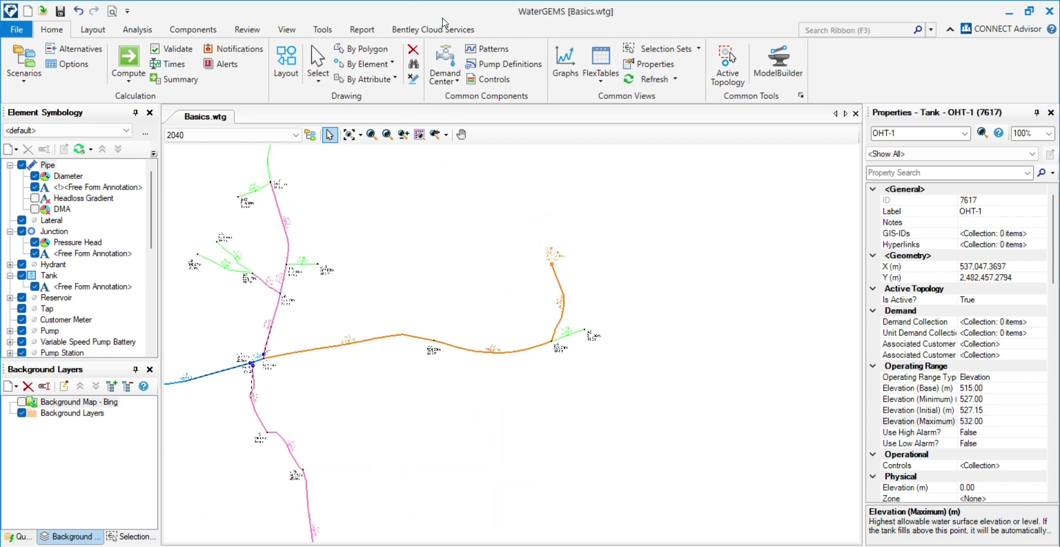
{"action": "scroll", "coordinate": [552, 254], "scroll_direction": "up", "scroll_amount": 5}
{"action": "scroll", "coordinate": [604, 246], "scroll_direction": "down", "scroll_amount": 7}
{"action": "scroll", "coordinate": [603, 246], "scroll_direction": "up", "scroll_amount": 2}
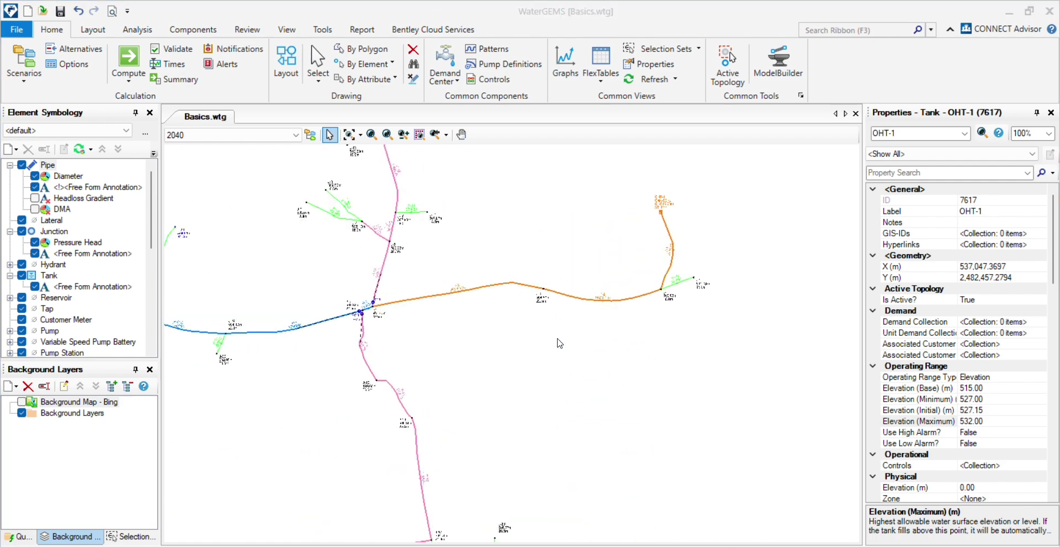
{"action": "left_click", "coordinate": [444, 362]}
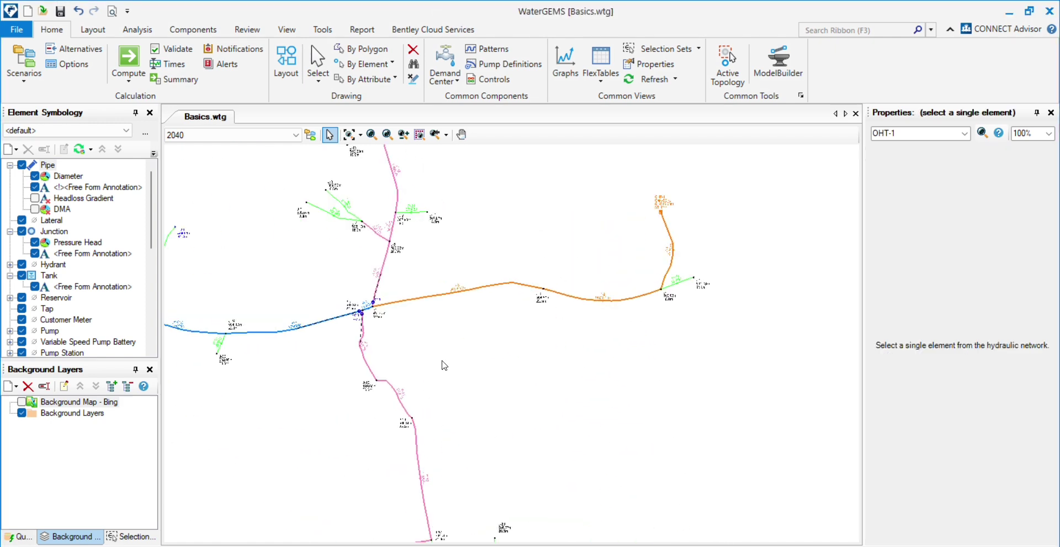
{"action": "left_click", "coordinate": [171, 50]}
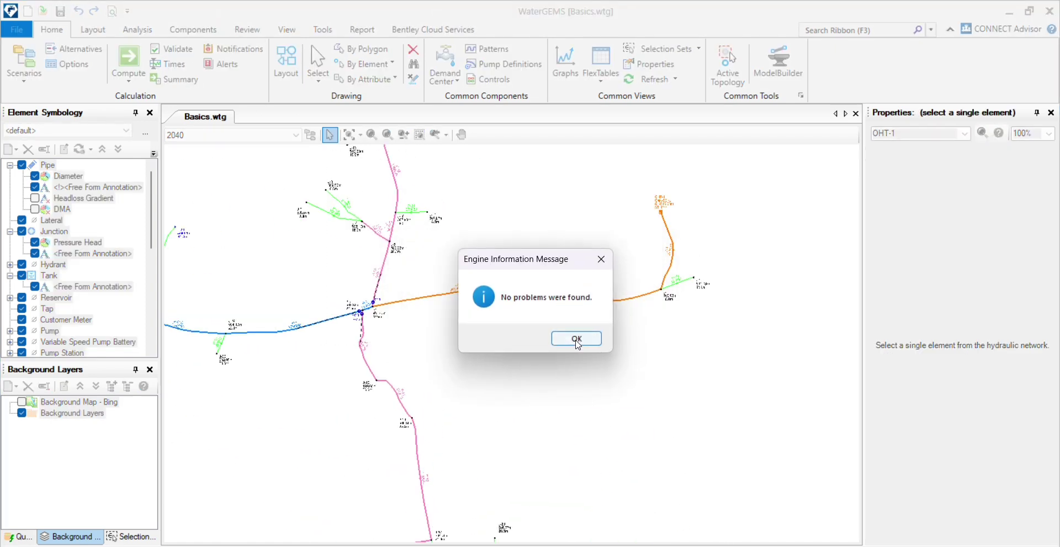
{"action": "left_click", "coordinate": [583, 339]}
{"action": "left_click", "coordinate": [349, 135]}
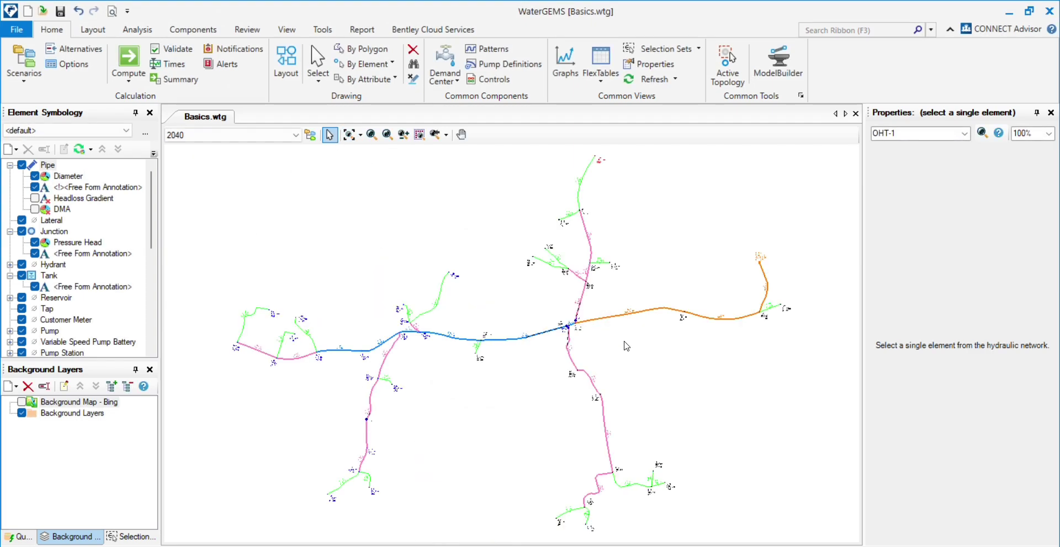
{"action": "scroll", "coordinate": [583, 336], "scroll_direction": "up", "scroll_amount": 3}
{"action": "scroll", "coordinate": [519, 251], "scroll_direction": "down", "scroll_amount": 3}
{"action": "scroll", "coordinate": [522, 301], "scroll_direction": "up", "scroll_amount": 3}
{"action": "scroll", "coordinate": [585, 332], "scroll_direction": "down", "scroll_amount": 2}
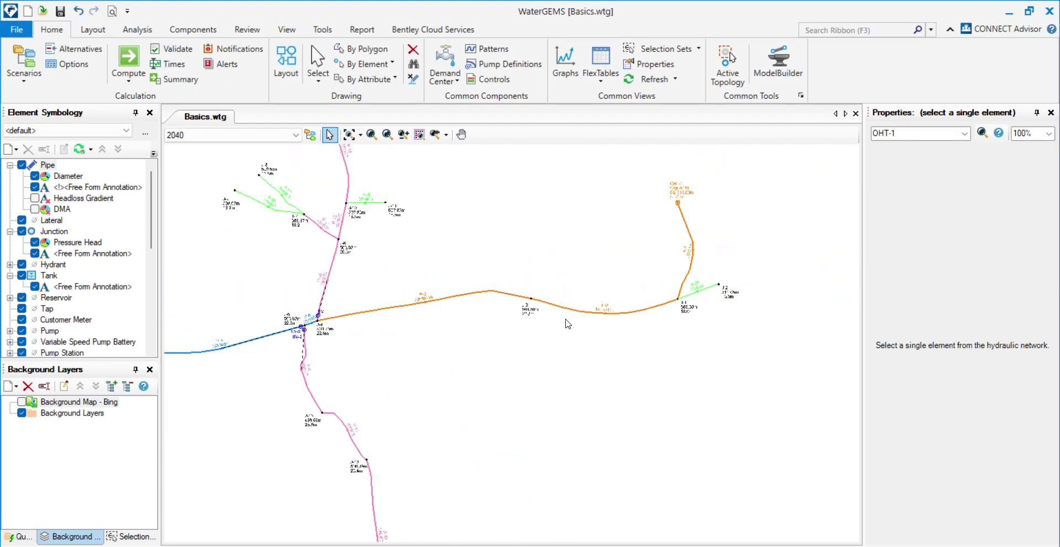
- Set pipe P-2's diameter to 80 mm and pipe P-3's diameter to 80.8 mm
{"action": "left_click_drag", "start_coordinate": [614, 359], "coordinate": [555, 289]}
{"action": "left_click", "coordinate": [994, 457]}
{"action": "left_click", "coordinate": [989, 466]}
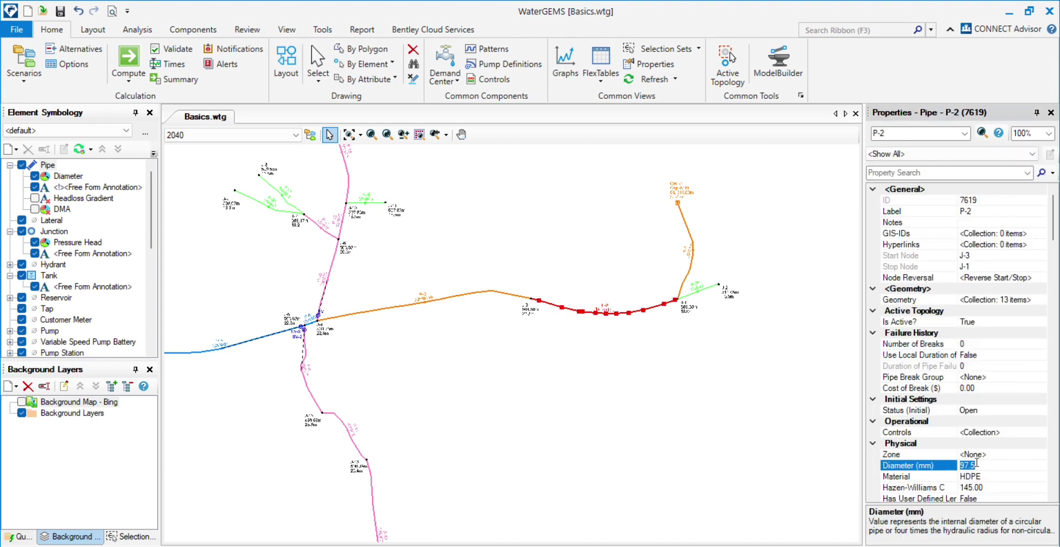
{"action": "type", "text": "80.8"}
{"action": "left_click_drag", "start_coordinate": [425, 347], "coordinate": [394, 255]}
{"action": "left_click", "coordinate": [983, 466]}
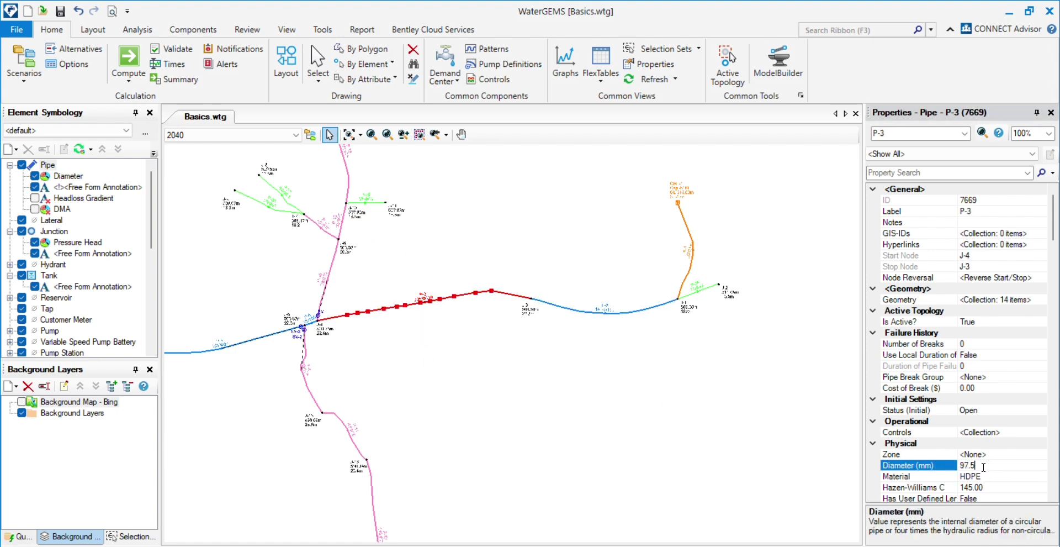
{"action": "double_click", "coordinate": [984, 466]}
{"action": "type", "text": "80.8"}
{"action": "left_click", "coordinate": [708, 412]}
{"action": "left_click", "coordinate": [708, 411]}
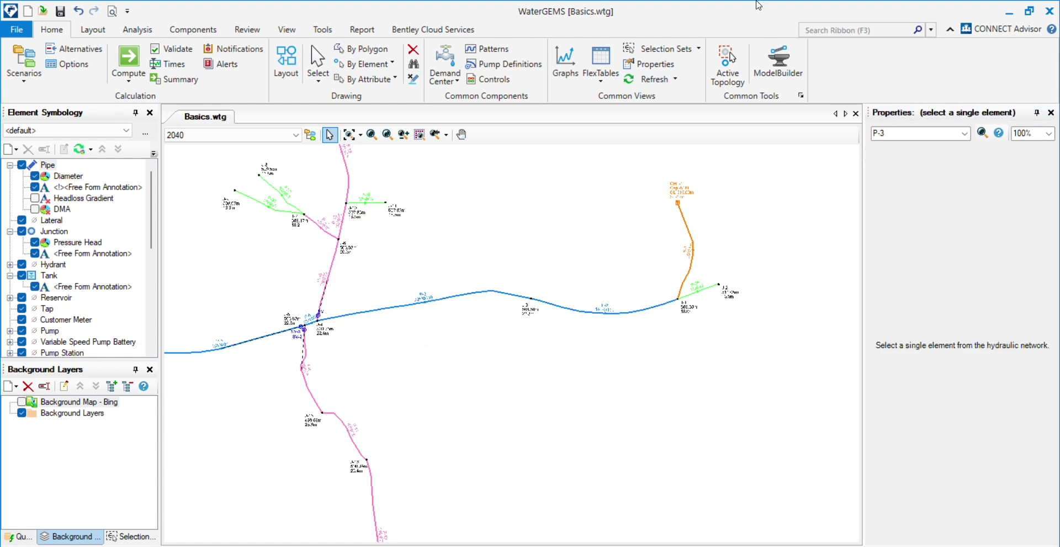
- Compute the 2040 model and close the calculation summary
{"action": "left_click", "coordinate": [128, 61]}
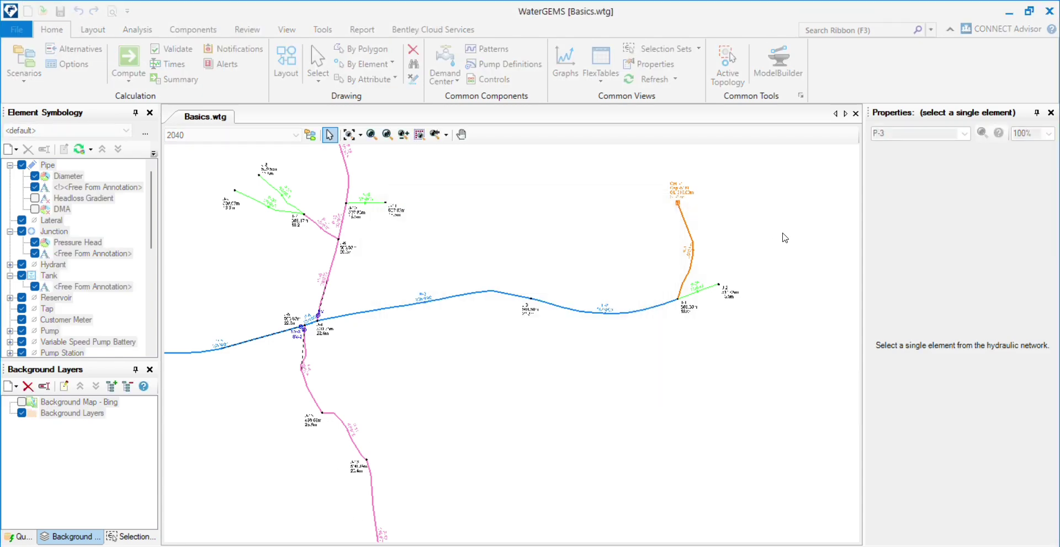
{"action": "left_click", "coordinate": [869, 133]}
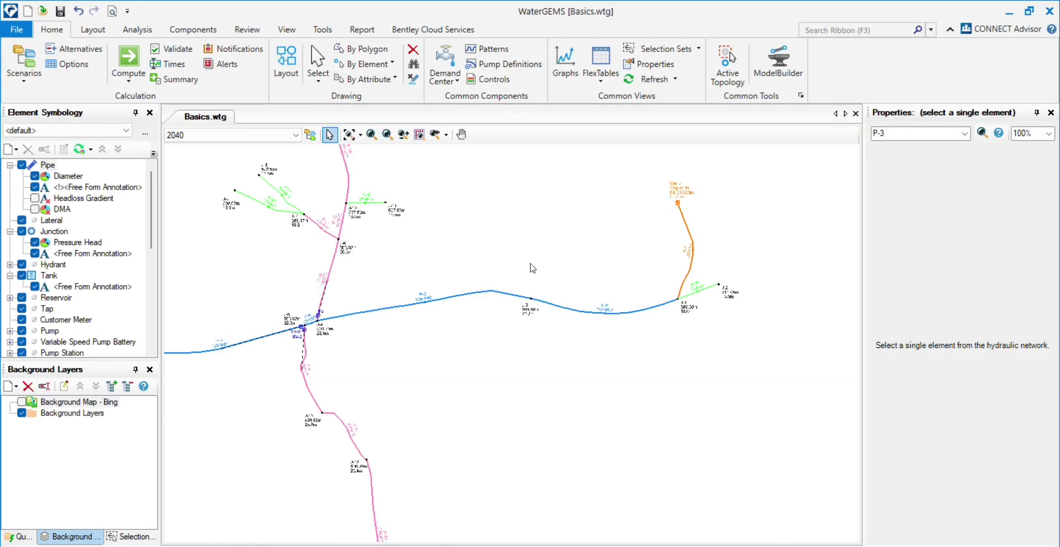
{"action": "scroll", "coordinate": [517, 285], "scroll_direction": "up", "scroll_amount": 5}
{"action": "scroll", "coordinate": [532, 251], "scroll_direction": "down", "scroll_amount": 5}
{"action": "scroll", "coordinate": [663, 242], "scroll_direction": "up", "scroll_amount": 5}
{"action": "scroll", "coordinate": [759, 239], "scroll_direction": "down", "scroll_amount": 3}
{"action": "scroll", "coordinate": [574, 274], "scroll_direction": "down", "scroll_amount": 3}
{"action": "scroll", "coordinate": [628, 315], "scroll_direction": "up", "scroll_amount": 2}
{"action": "scroll", "coordinate": [654, 326], "scroll_direction": "down", "scroll_amount": 2}
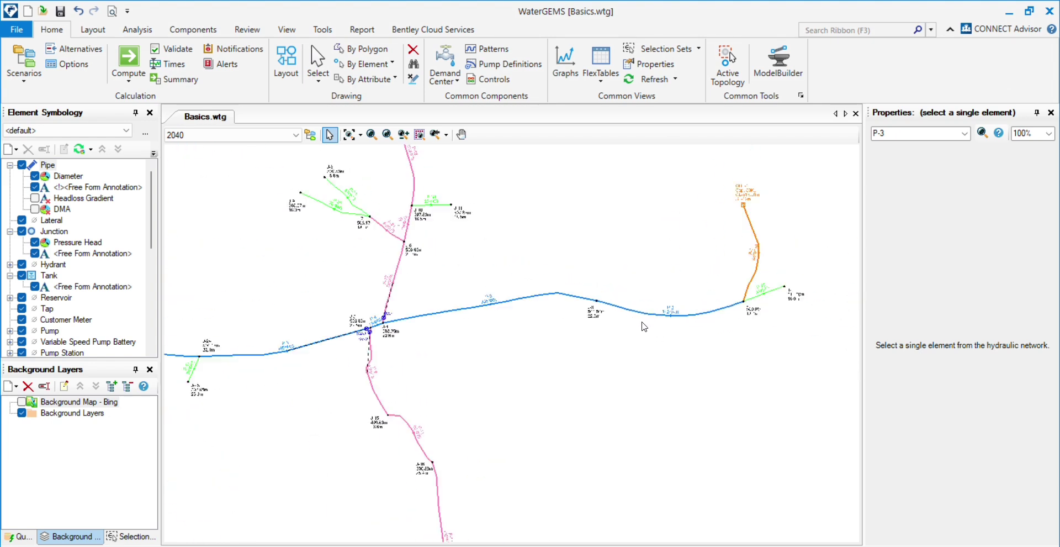
- Make 2055 the active scenario and clear the element selection
{"action": "left_click", "coordinate": [252, 135]}
{"action": "left_click", "coordinate": [208, 158]}
{"action": "left_click", "coordinate": [648, 410]}
- Fit the whole Basics.wtg network in view with Zoom Extents
{"action": "scroll", "coordinate": [648, 387], "scroll_direction": "up", "scroll_amount": 5}
{"action": "scroll", "coordinate": [739, 294], "scroll_direction": "down", "scroll_amount": 2}
{"action": "scroll", "coordinate": [740, 334], "scroll_direction": "up", "scroll_amount": 1}
{"action": "scroll", "coordinate": [749, 337], "scroll_direction": "down", "scroll_amount": 3}
{"action": "scroll", "coordinate": [691, 309], "scroll_direction": "up", "scroll_amount": 1}
{"action": "scroll", "coordinate": [637, 395], "scroll_direction": "down", "scroll_amount": 1}
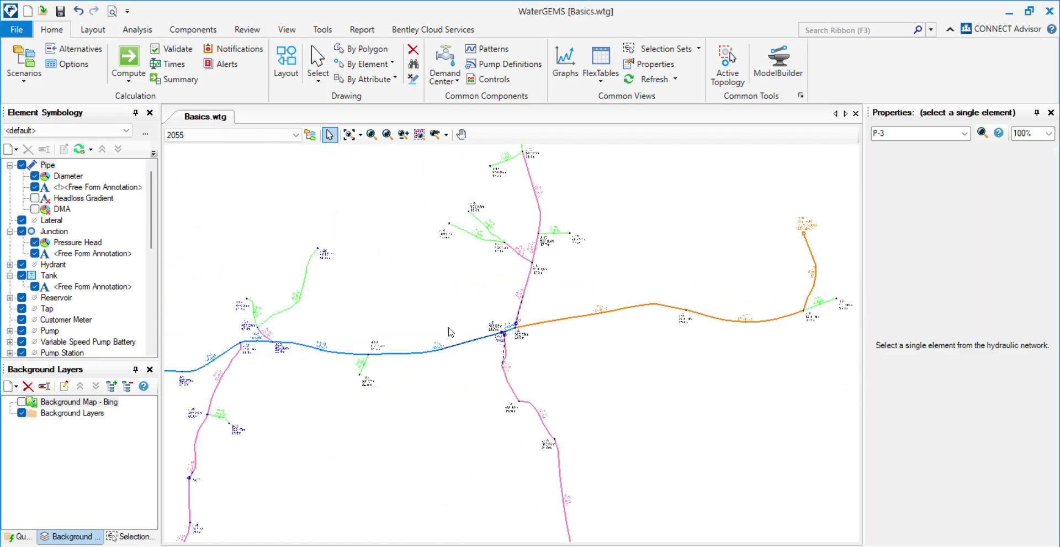
{"action": "scroll", "coordinate": [445, 309], "scroll_direction": "up", "scroll_amount": 2}
{"action": "scroll", "coordinate": [436, 290], "scroll_direction": "down", "scroll_amount": 3}
{"action": "scroll", "coordinate": [370, 310], "scroll_direction": "up", "scroll_amount": 2}
{"action": "scroll", "coordinate": [445, 331], "scroll_direction": "up", "scroll_amount": 2}
{"action": "scroll", "coordinate": [419, 331], "scroll_direction": "down", "scroll_amount": 3}
{"action": "scroll", "coordinate": [547, 343], "scroll_direction": "down", "scroll_amount": 1}
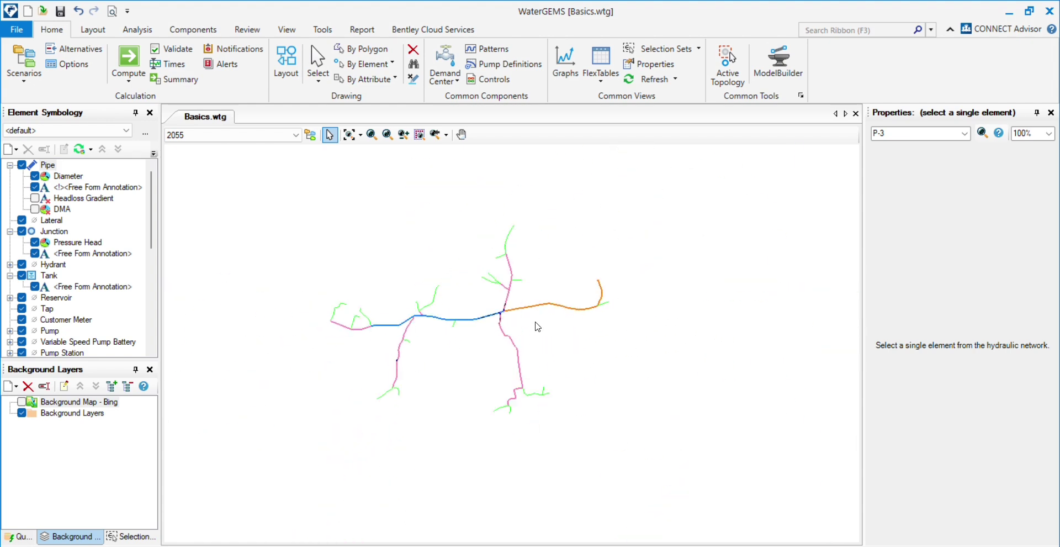
{"action": "left_click", "coordinate": [350, 134]}
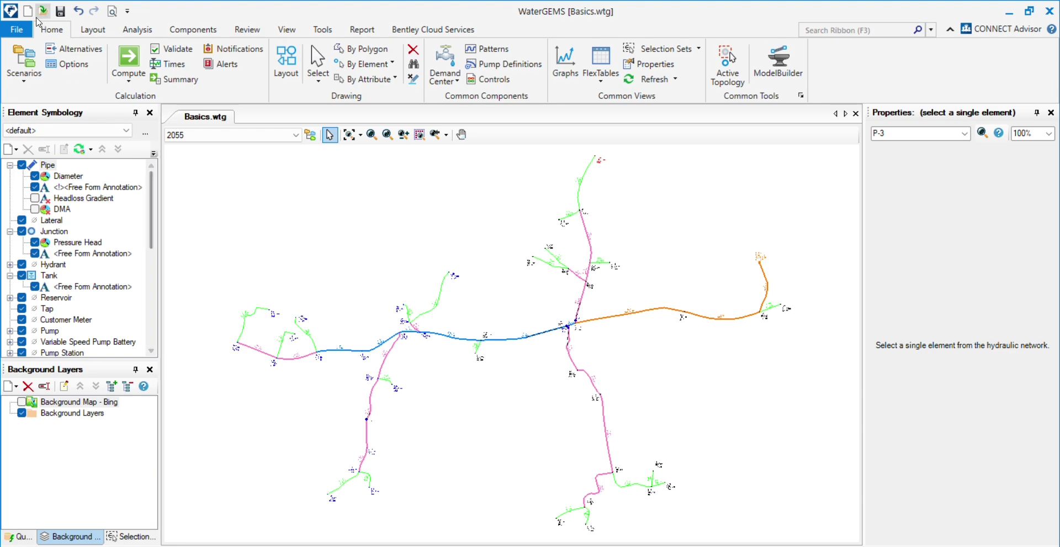
- Place a pump on pipe P-2 near J-1, splitting it into P-2(1) and P-2(2)
{"action": "left_click", "coordinate": [92, 30]}
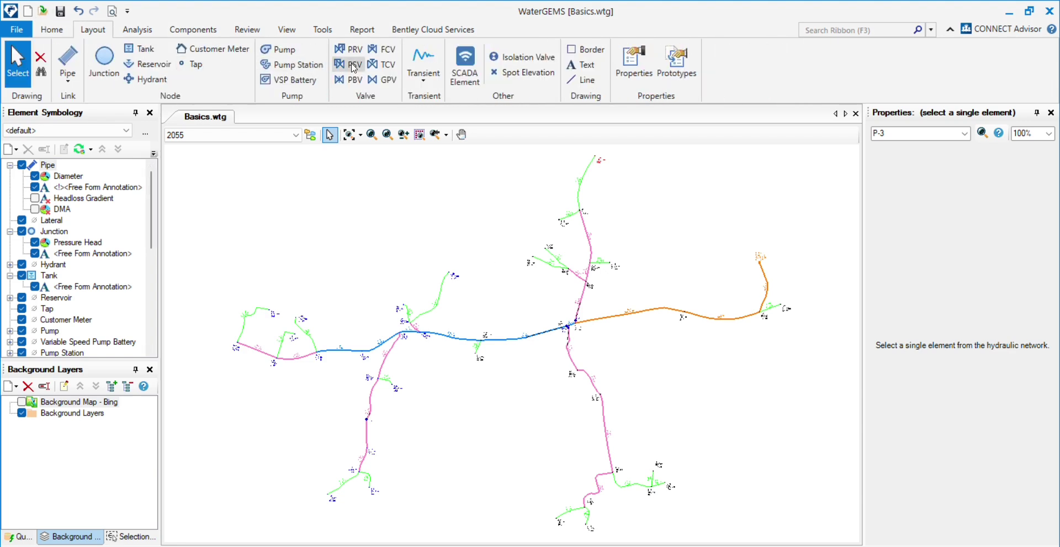
{"action": "left_click", "coordinate": [279, 50]}
{"action": "scroll", "coordinate": [777, 313], "scroll_direction": "up", "scroll_amount": 3}
{"action": "scroll", "coordinate": [710, 316], "scroll_direction": "up", "scroll_amount": 3}
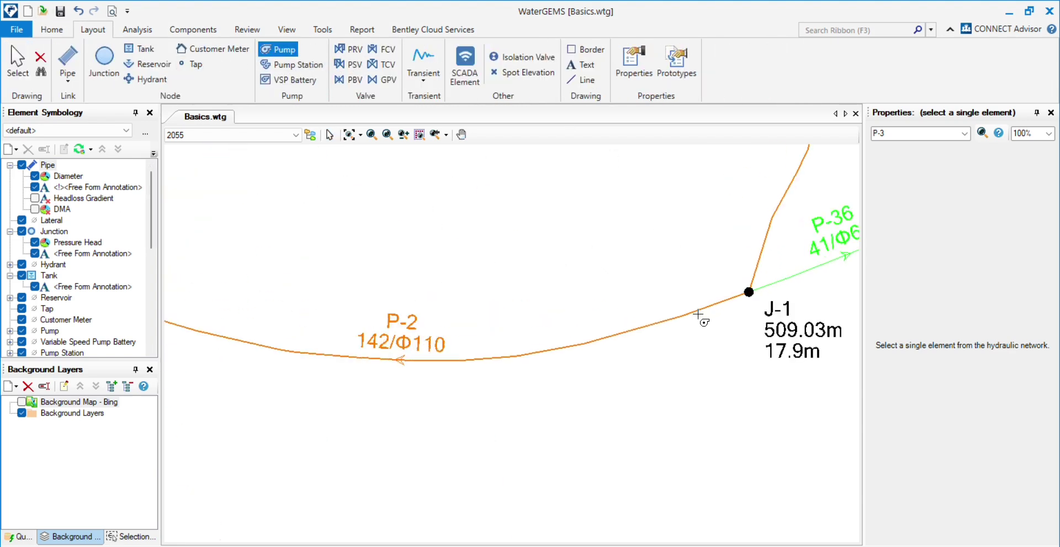
{"action": "left_click", "coordinate": [698, 313]}
{"action": "left_click", "coordinate": [552, 339]}
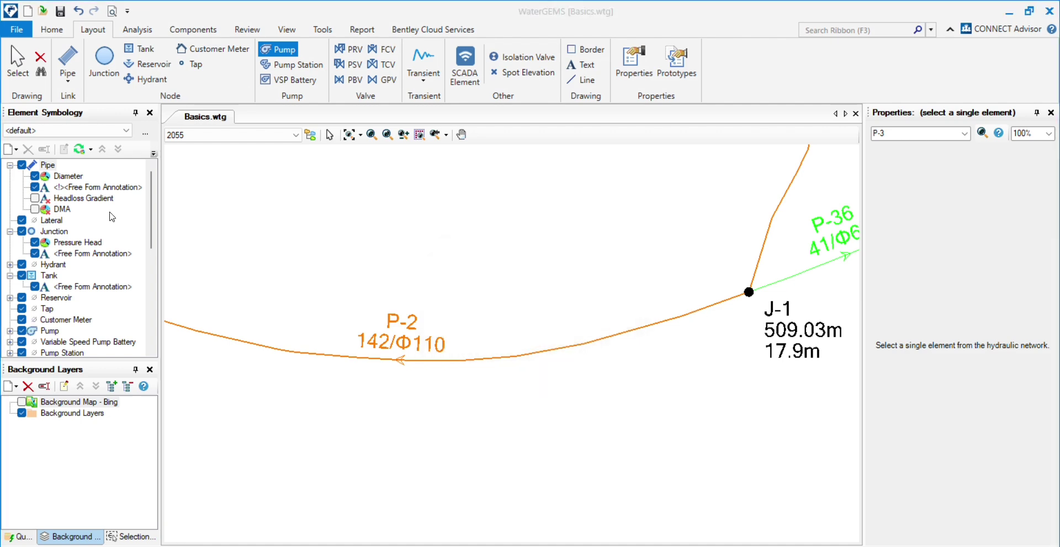
{"action": "key", "text": "Escape"}
- Select pump PMP-1 to review its properties, where no pump definition is set yet
{"action": "right_click", "coordinate": [698, 312]}
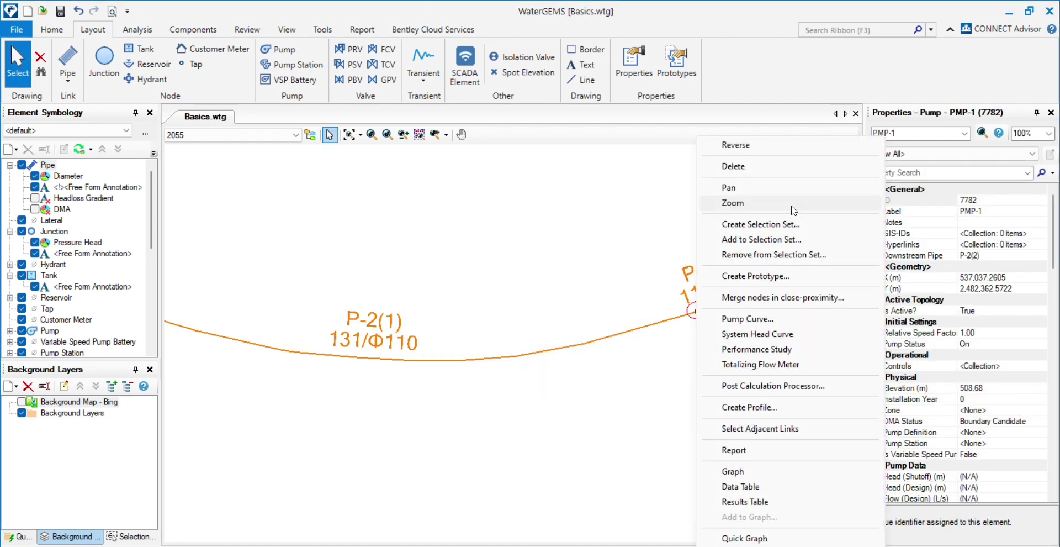
{"action": "left_click", "coordinate": [1032, 256]}
{"action": "left_click", "coordinate": [652, 413]}
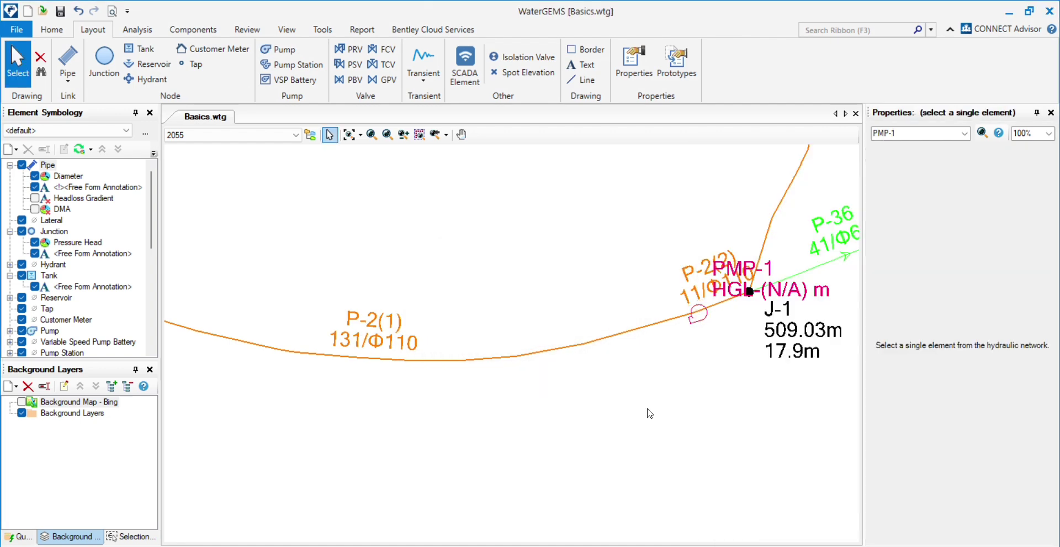
{"action": "scroll", "coordinate": [739, 270], "scroll_direction": "down", "scroll_amount": 3}
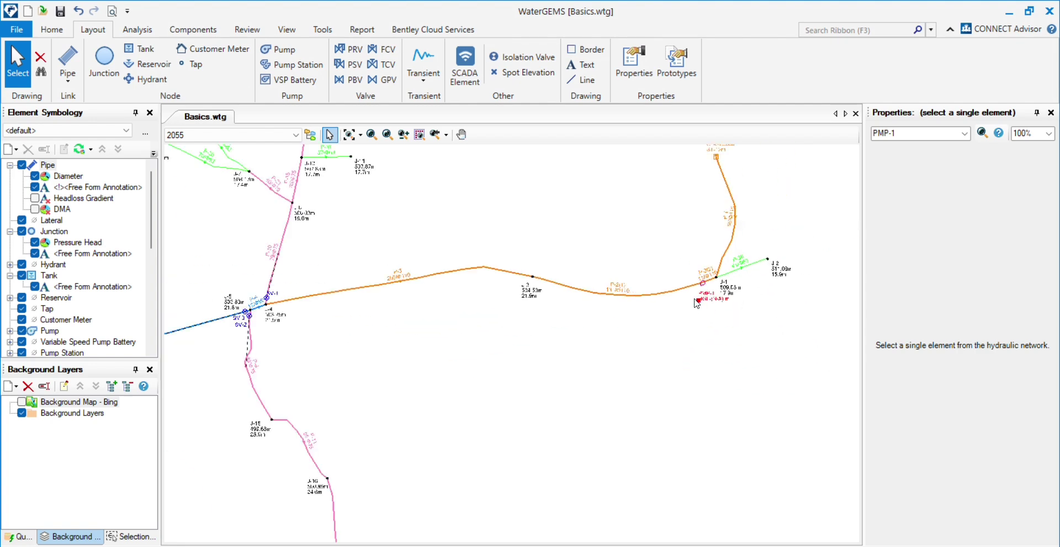
{"action": "scroll", "coordinate": [743, 268], "scroll_direction": "up", "scroll_amount": 3}
{"action": "left_click_drag", "start_coordinate": [659, 195], "coordinate": [749, 268]}
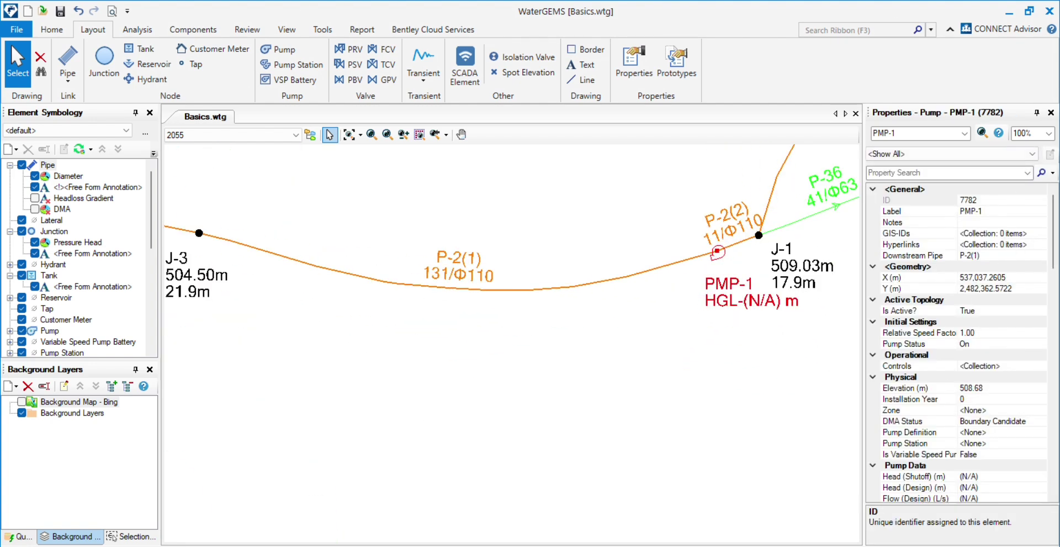
{"action": "scroll", "coordinate": [1044, 398], "scroll_direction": "down", "scroll_amount": 7}
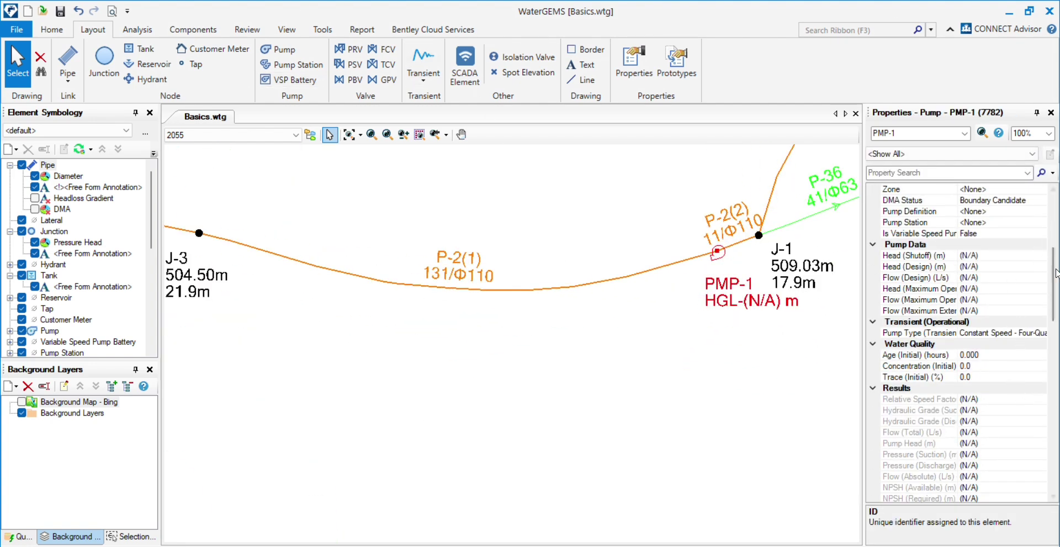
{"action": "left_click", "coordinate": [673, 419]}
{"action": "left_click_drag", "start_coordinate": [597, 180], "coordinate": [751, 289]}
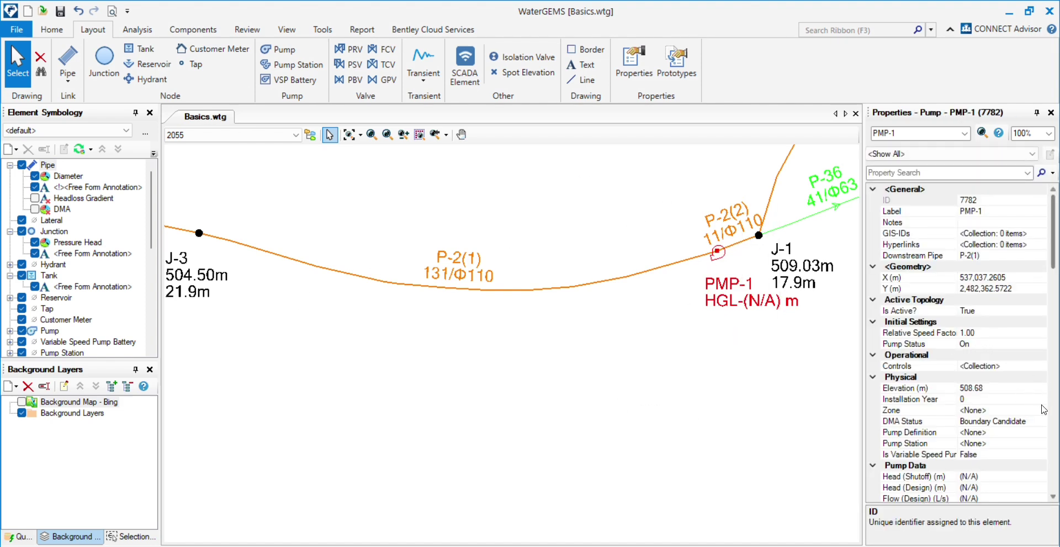
{"action": "scroll", "coordinate": [937, 415], "scroll_direction": "down", "scroll_amount": 2}
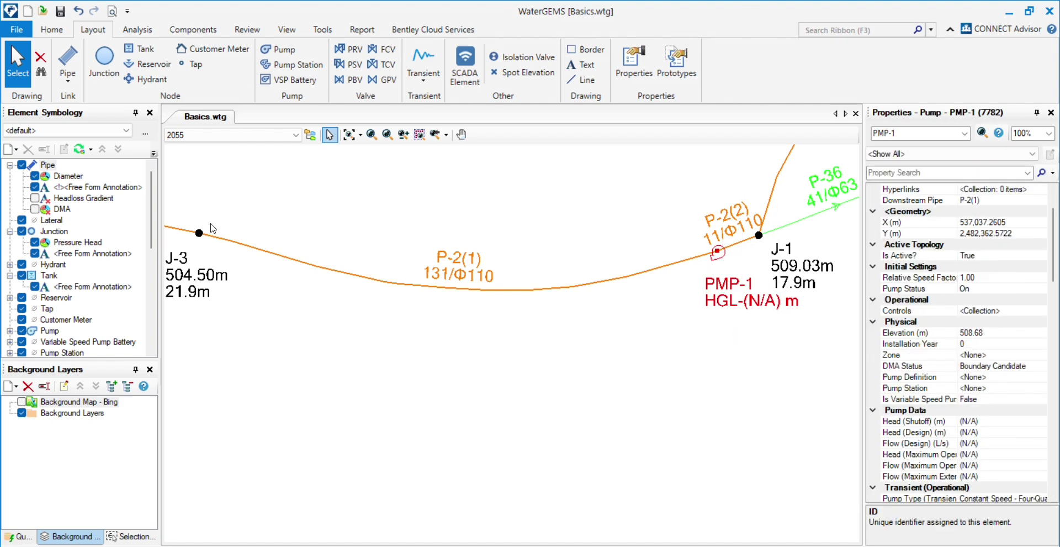
{"action": "scroll", "coordinate": [999, 339], "scroll_direction": "down", "scroll_amount": 3}
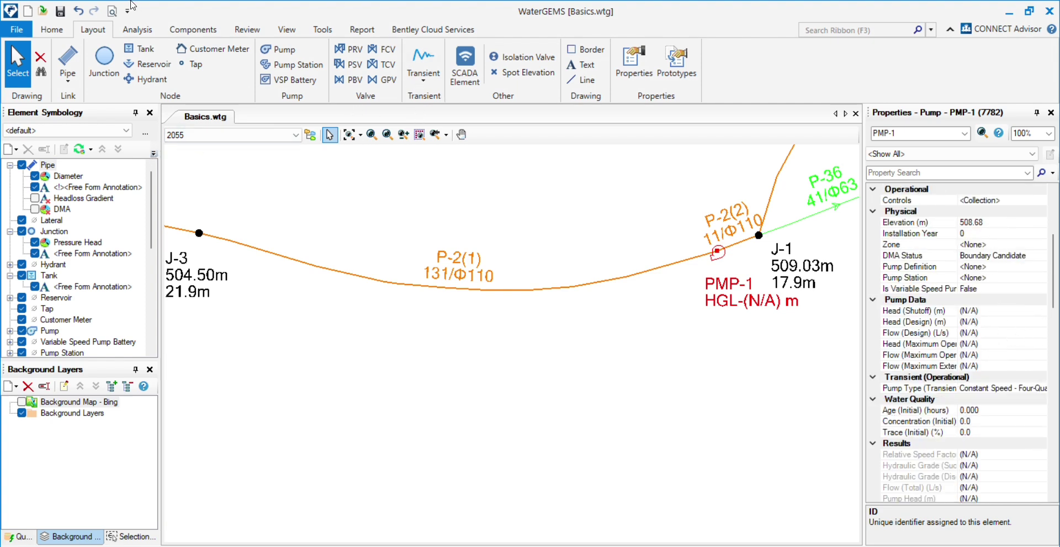
- Create Pump Definition - 1 with design flow 6 L/s and design head 80 m
{"action": "left_click", "coordinate": [65, 34]}
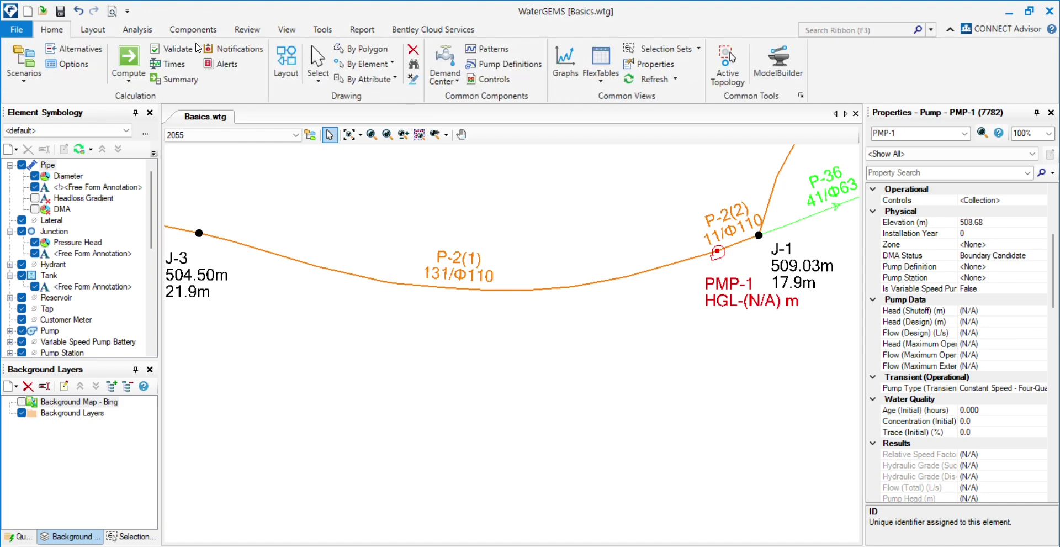
{"action": "left_click", "coordinate": [504, 64]}
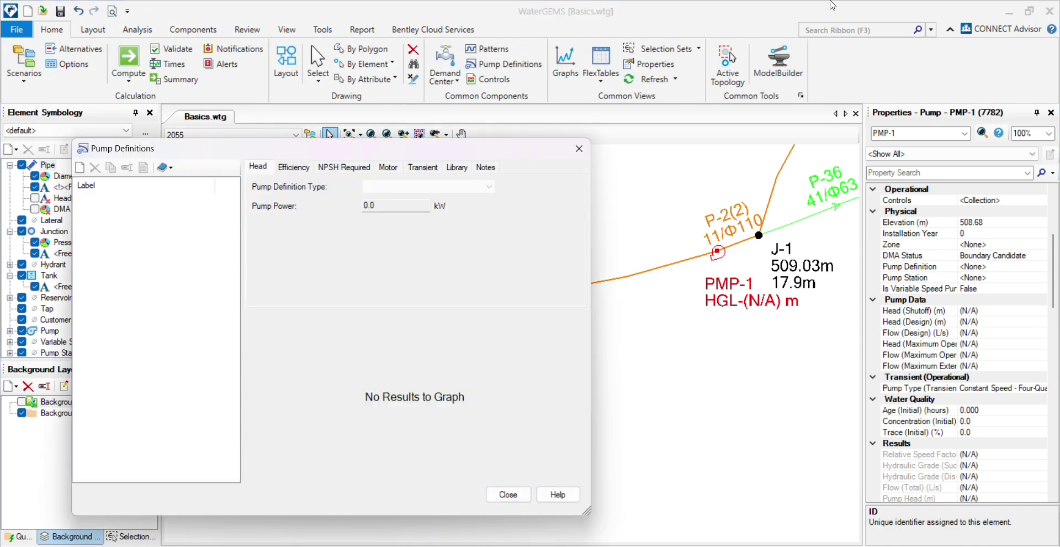
{"action": "left_click", "coordinate": [79, 167]}
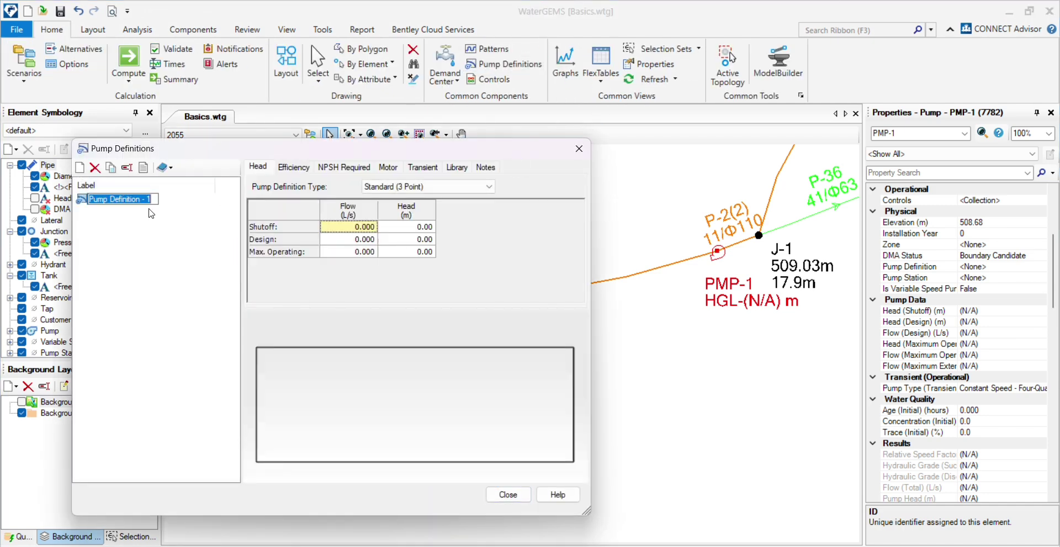
{"action": "left_click", "coordinate": [354, 242]}
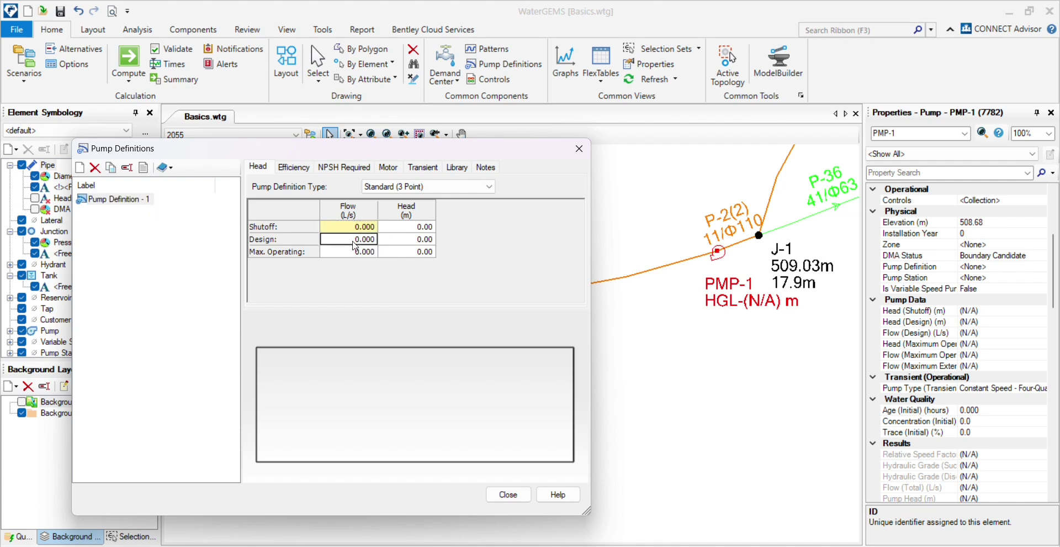
{"action": "type", "text": "80"}
{"action": "type", "text": "6"}
{"action": "left_click", "coordinate": [432, 238]}
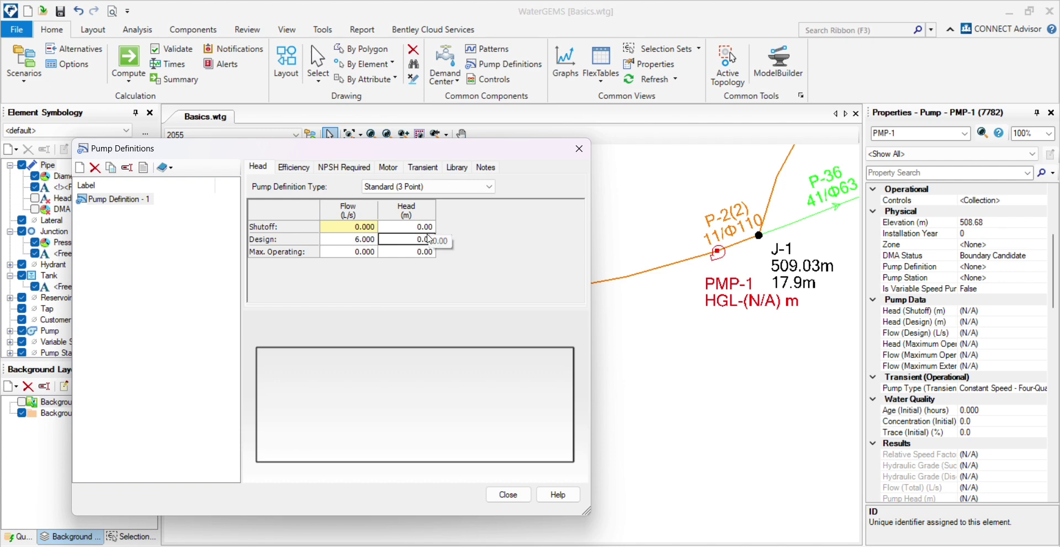
{"action": "type", "text": "80"}
{"action": "key", "text": "Return"}
- Set its type to Design Point (1 Point) and select Pump Definition - 1 in the list
{"action": "left_click", "coordinate": [126, 228]}
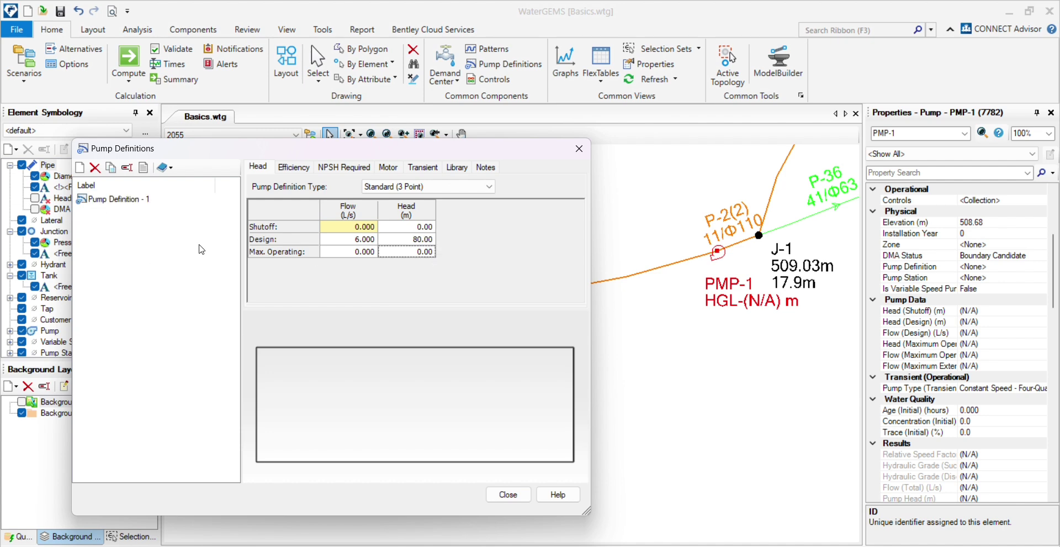
{"action": "left_click", "coordinate": [354, 255]}
{"action": "left_click", "coordinate": [396, 188]}
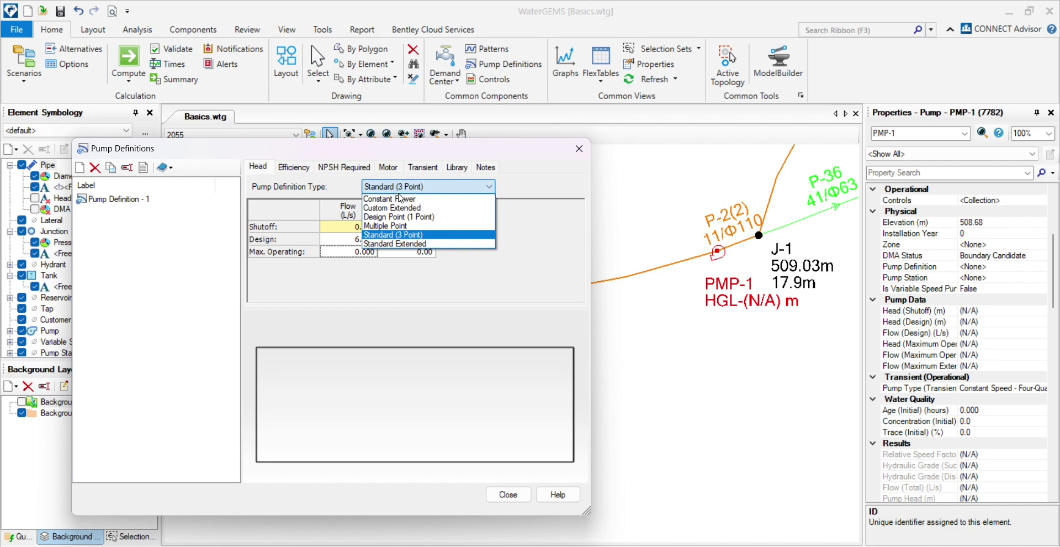
{"action": "left_click", "coordinate": [416, 217]}
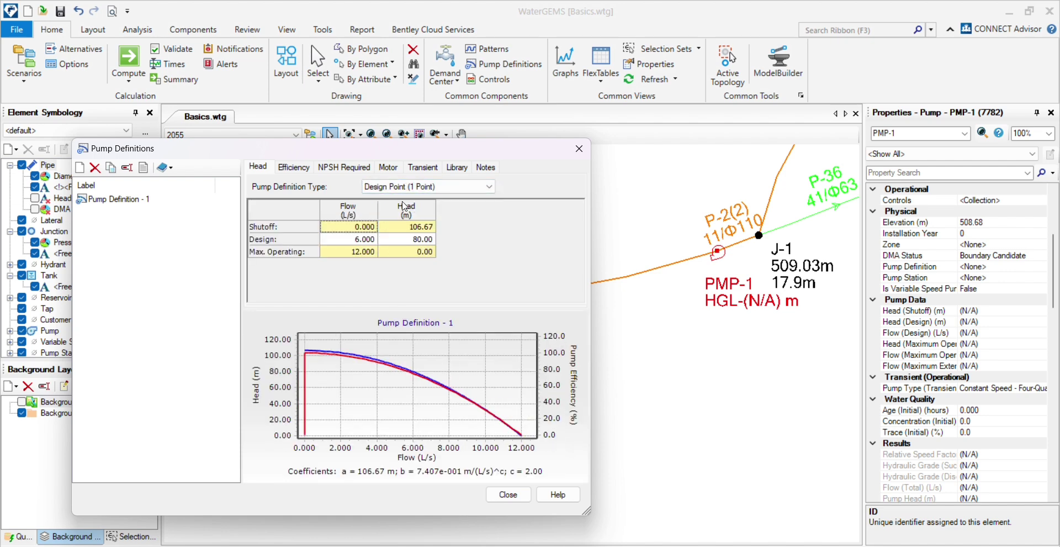
{"action": "left_click", "coordinate": [439, 188]}
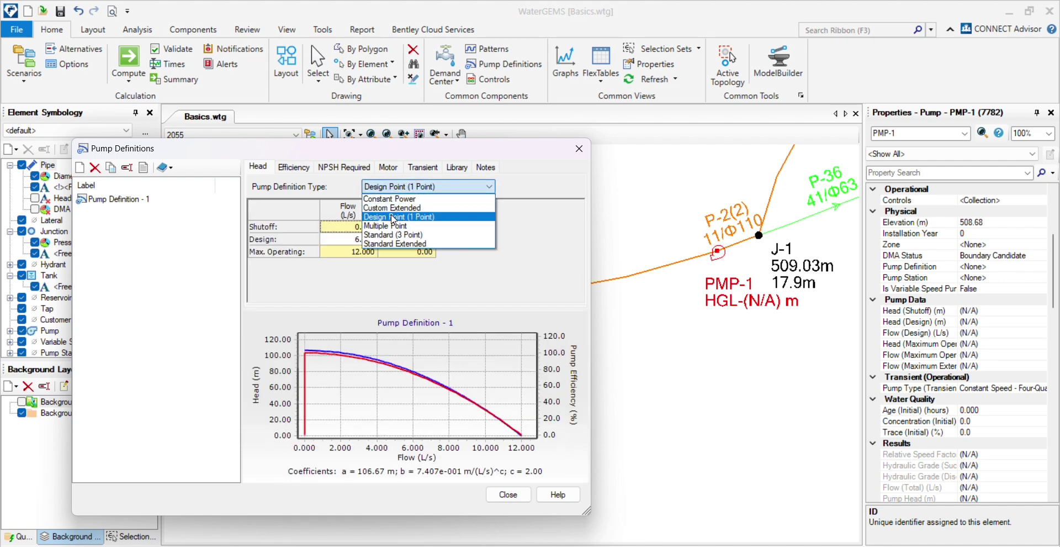
{"action": "left_click", "coordinate": [413, 222]}
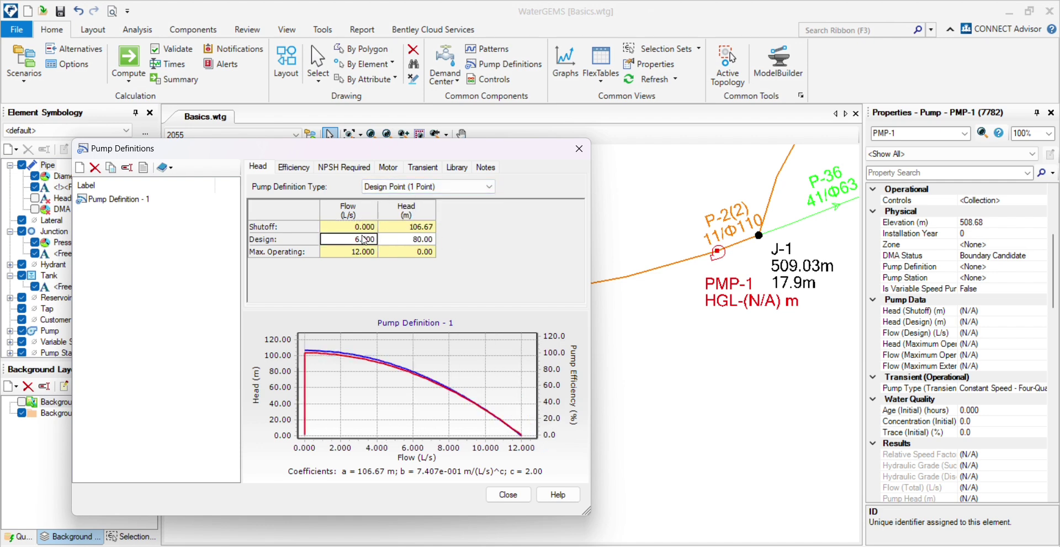
{"action": "left_click", "coordinate": [133, 201]}
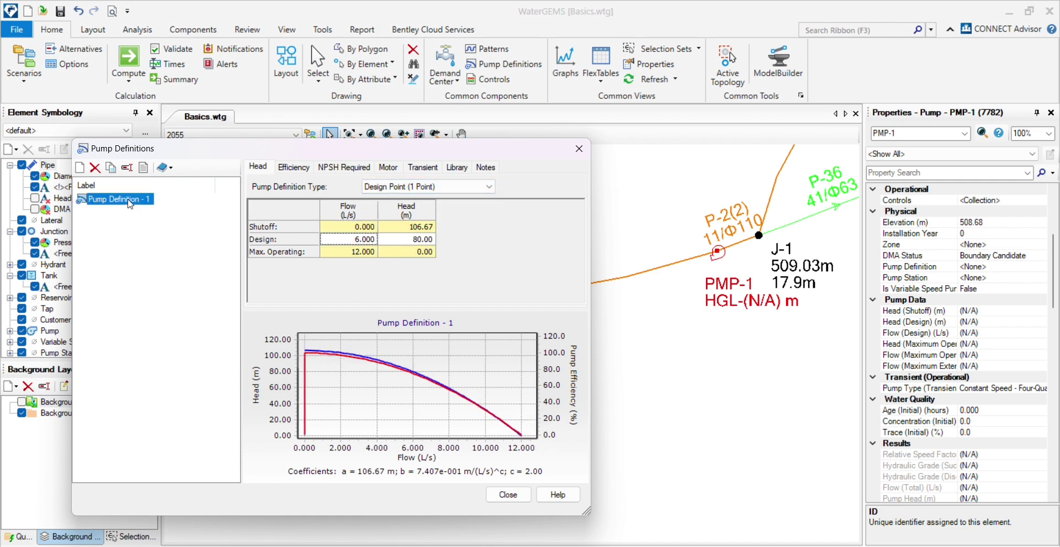
- Assign Pump Definition - 1 to PMP-1 and validate the network, which reports no problems
{"action": "left_click", "coordinate": [508, 494]}
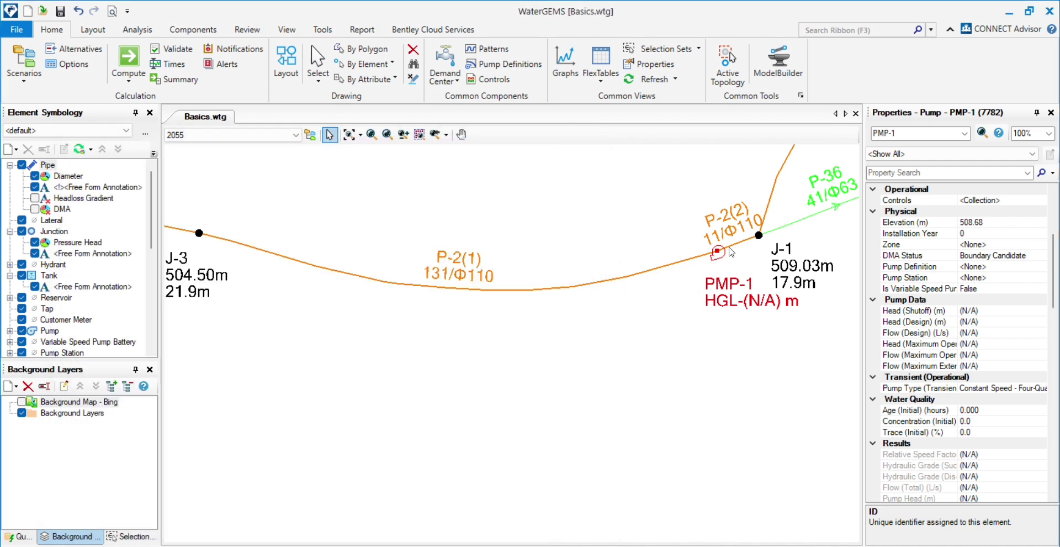
{"action": "scroll", "coordinate": [994, 260], "scroll_direction": "up", "scroll_amount": 5}
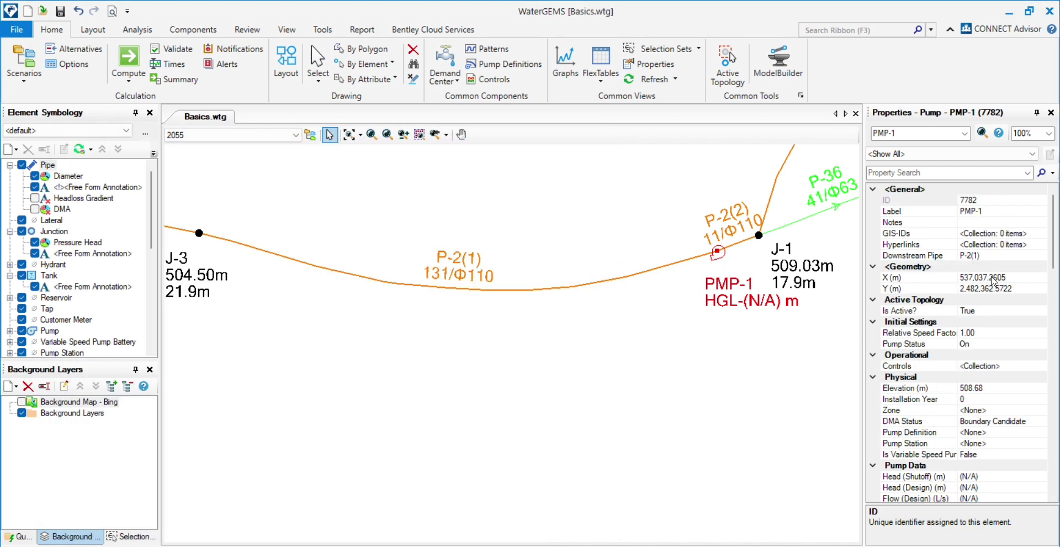
{"action": "left_click", "coordinate": [995, 310]}
{"action": "left_click", "coordinate": [992, 432]}
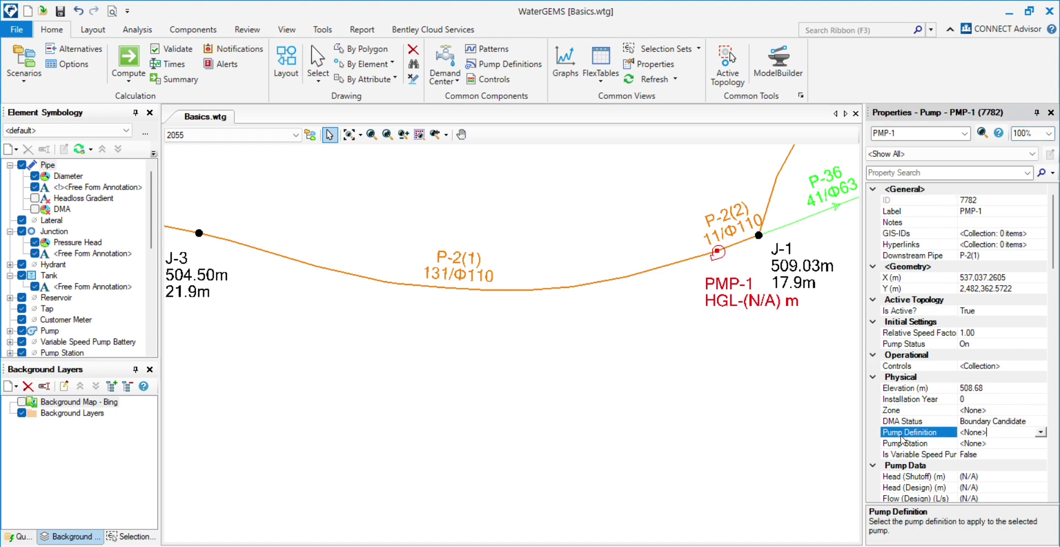
{"action": "left_click", "coordinate": [1041, 432]}
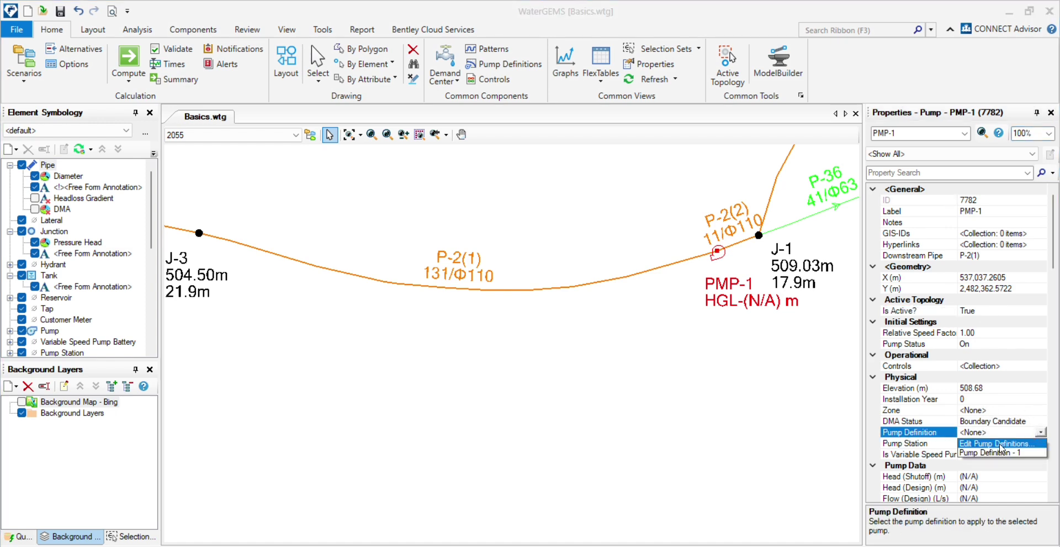
{"action": "left_click", "coordinate": [1002, 455]}
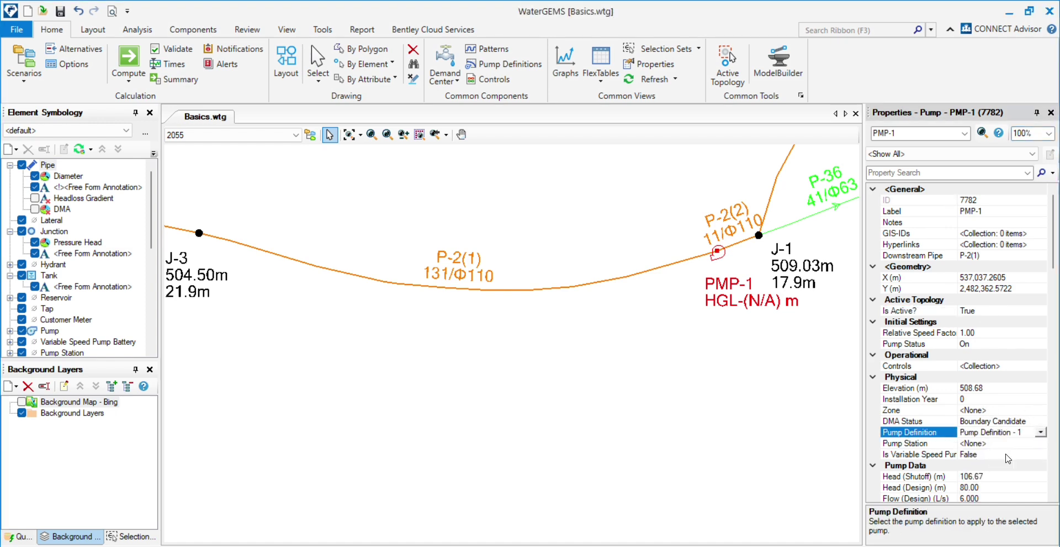
{"action": "left_click", "coordinate": [171, 48]}
{"action": "left_click", "coordinate": [578, 338]}
- Compute the 2055 scenario and inspect the results, with J-3 at 123.1 m pressure head
{"action": "left_click", "coordinate": [128, 78]}
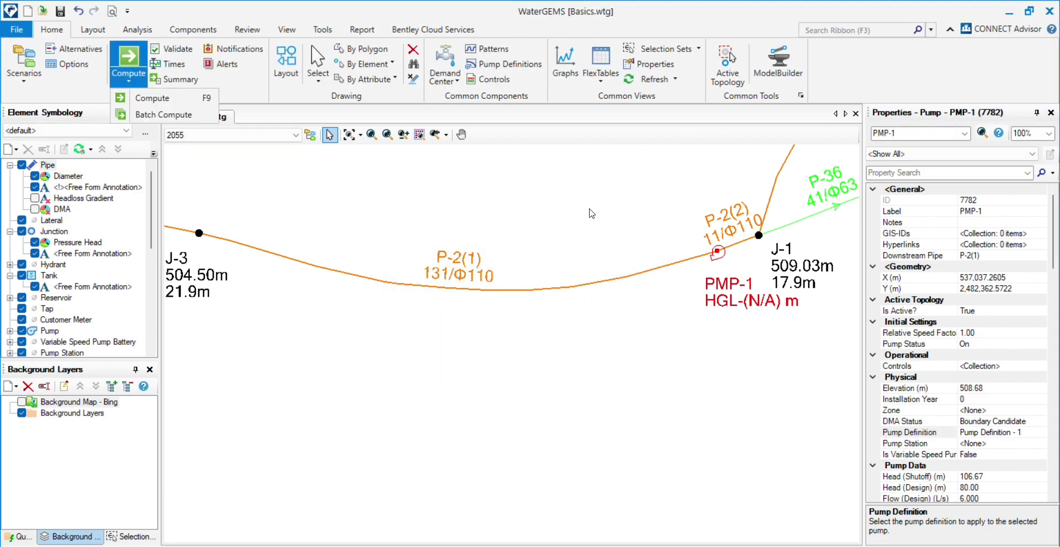
{"action": "left_click", "coordinate": [151, 98]}
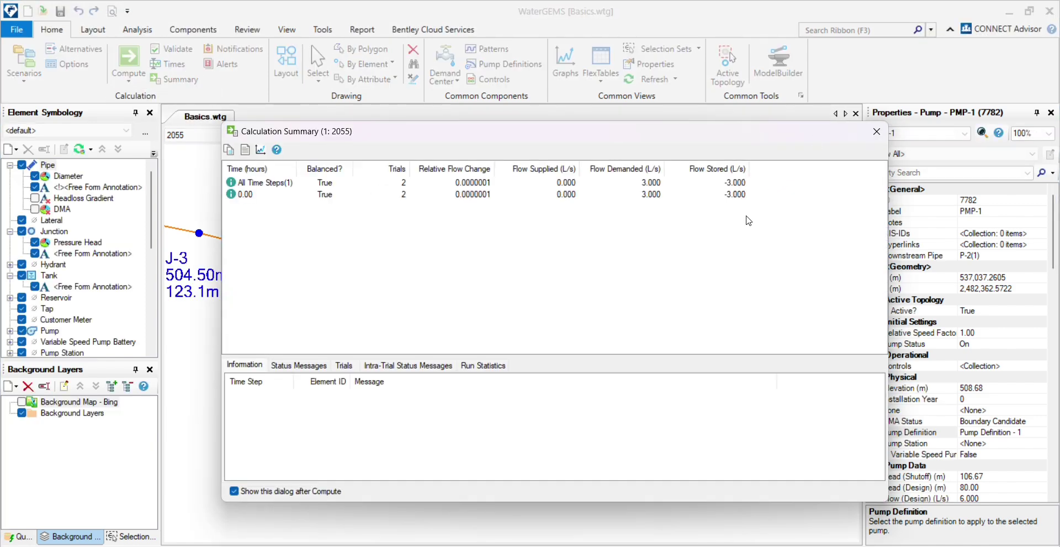
{"action": "left_click", "coordinate": [876, 132]}
{"action": "scroll", "coordinate": [429, 300], "scroll_direction": "down", "scroll_amount": 5}
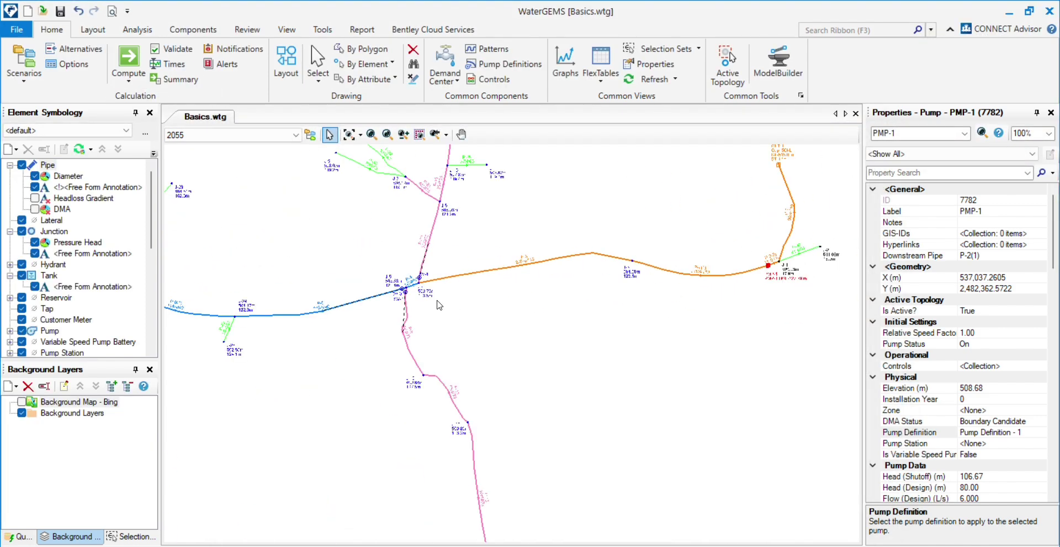
{"action": "scroll", "coordinate": [430, 300], "scroll_direction": "up", "scroll_amount": 3}
{"action": "scroll", "coordinate": [428, 301], "scroll_direction": "down", "scroll_amount": 3}
{"action": "scroll", "coordinate": [422, 303], "scroll_direction": "up", "scroll_amount": 3}
{"action": "scroll", "coordinate": [420, 305], "scroll_direction": "down", "scroll_amount": 4}
{"action": "scroll", "coordinate": [419, 304], "scroll_direction": "up", "scroll_amount": 3}
{"action": "scroll", "coordinate": [387, 353], "scroll_direction": "down", "scroll_amount": 3}
{"action": "scroll", "coordinate": [348, 402], "scroll_direction": "up", "scroll_amount": 3}
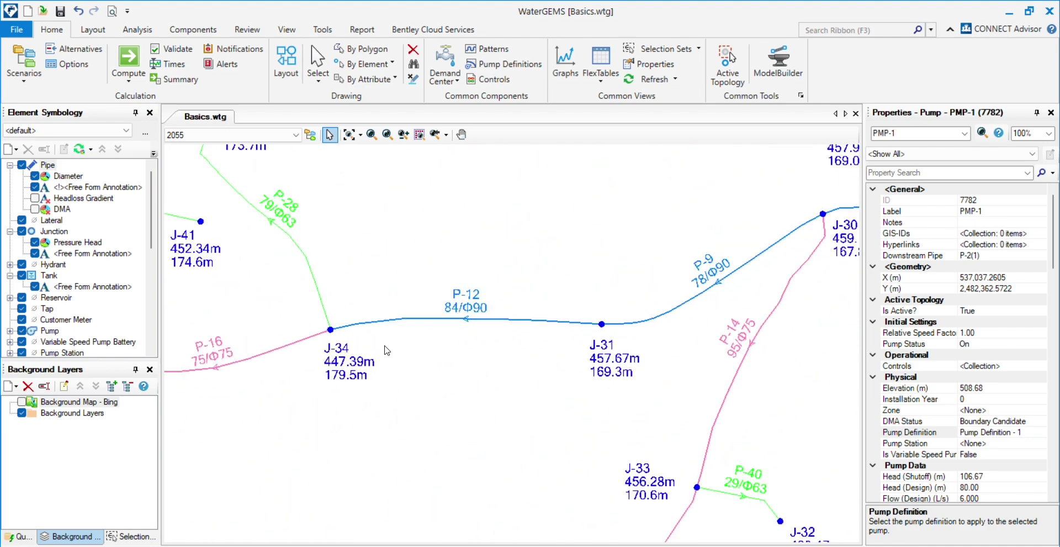
{"action": "scroll", "coordinate": [385, 349], "scroll_direction": "down", "scroll_amount": 3}
{"action": "scroll", "coordinate": [381, 331], "scroll_direction": "up", "scroll_amount": 3}
{"action": "scroll", "coordinate": [635, 310], "scroll_direction": "down", "scroll_amount": 3}
{"action": "scroll", "coordinate": [628, 298], "scroll_direction": "up", "scroll_amount": 4}
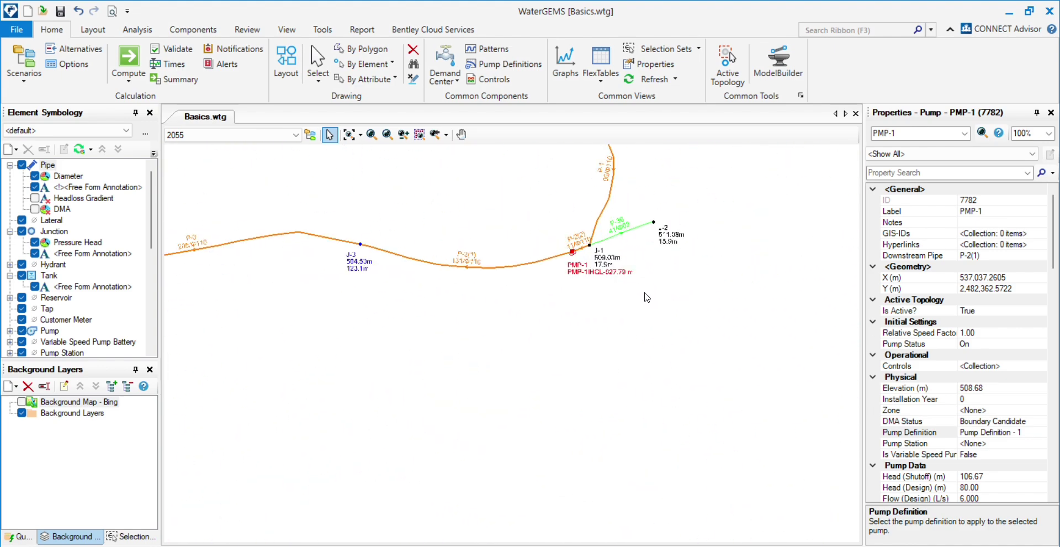
{"action": "left_click", "coordinate": [628, 297]}
- Switch to scenario 2040, undo the accidental move of PMP-1, and zoom to extents
{"action": "left_click", "coordinate": [221, 135]}
{"action": "left_click", "coordinate": [205, 161]}
{"action": "scroll", "coordinate": [591, 255], "scroll_direction": "up", "scroll_amount": 3}
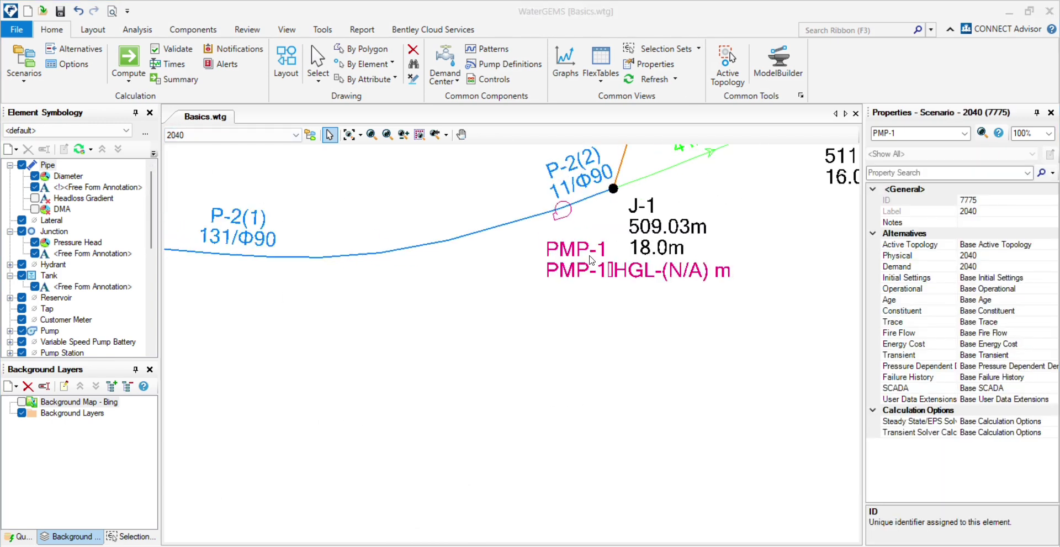
{"action": "left_click_drag", "start_coordinate": [652, 363], "coordinate": [550, 333]}
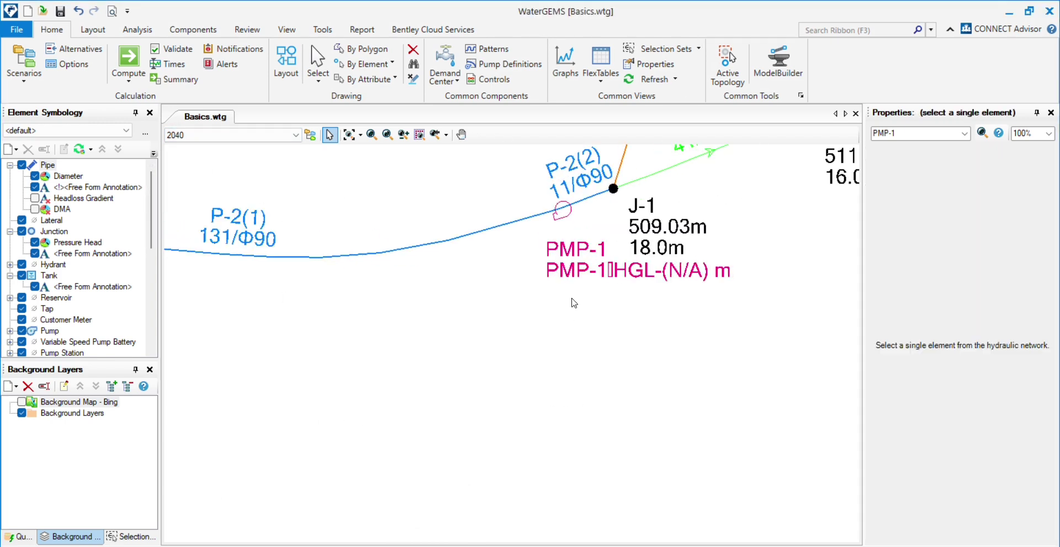
{"action": "left_click_drag", "start_coordinate": [563, 210], "coordinate": [589, 248]}
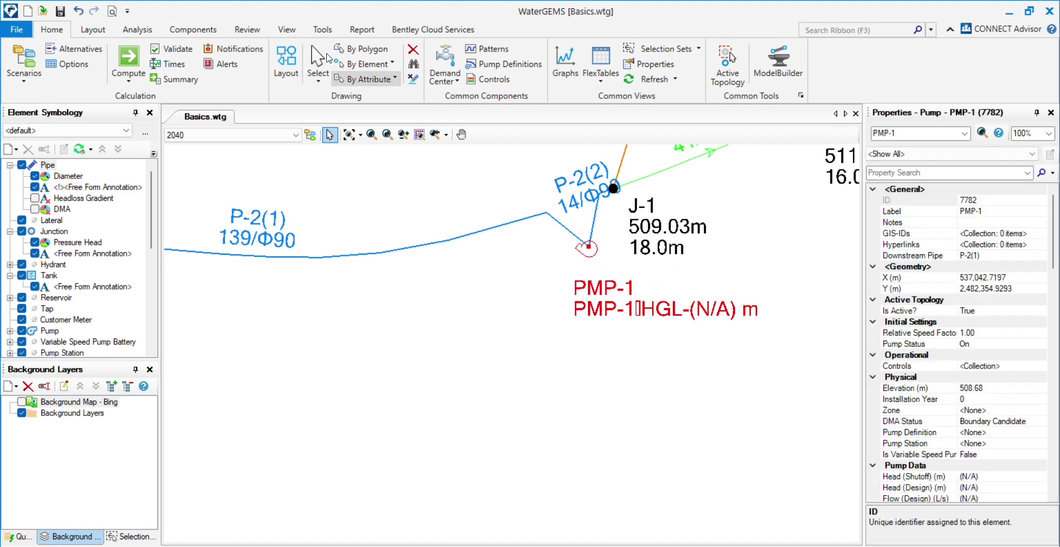
{"action": "left_click", "coordinate": [78, 11]}
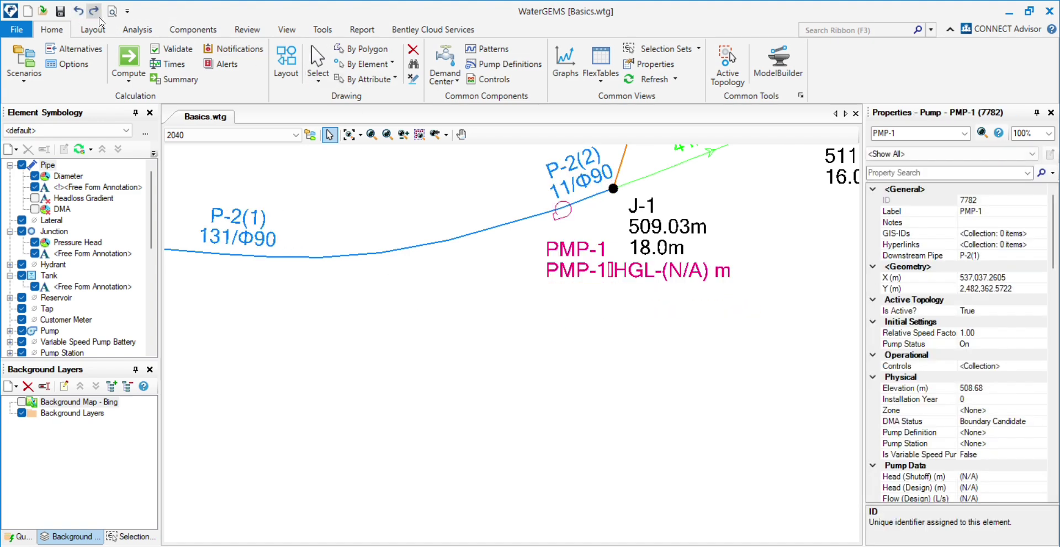
{"action": "scroll", "coordinate": [576, 362], "scroll_direction": "down", "scroll_amount": 4}
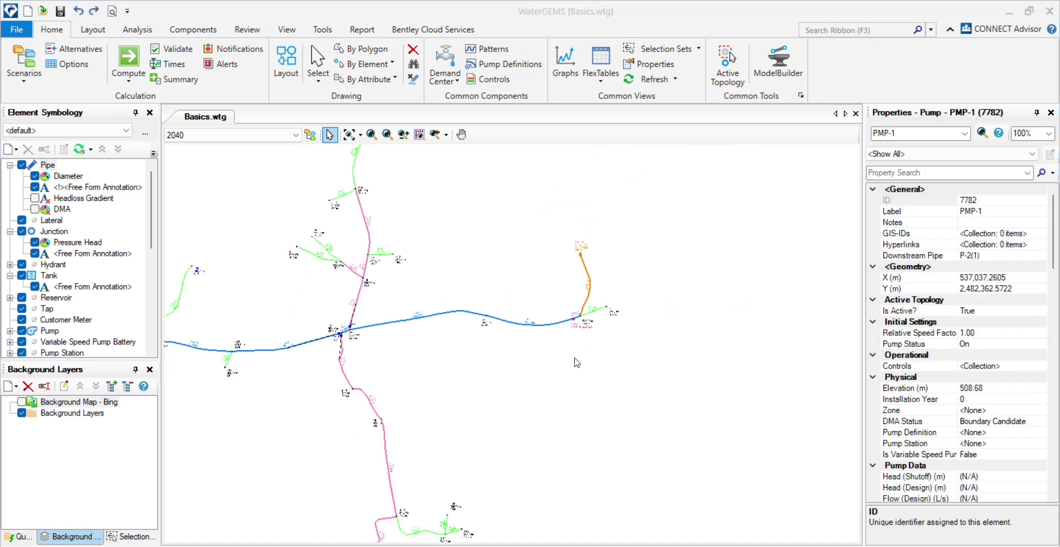
{"action": "left_click", "coordinate": [349, 134]}
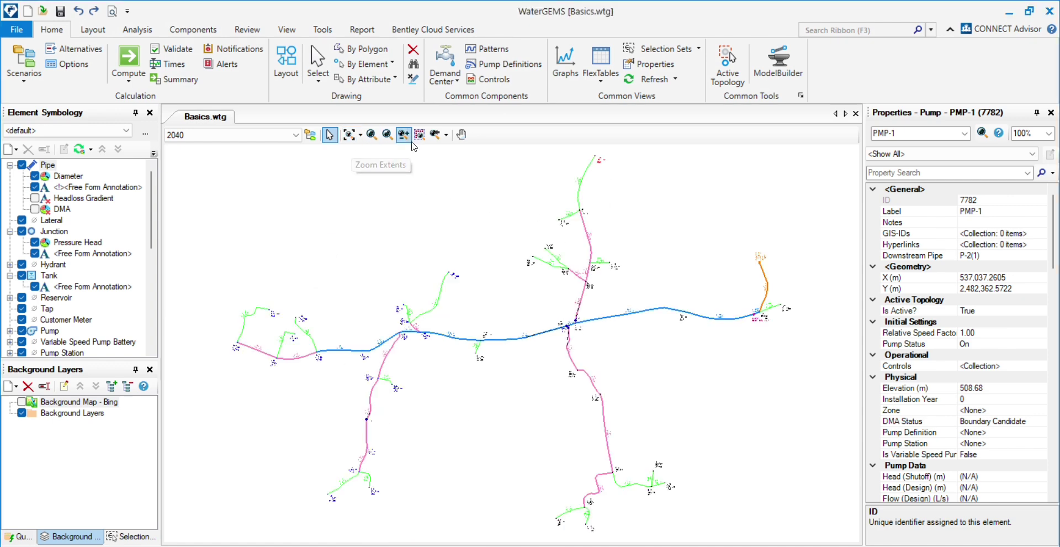
- Select PMP-1 to confirm it has no pump definition in scenario 2040
{"action": "left_click", "coordinate": [775, 330]}
{"action": "scroll", "coordinate": [776, 330], "scroll_direction": "up", "scroll_amount": 3}
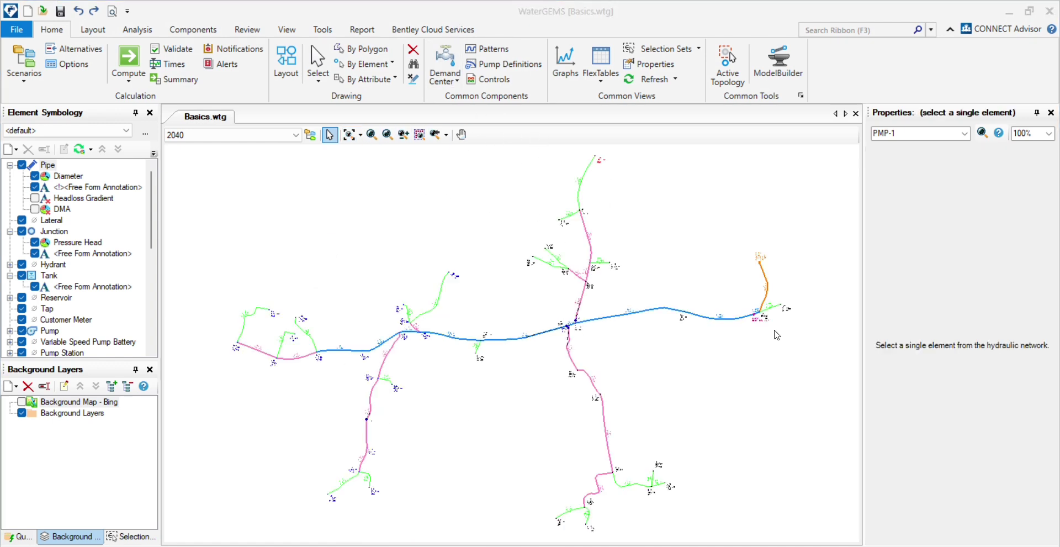
{"action": "scroll", "coordinate": [757, 300], "scroll_direction": "up", "scroll_amount": 2}
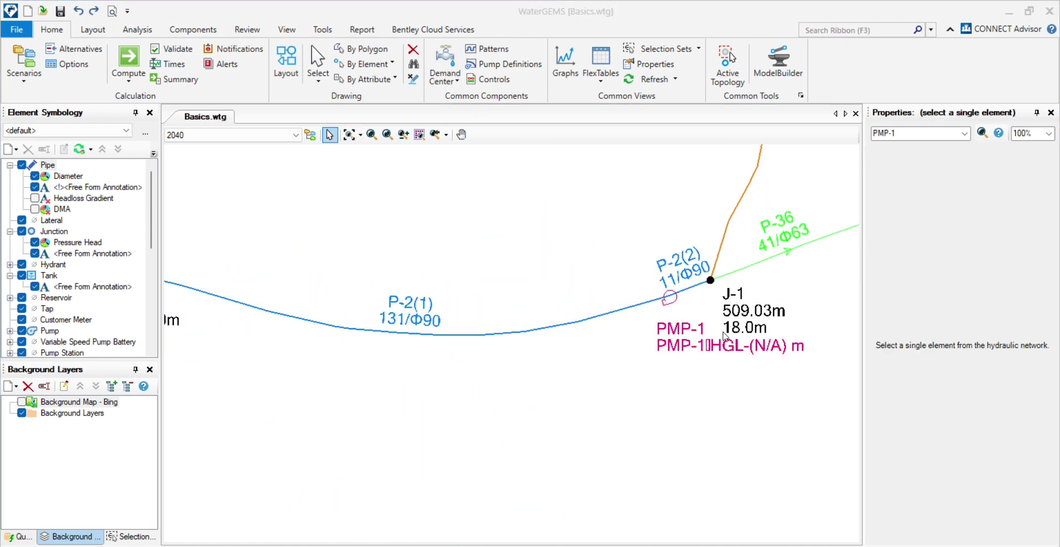
{"action": "scroll", "coordinate": [726, 337], "scroll_direction": "up", "scroll_amount": 2}
{"action": "left_click", "coordinate": [619, 261]}
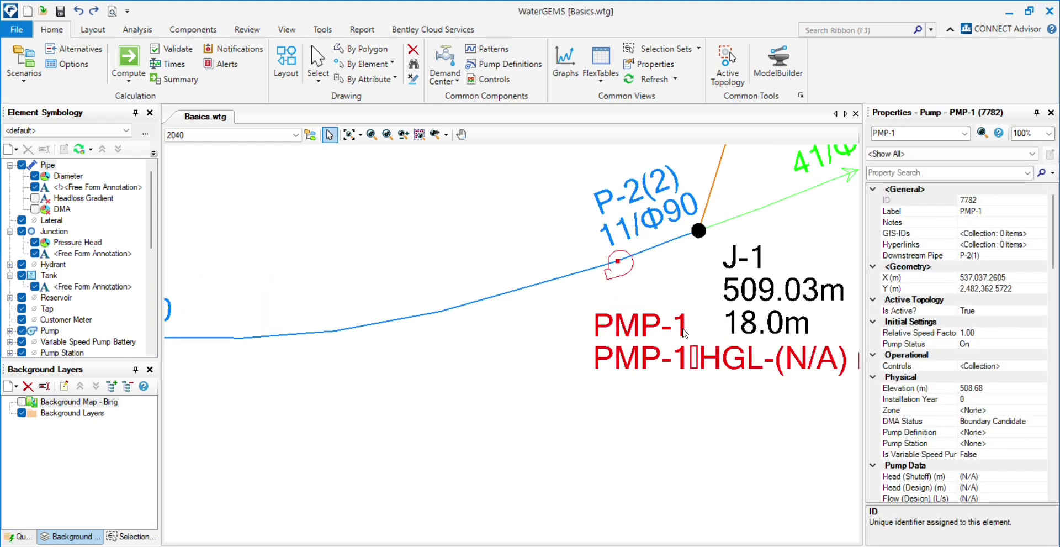
{"action": "left_click", "coordinate": [809, 305]}
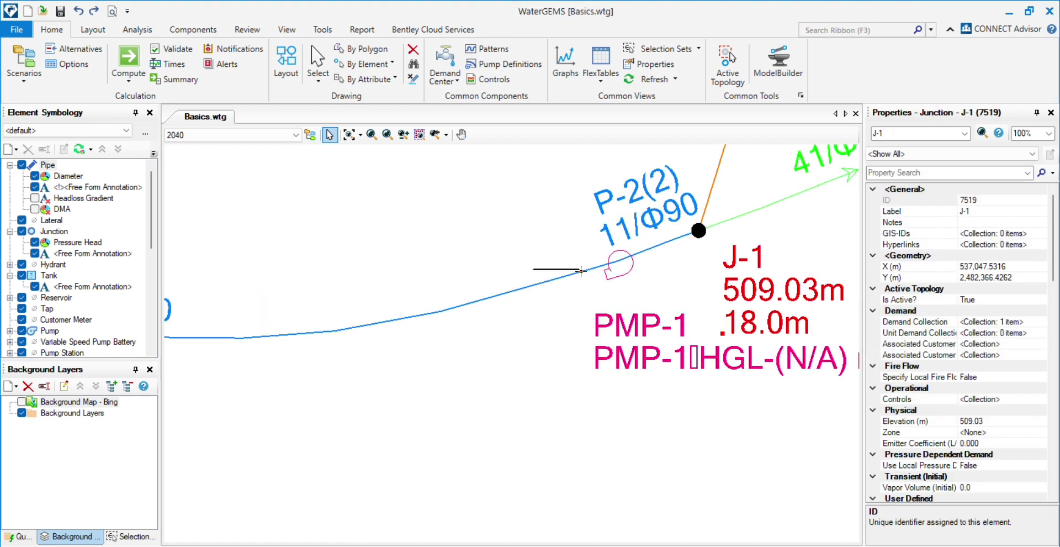
{"action": "left_click", "coordinate": [567, 224]}
{"action": "left_click", "coordinate": [618, 260]}
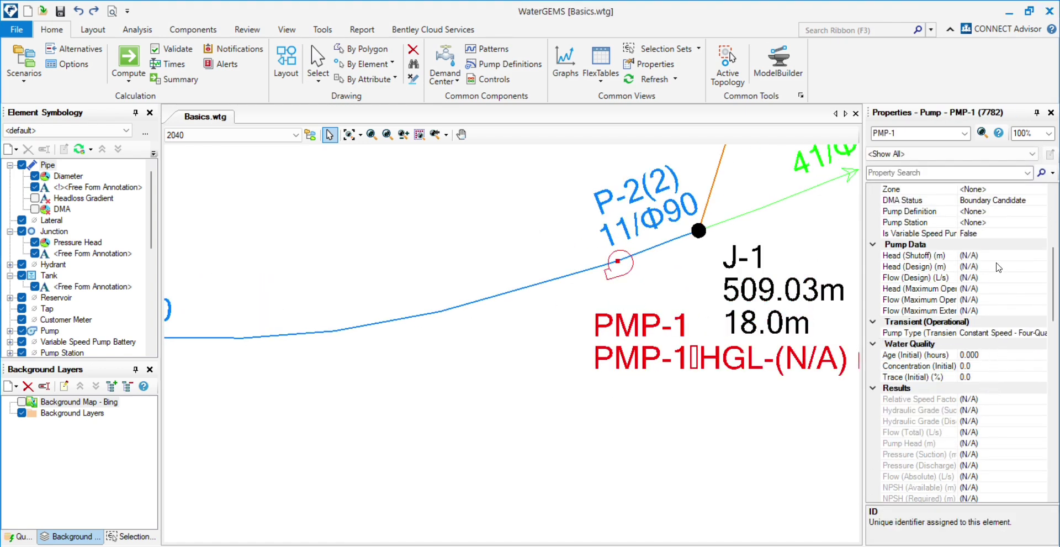
{"action": "scroll", "coordinate": [978, 271], "scroll_direction": "up", "scroll_amount": 3}
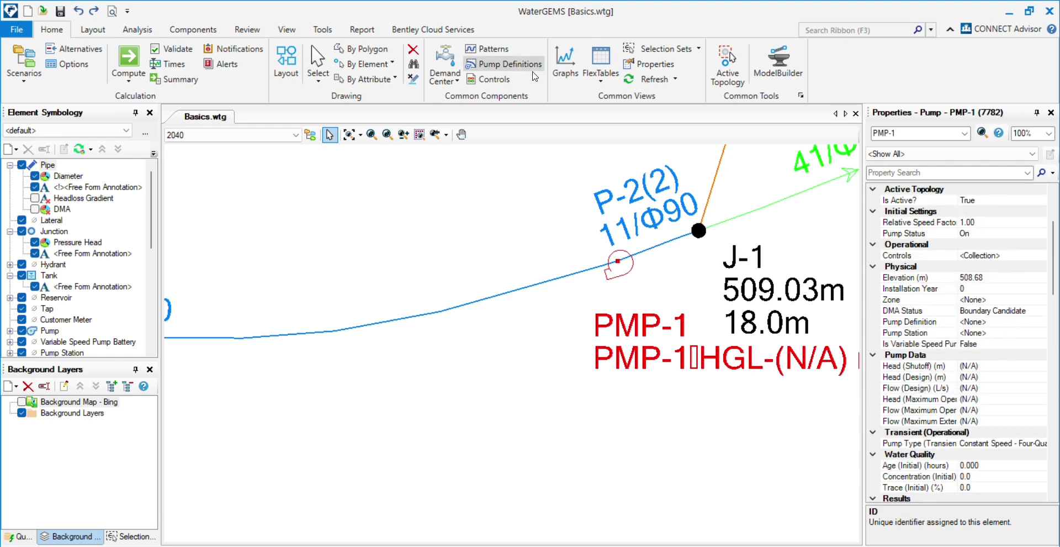
- Rename the first pump definition to 2055 and add a second definition named 2040
{"action": "left_click", "coordinate": [503, 64]}
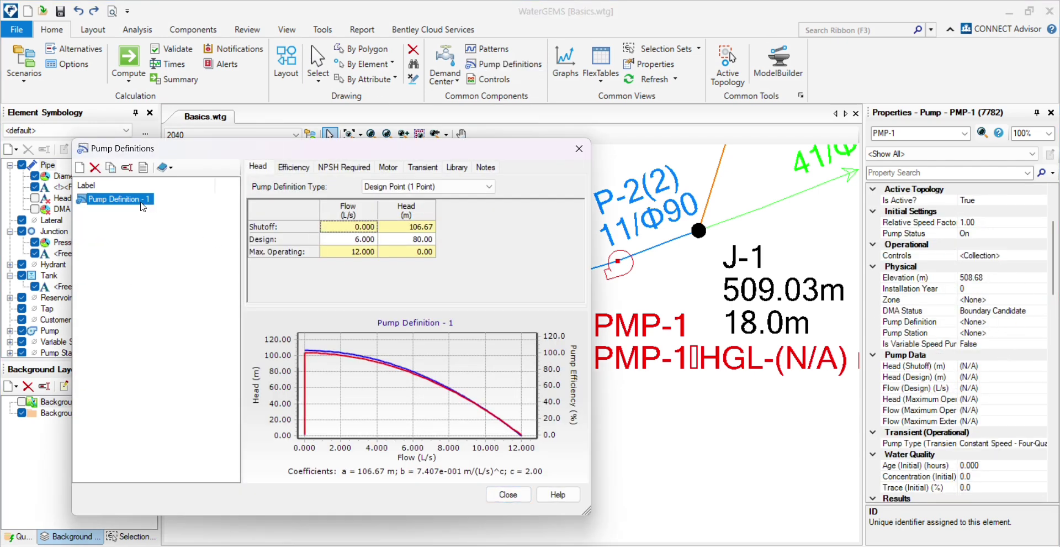
{"action": "left_click", "coordinate": [147, 199]}
{"action": "type", "text": "2055"}
{"action": "key", "text": "Return"}
{"action": "left_click", "coordinate": [80, 167]}
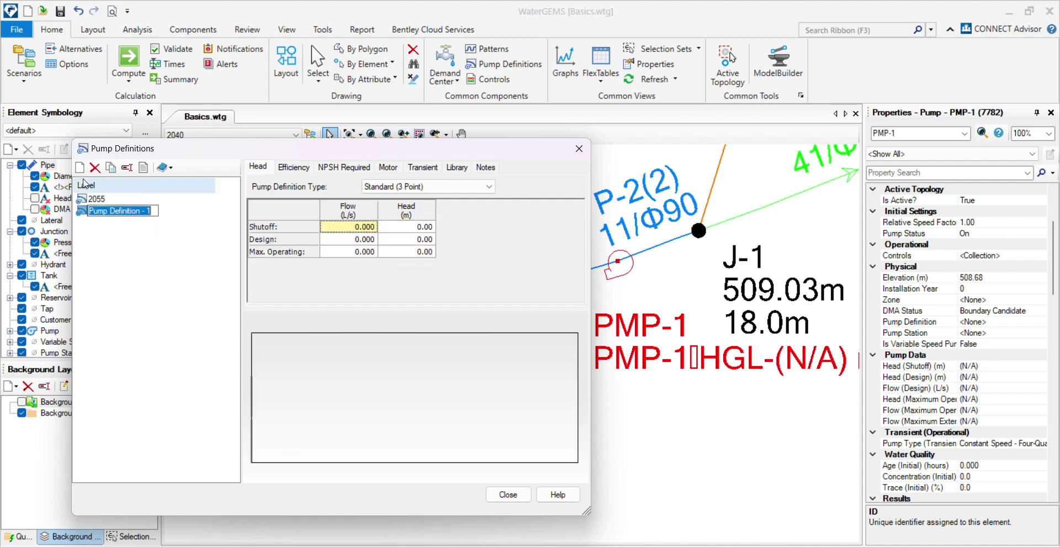
{"action": "type", "text": "2040"}
{"action": "key", "text": "Return"}
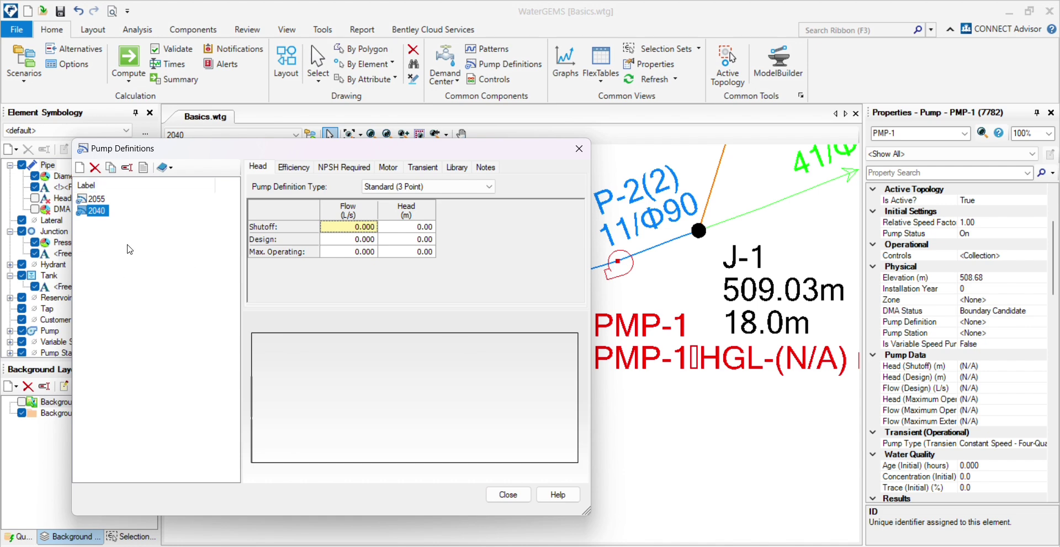
{"action": "left_click", "coordinate": [136, 293]}
{"action": "left_click_drag", "start_coordinate": [202, 152], "coordinate": [234, 161]}
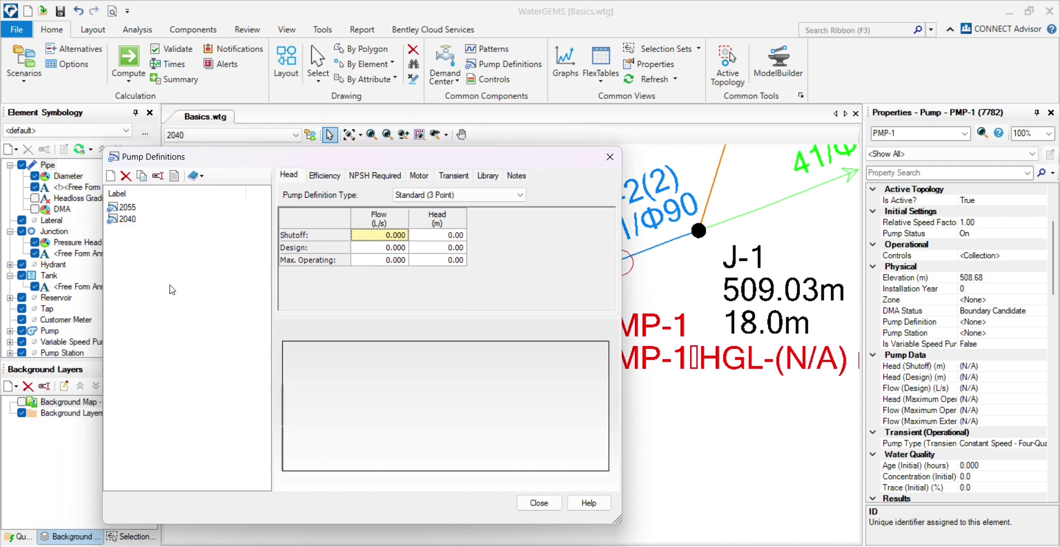
{"action": "left_click_drag", "start_coordinate": [325, 160], "coordinate": [336, 175]}
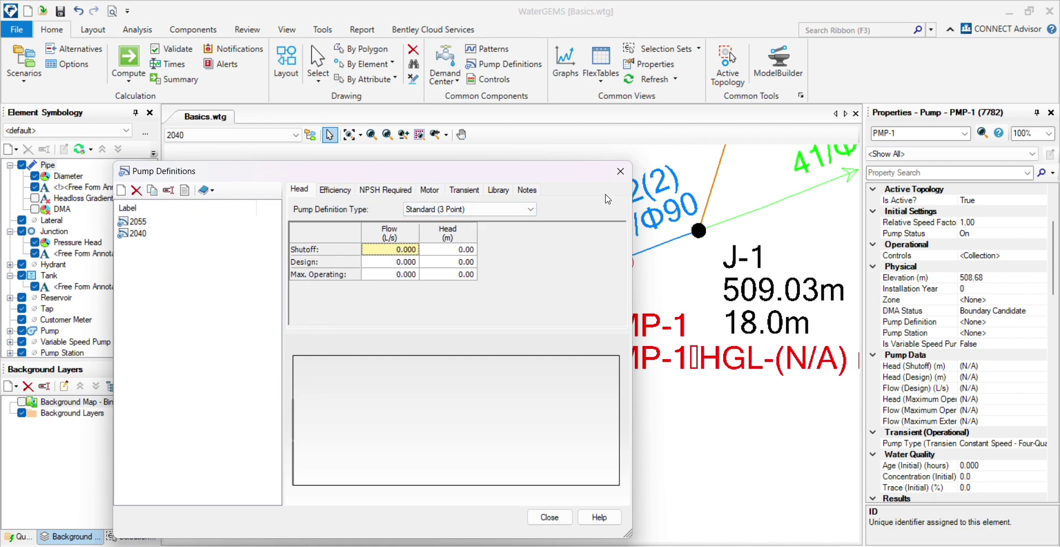
{"action": "key", "text": "Escape"}
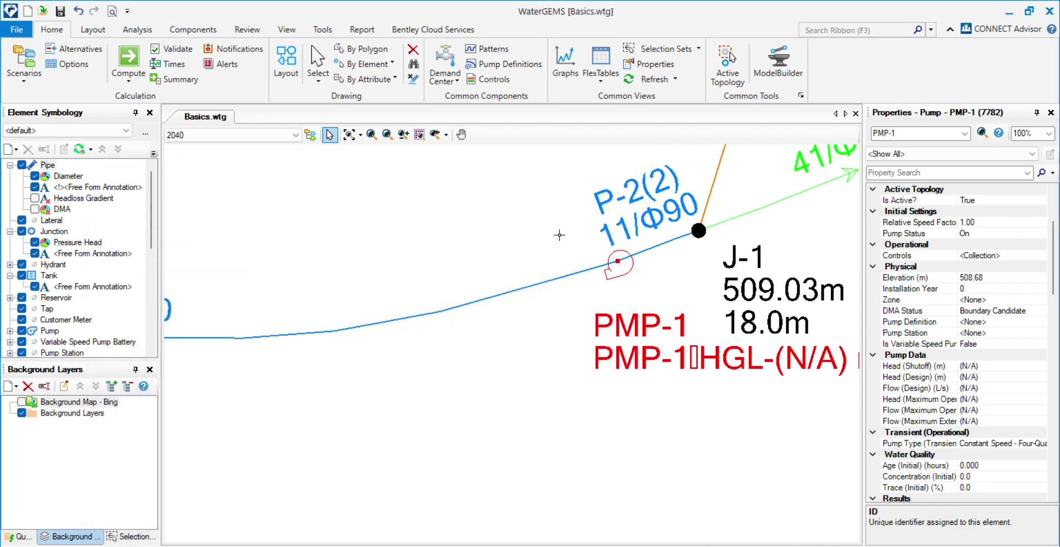
- Give the 2040 pump definition a 4 L/s design flow and 60 m design head
{"action": "left_click", "coordinate": [549, 224]}
{"action": "left_click", "coordinate": [503, 64]}
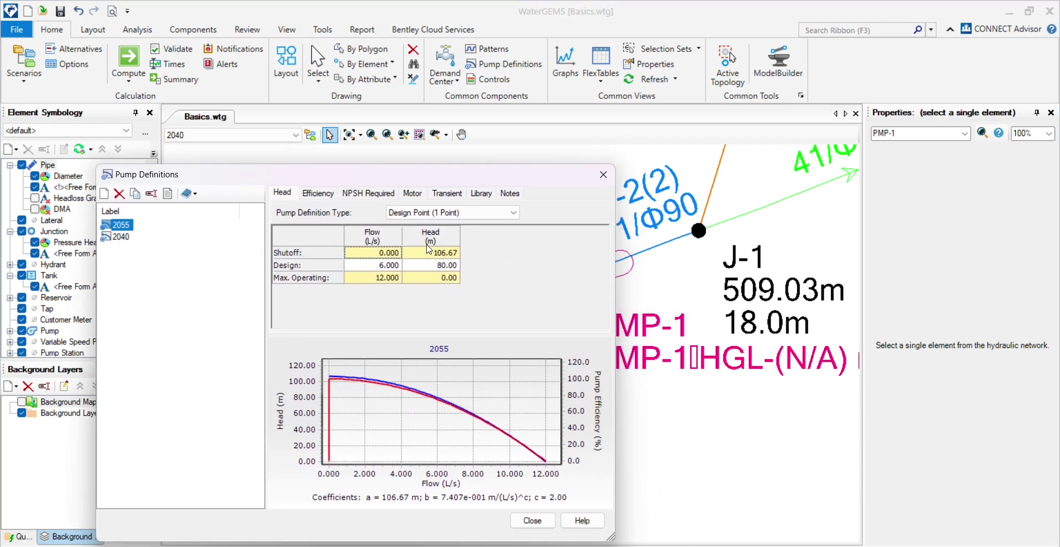
{"action": "left_click", "coordinate": [394, 265]}
{"action": "type", "text": "4"}
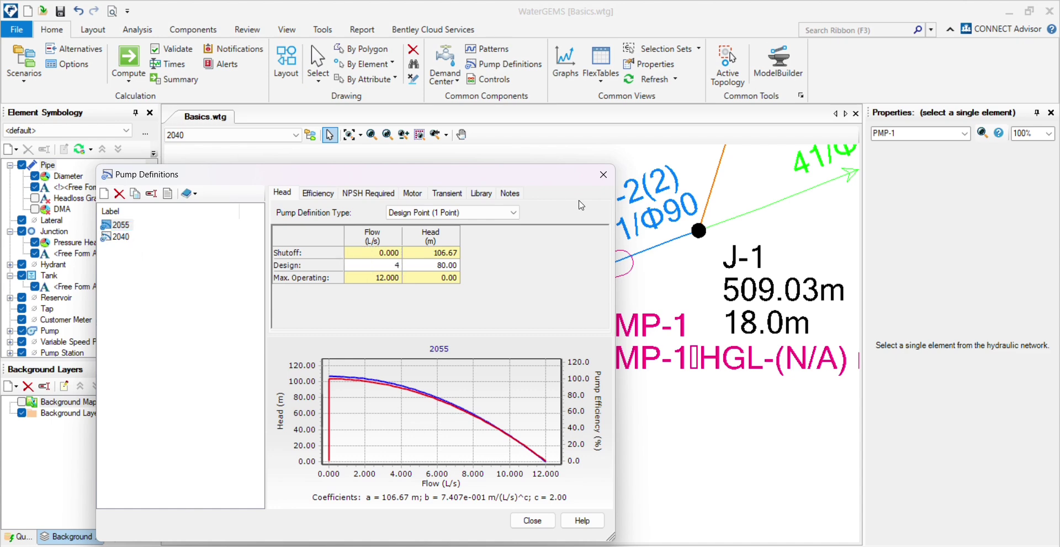
{"action": "left_click", "coordinate": [438, 265]}
{"action": "type", "text": "60"}
{"action": "left_click", "coordinate": [314, 272]}
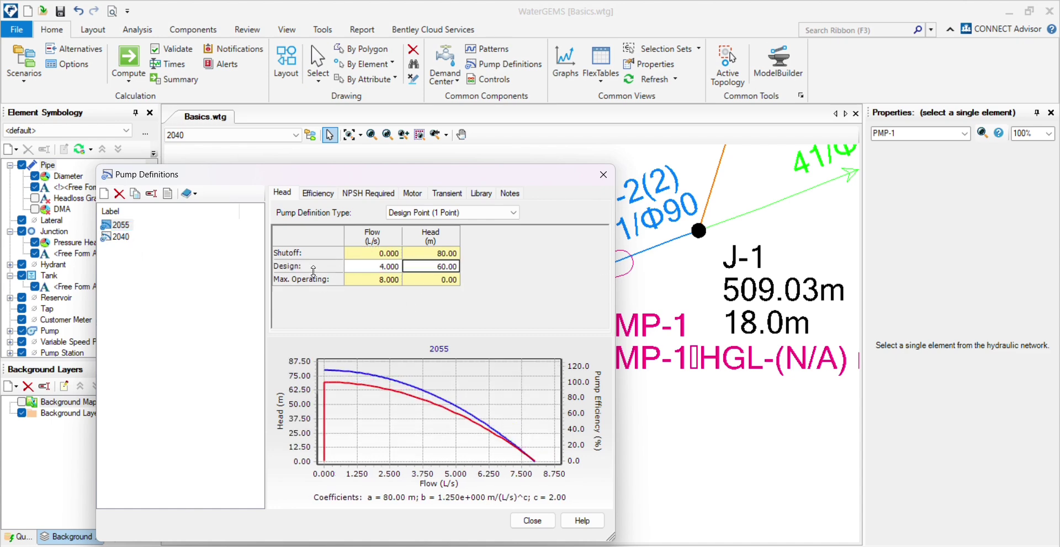
- Close Pump Definitions and assign the 2040 pump definition to PMP-1
{"action": "left_click", "coordinate": [538, 519]}
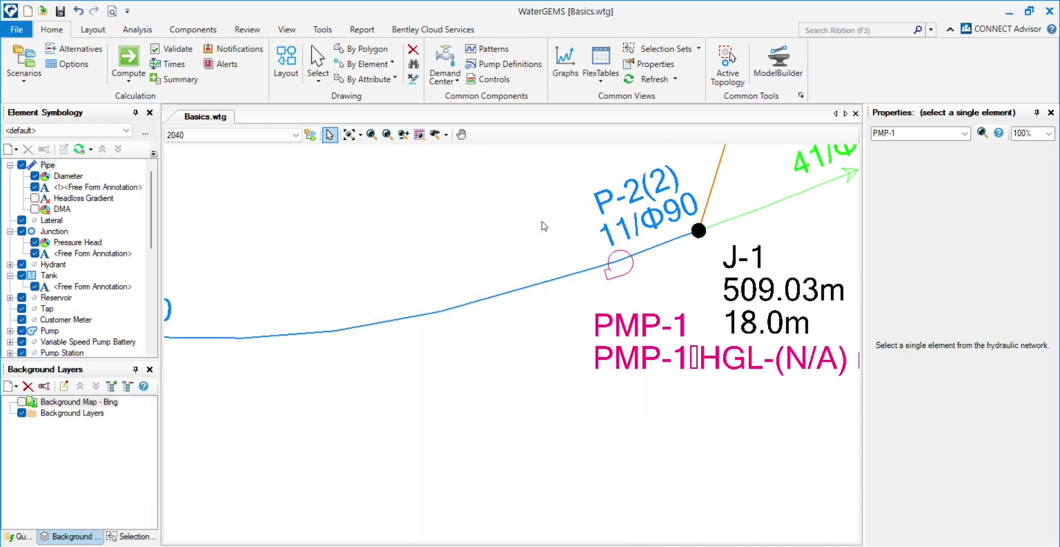
{"action": "left_click", "coordinate": [659, 344]}
{"action": "scroll", "coordinate": [1005, 387], "scroll_direction": "down", "scroll_amount": 5}
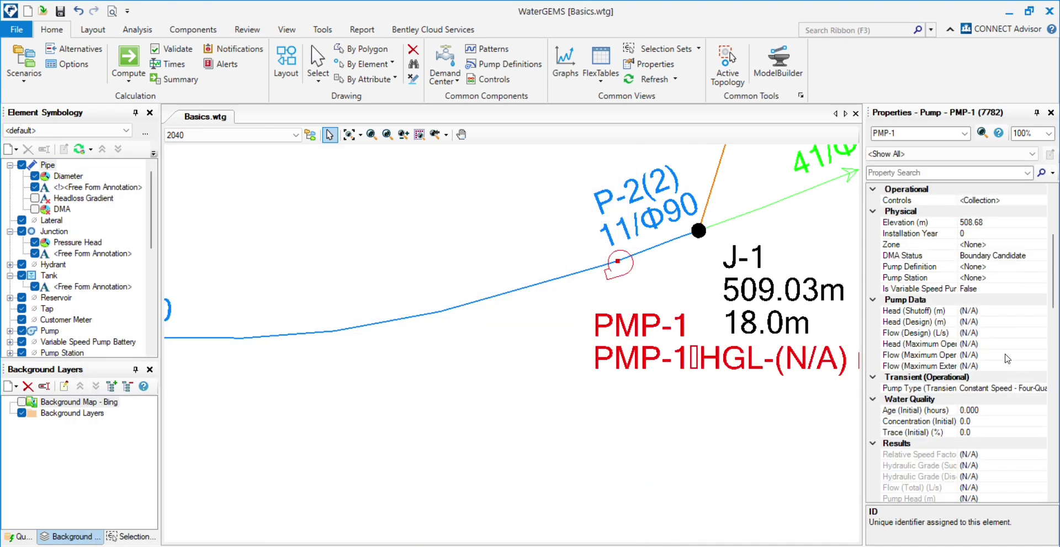
{"action": "left_click", "coordinate": [1013, 271]}
{"action": "left_click", "coordinate": [1012, 271]}
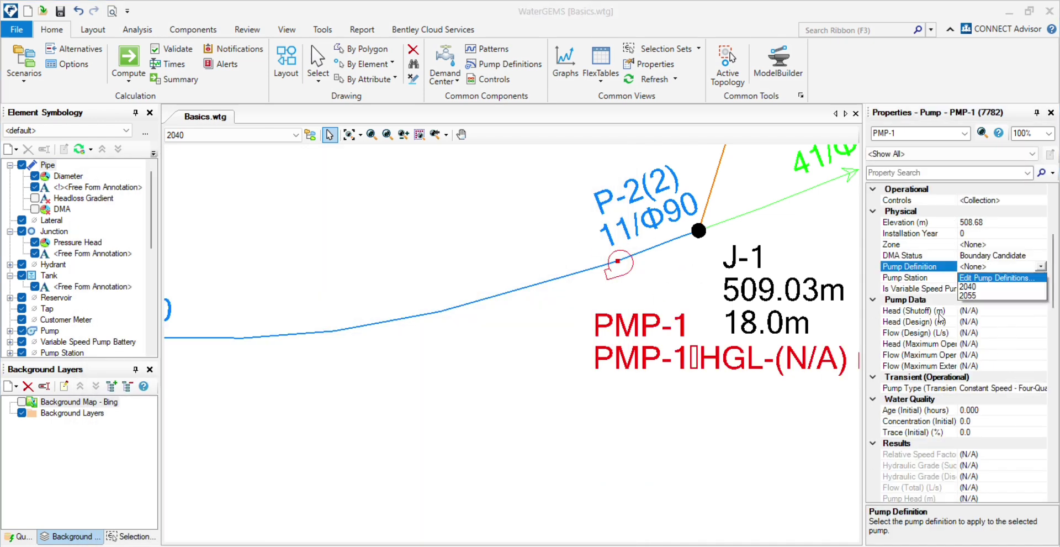
{"action": "left_click", "coordinate": [970, 287]}
- Compute the model, then dismiss the invalid pump curve error and the notifications list
{"action": "scroll", "coordinate": [576, 216], "scroll_direction": "down", "scroll_amount": 5}
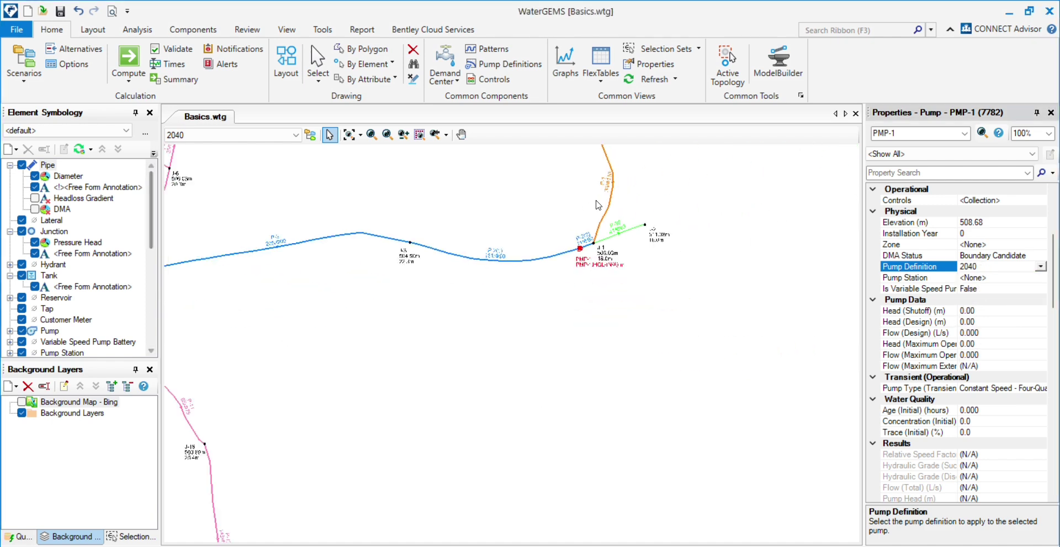
{"action": "scroll", "coordinate": [431, 228], "scroll_direction": "up", "scroll_amount": 5}
{"action": "left_click", "coordinate": [128, 64]}
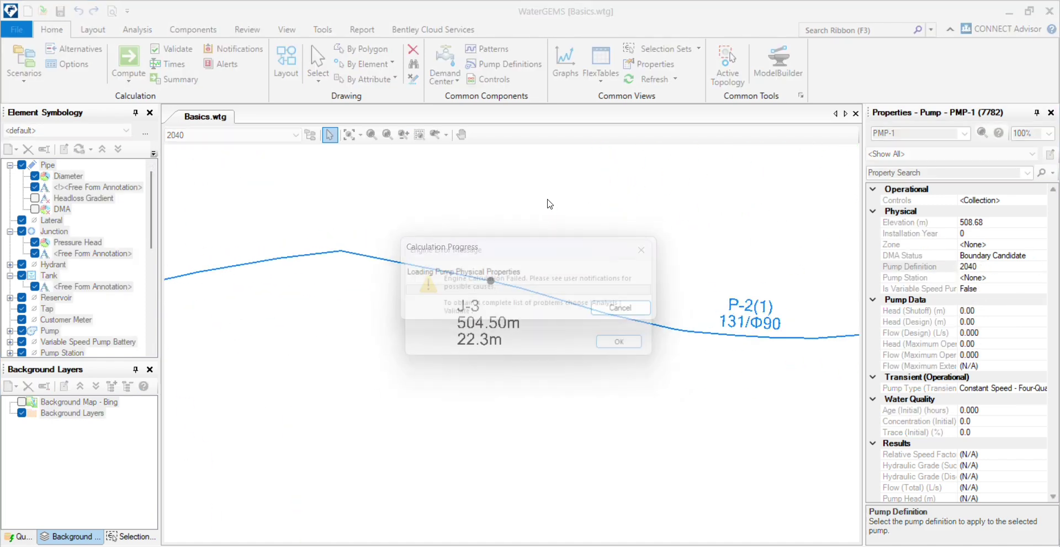
{"action": "left_click", "coordinate": [630, 345]}
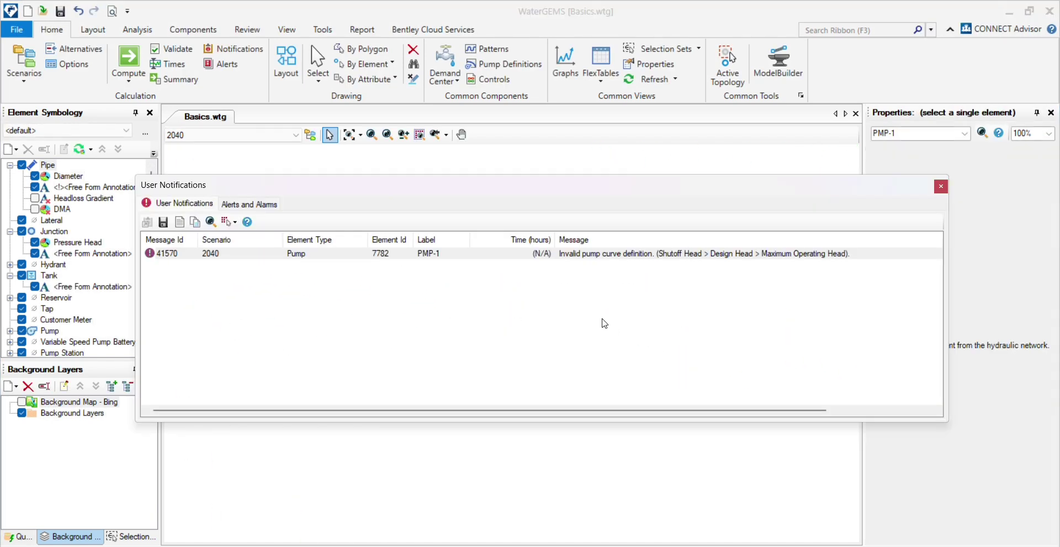
{"action": "left_click", "coordinate": [945, 189]}
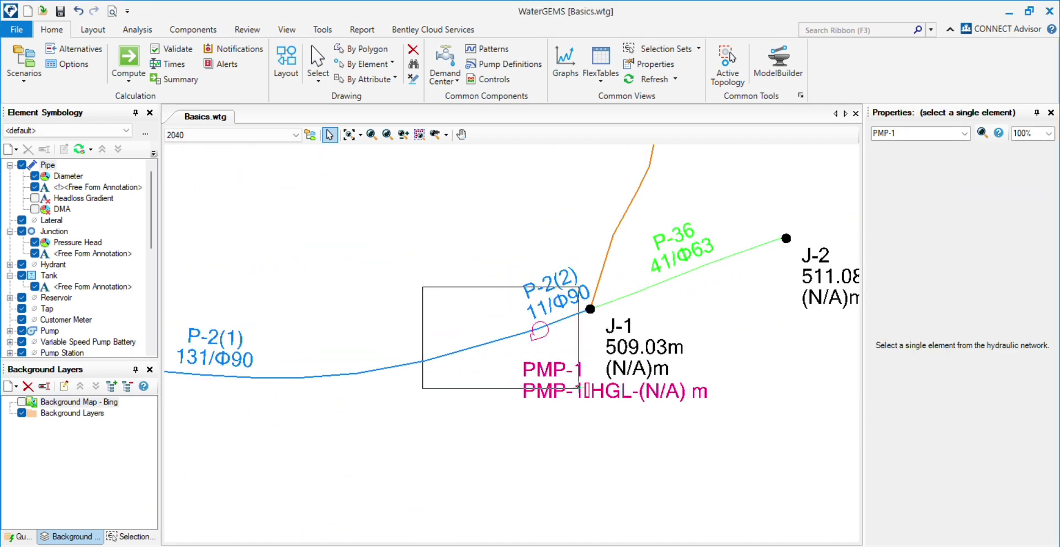
- Check PMP-1's pump data (80 m shutoff, 60 m at 4 L/s) and keep definition 2040
{"action": "scroll", "coordinate": [1043, 409], "scroll_direction": "down", "scroll_amount": 2}
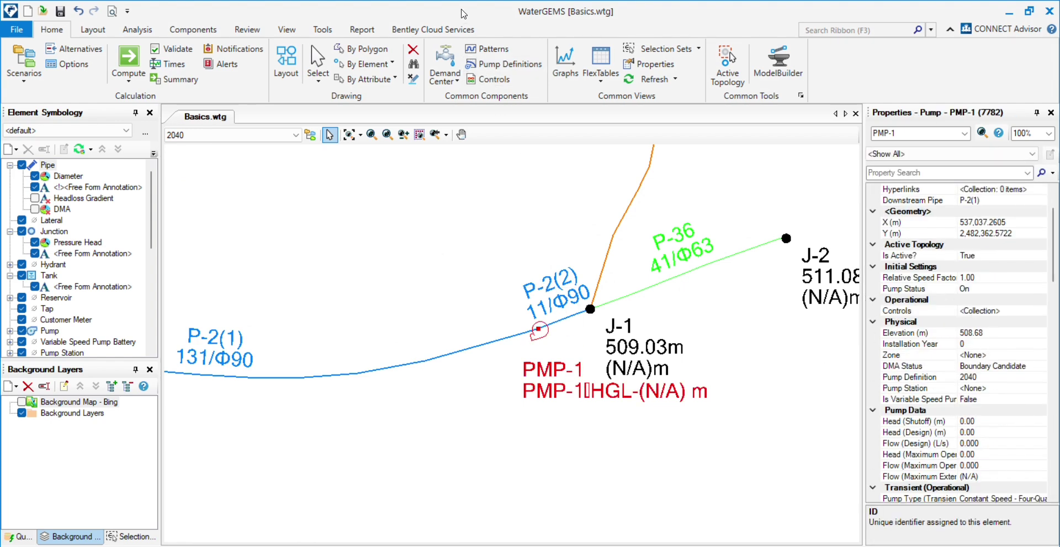
{"action": "scroll", "coordinate": [1023, 291], "scroll_direction": "down", "scroll_amount": 3}
{"action": "left_click", "coordinate": [994, 389]}
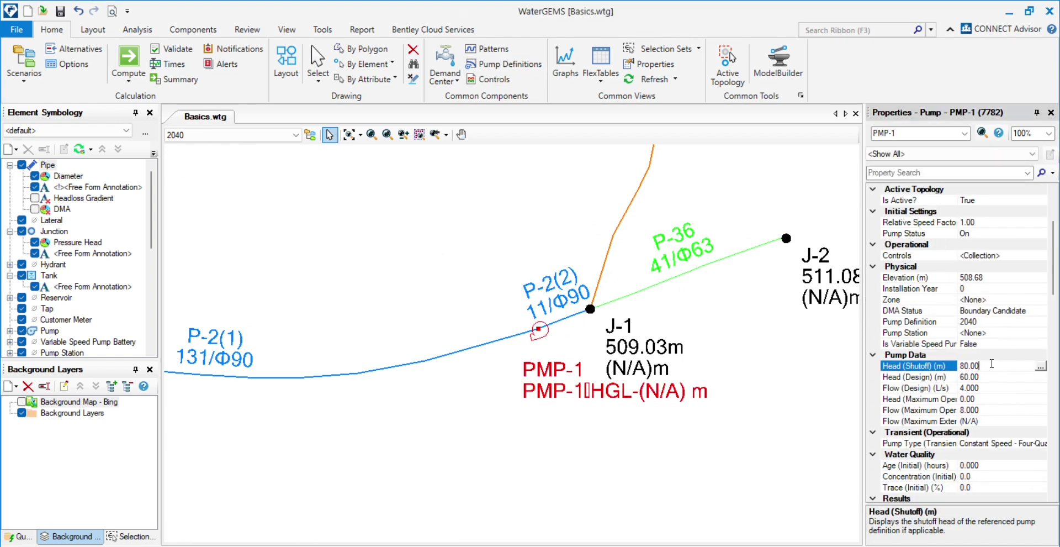
{"action": "left_click", "coordinate": [1000, 387]}
{"action": "left_click", "coordinate": [1022, 321]}
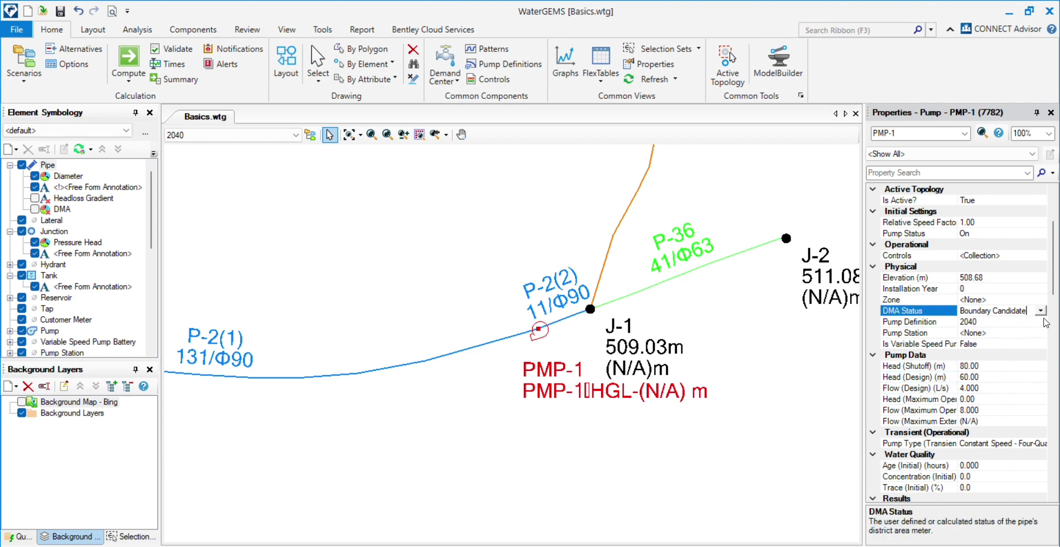
{"action": "left_click", "coordinate": [1040, 322]}
{"action": "left_click", "coordinate": [987, 349]}
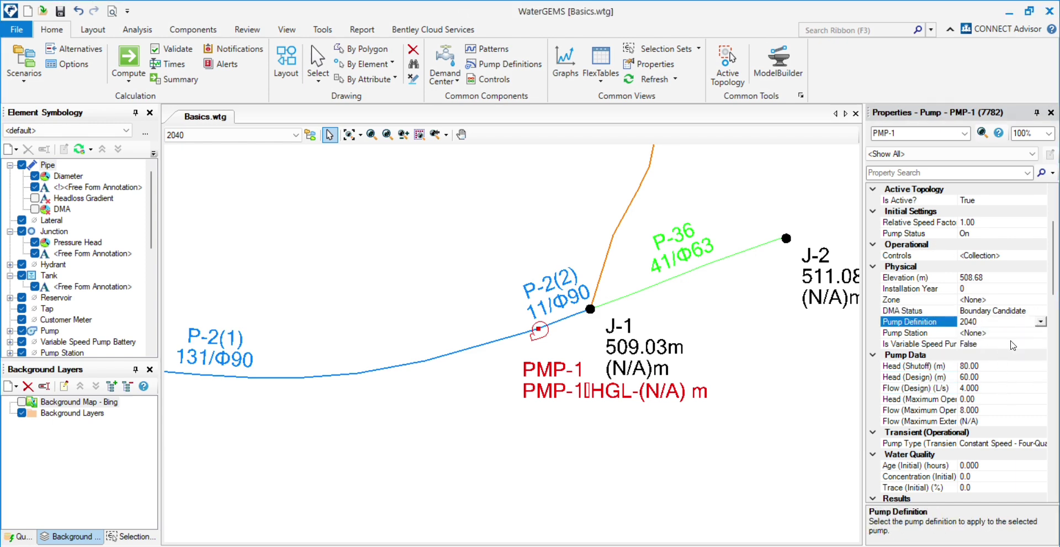
- Zoom to the whole network and validate the model, which reports no problems
{"action": "left_click", "coordinate": [348, 134]}
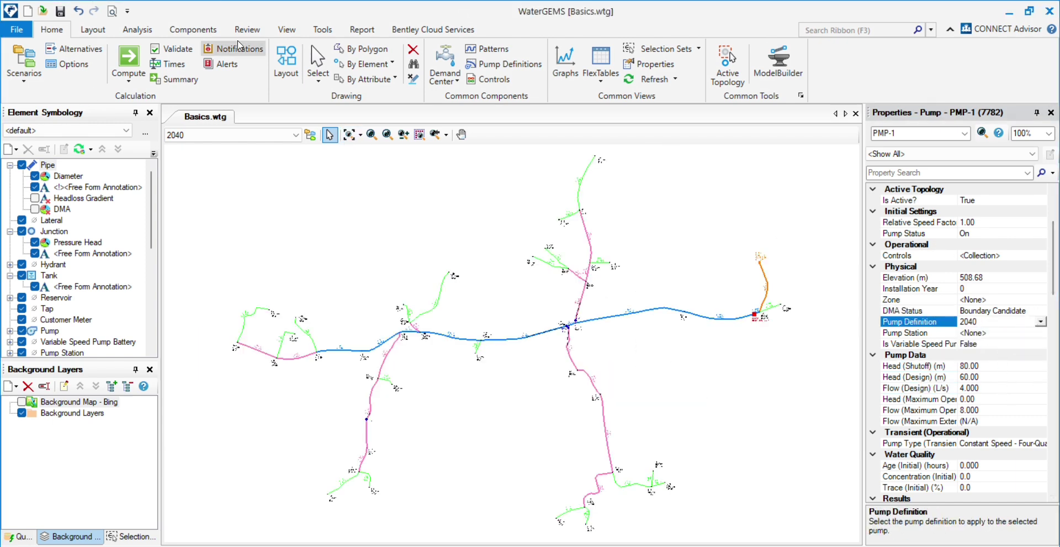
{"action": "left_click", "coordinate": [171, 49]}
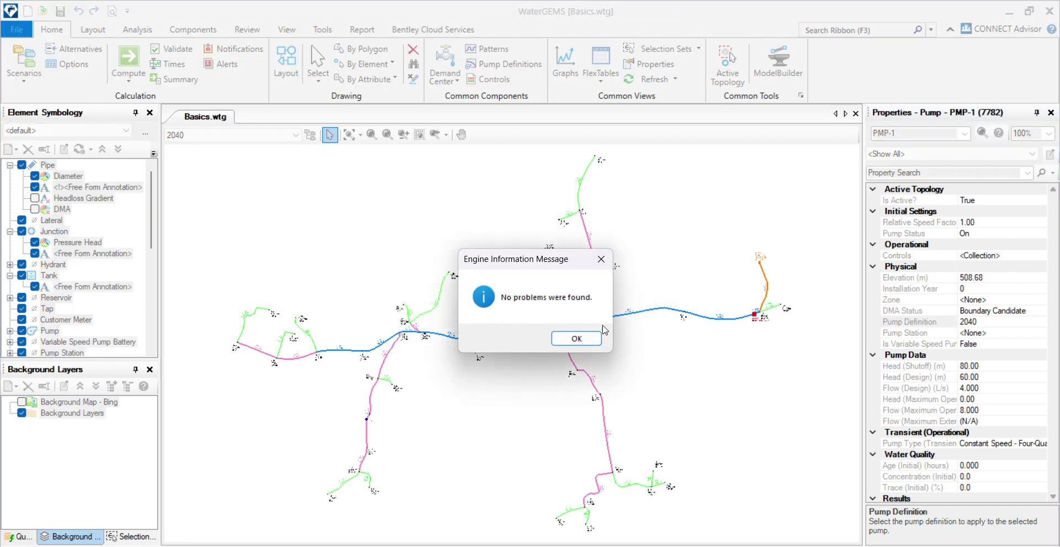
{"action": "left_click", "coordinate": [577, 339]}
{"action": "scroll", "coordinate": [663, 436], "scroll_direction": "up", "scroll_amount": 3}
{"action": "scroll", "coordinate": [627, 392], "scroll_direction": "down", "scroll_amount": 3}
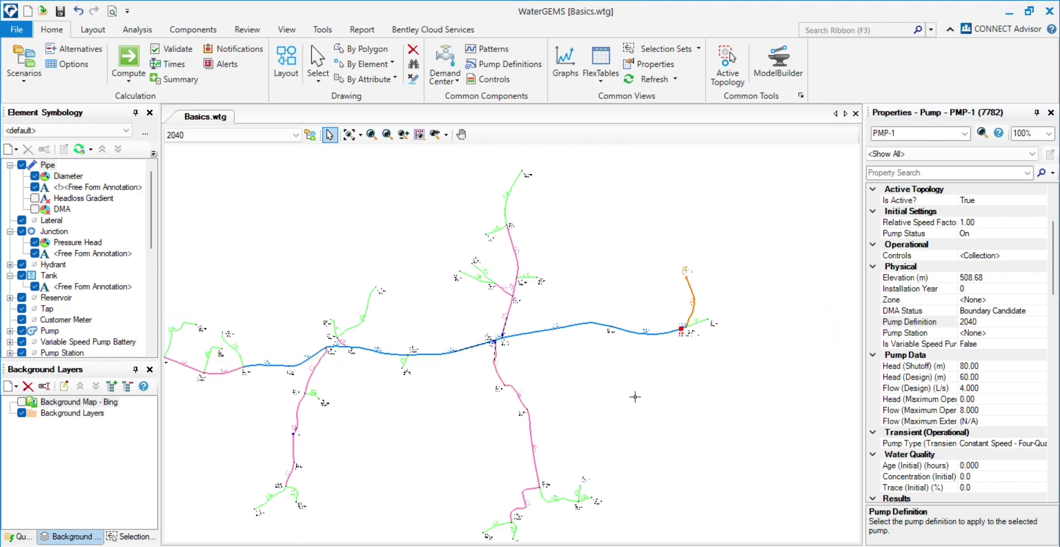
- Compute the 2040 scenario and zoom in to J-3, showing 97.4 m pressure
{"action": "left_click", "coordinate": [627, 392]}
{"action": "left_click", "coordinate": [129, 58]}
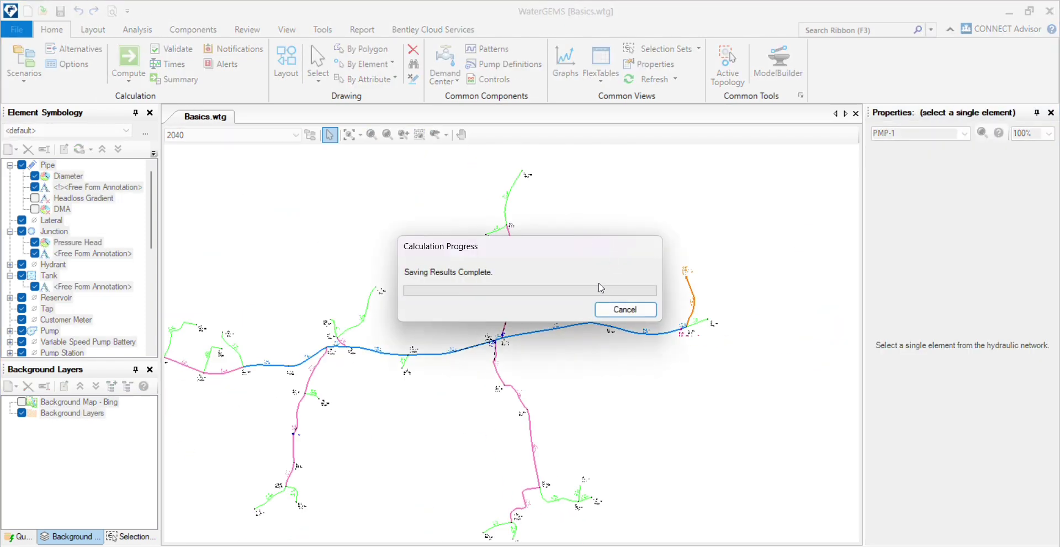
{"action": "left_click", "coordinate": [876, 131]}
{"action": "scroll", "coordinate": [635, 346], "scroll_direction": "up", "scroll_amount": 2}
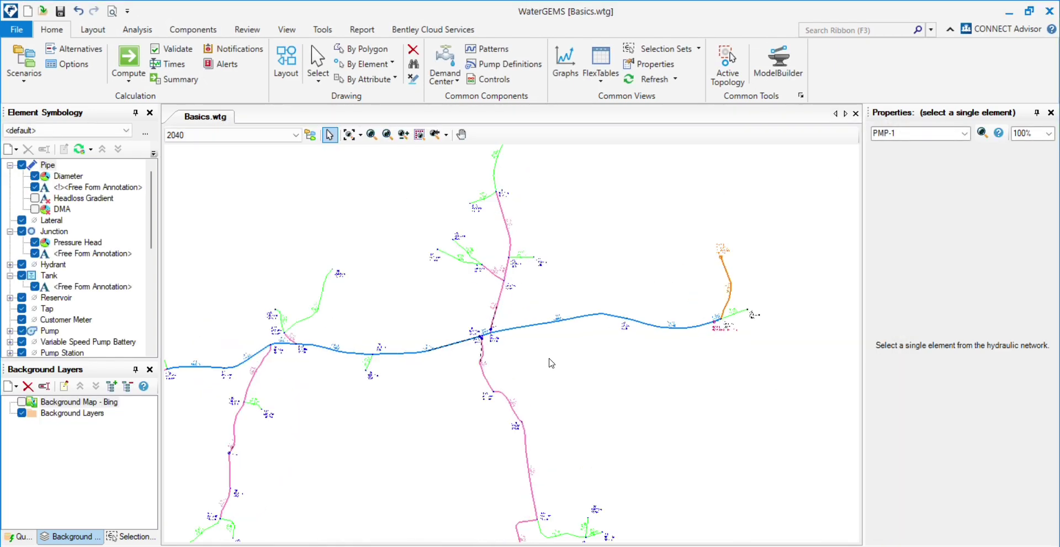
{"action": "scroll", "coordinate": [667, 346], "scroll_direction": "up", "scroll_amount": 3}
{"action": "scroll", "coordinate": [529, 283], "scroll_direction": "up", "scroll_amount": 2}
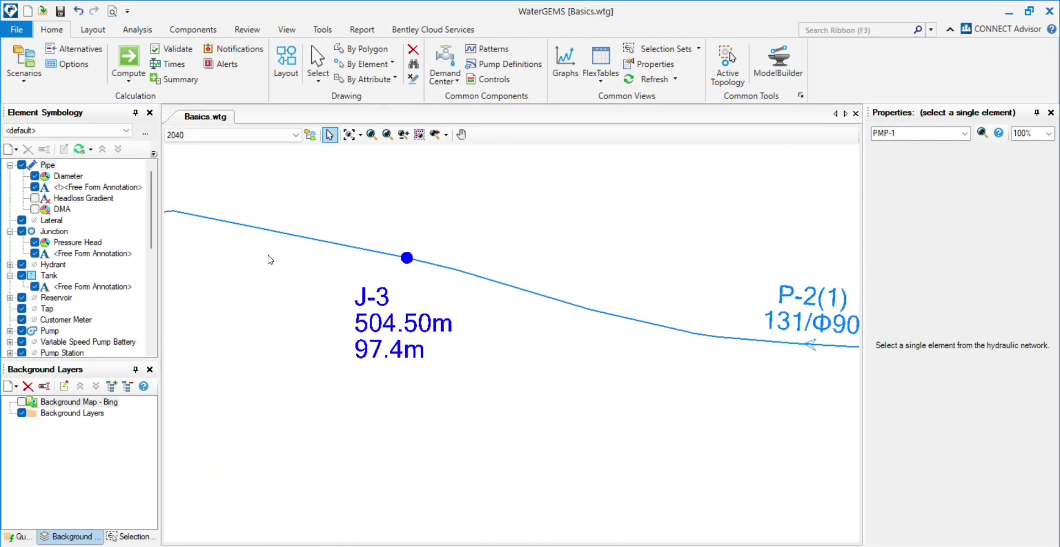
- Make 2055 the current scenario and zoom in around J-3
{"action": "left_click", "coordinate": [265, 138]}
{"action": "left_click", "coordinate": [229, 160]}
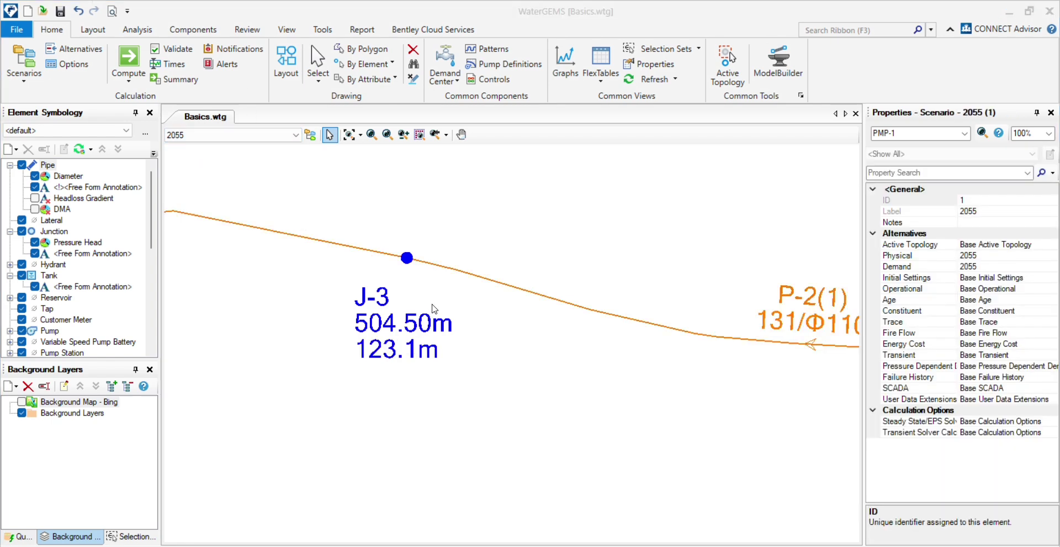
{"action": "left_click", "coordinate": [443, 440]}
{"action": "scroll", "coordinate": [370, 351], "scroll_direction": "up", "scroll_amount": 1}
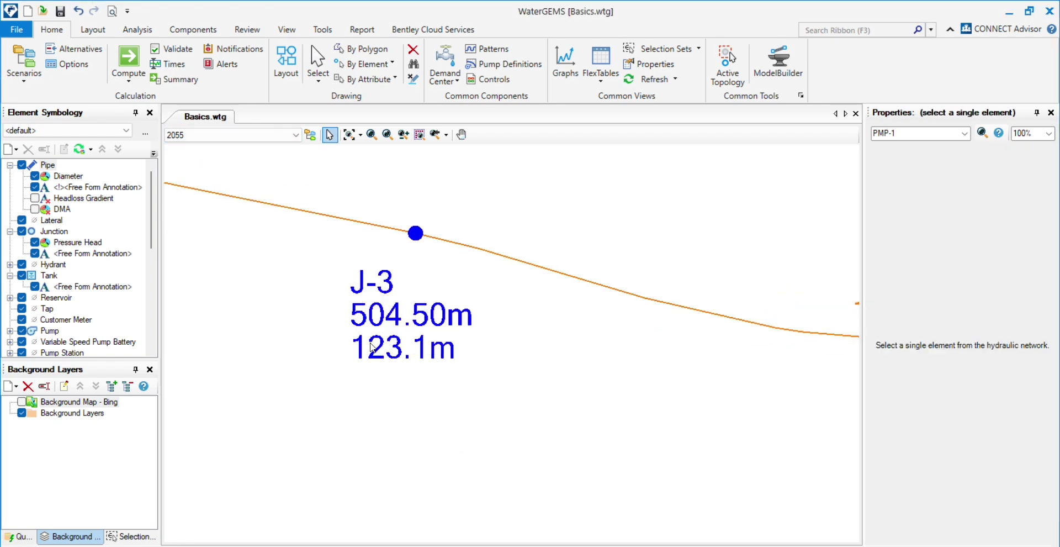
{"action": "scroll", "coordinate": [411, 367], "scroll_direction": "down", "scroll_amount": 3}
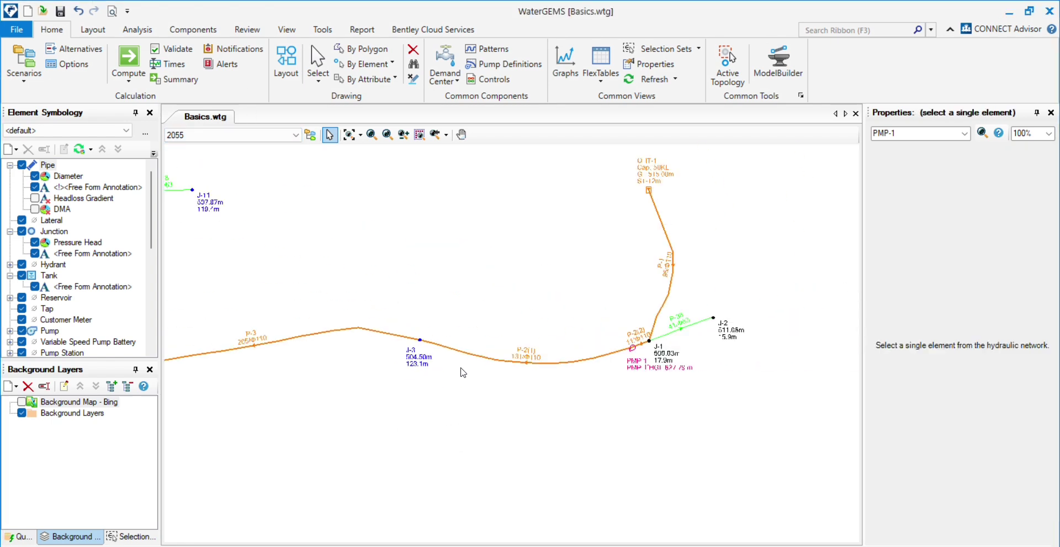
{"action": "scroll", "coordinate": [613, 365], "scroll_direction": "up", "scroll_amount": 2}
{"action": "scroll", "coordinate": [590, 345], "scroll_direction": "down", "scroll_amount": 2}
{"action": "scroll", "coordinate": [590, 345], "scroll_direction": "up", "scroll_amount": 3}
- Box-select PMP-1 to confirm its 2055 pump definition, then zoom to extents and deselect
{"action": "left_click_drag", "start_coordinate": [486, 274], "coordinate": [581, 404]}
{"action": "left_click", "coordinate": [349, 134]}
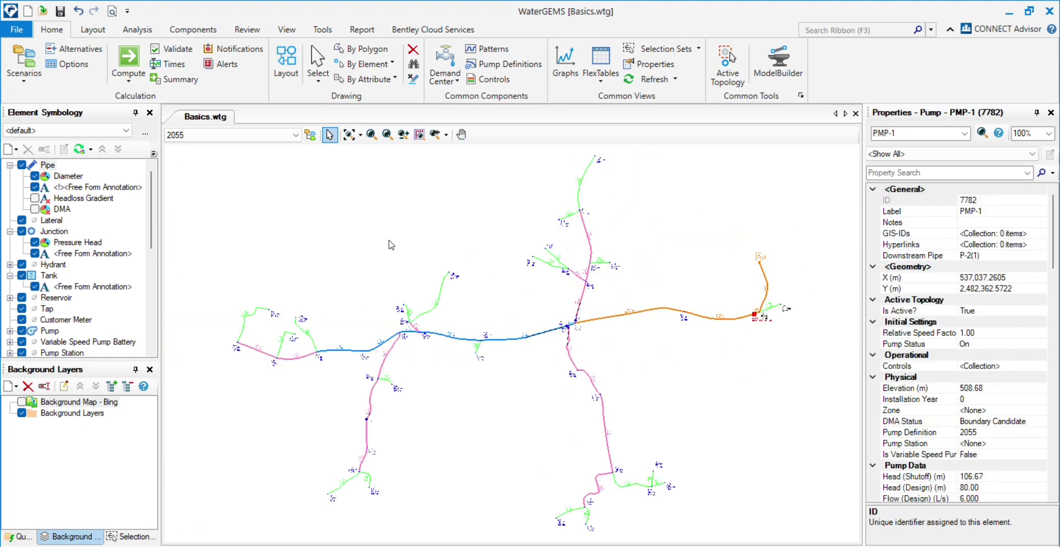
{"action": "left_click", "coordinate": [676, 382]}
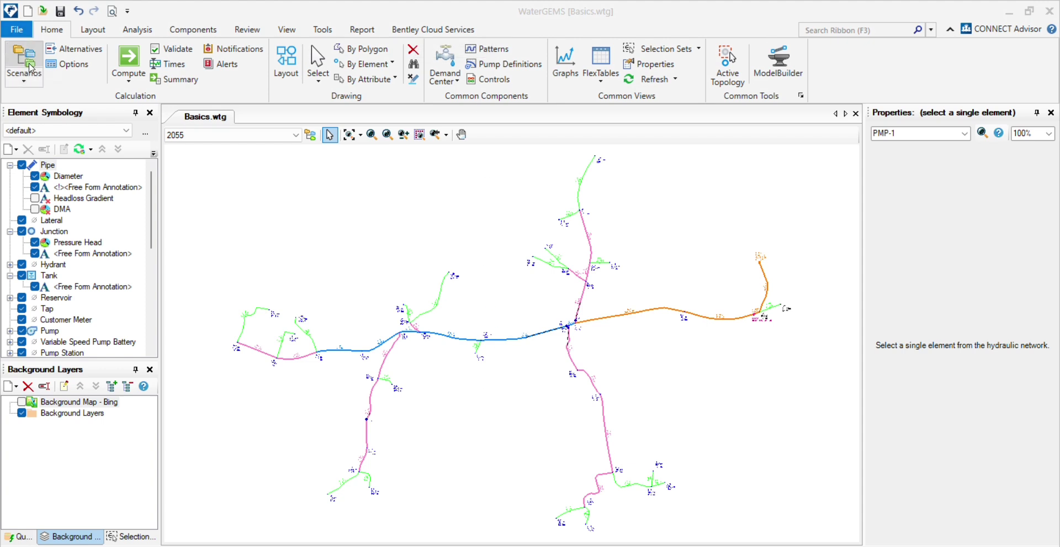
{"action": "left_click", "coordinate": [73, 49]}
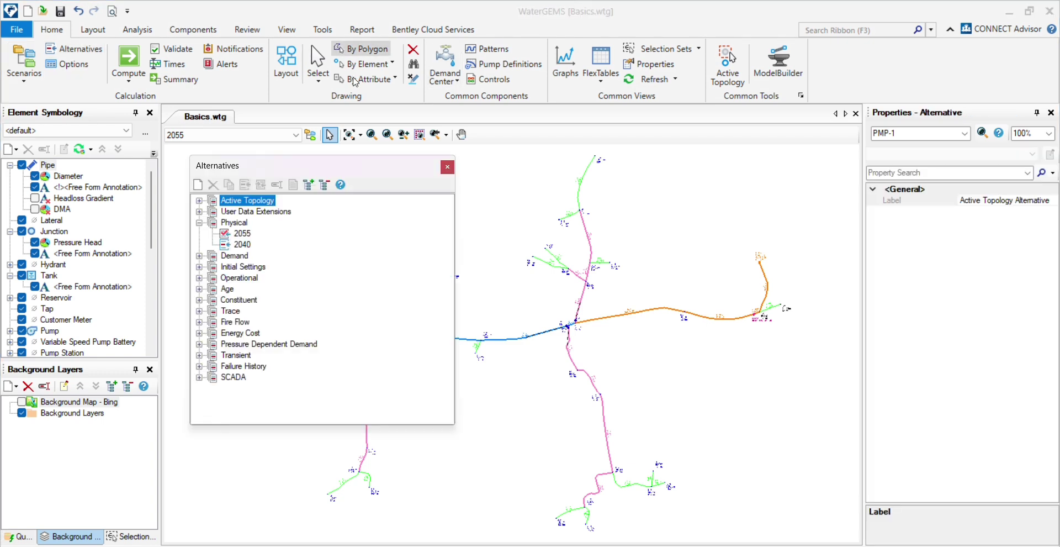
{"action": "left_click", "coordinate": [199, 201]}
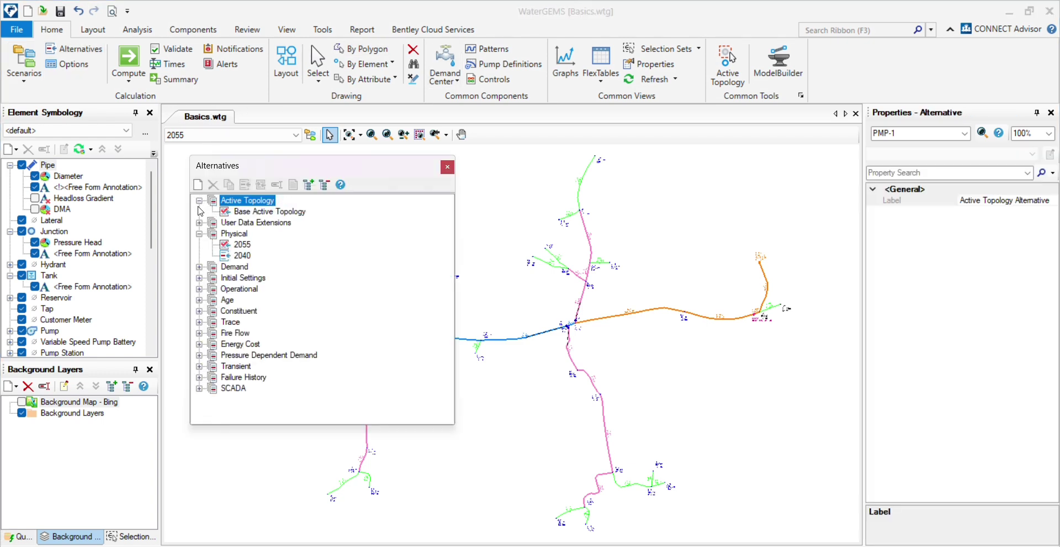
{"action": "left_click", "coordinate": [200, 202]}
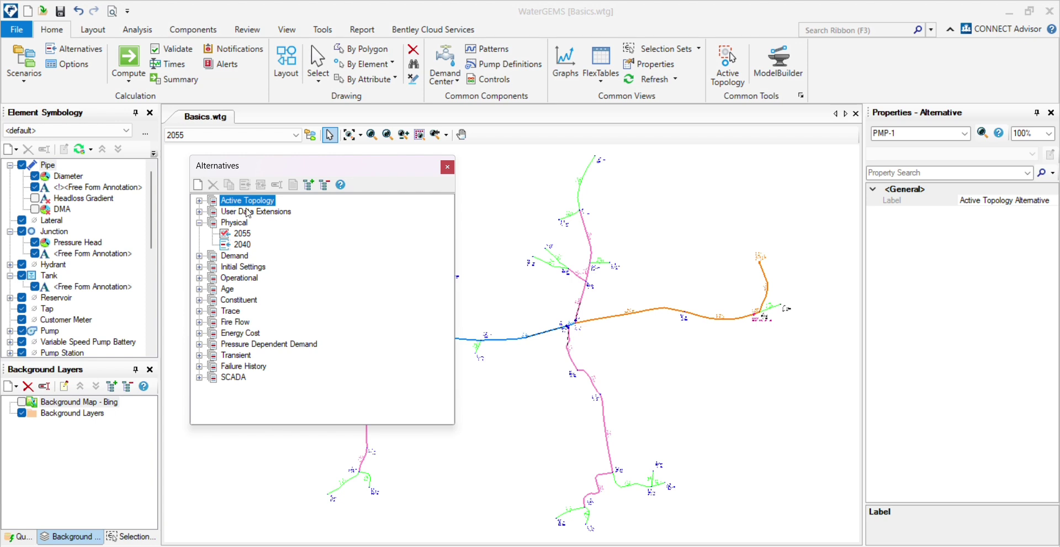
{"action": "left_click", "coordinate": [448, 168]}
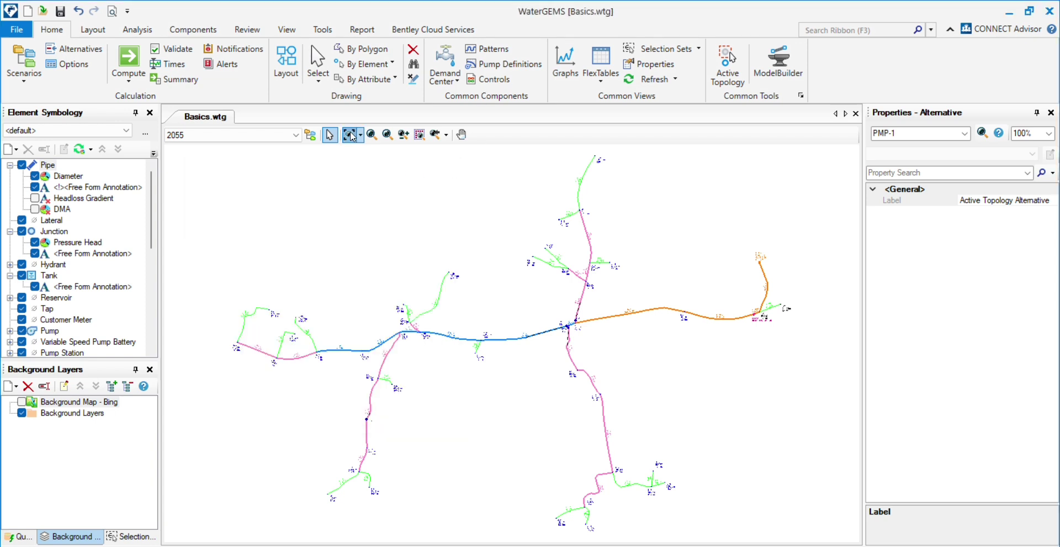